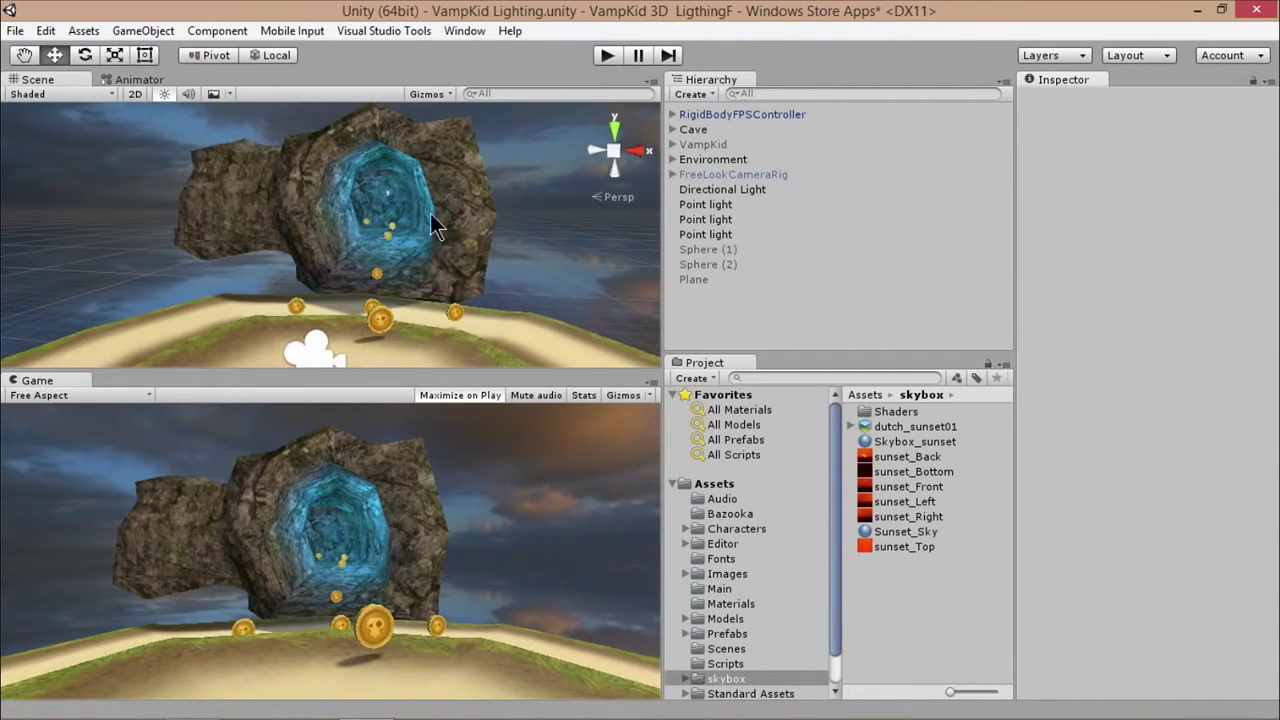
# - Compare the cave with and without the three Point lights and leave all three lights disabled
pyautogui.click(724, 236)
pyautogui.press('Up')
pyautogui.press('Up')
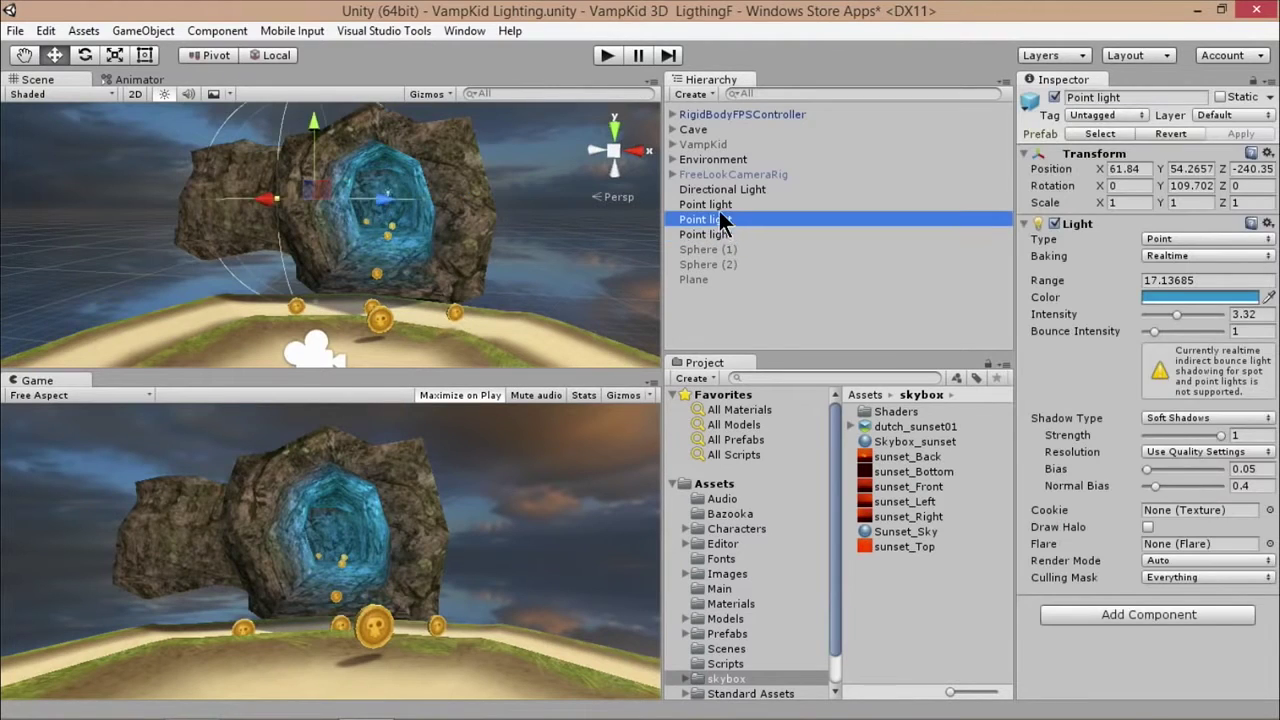
pyautogui.keyDown('shift'); pyautogui.click(724, 236); pyautogui.keyUp('shift')
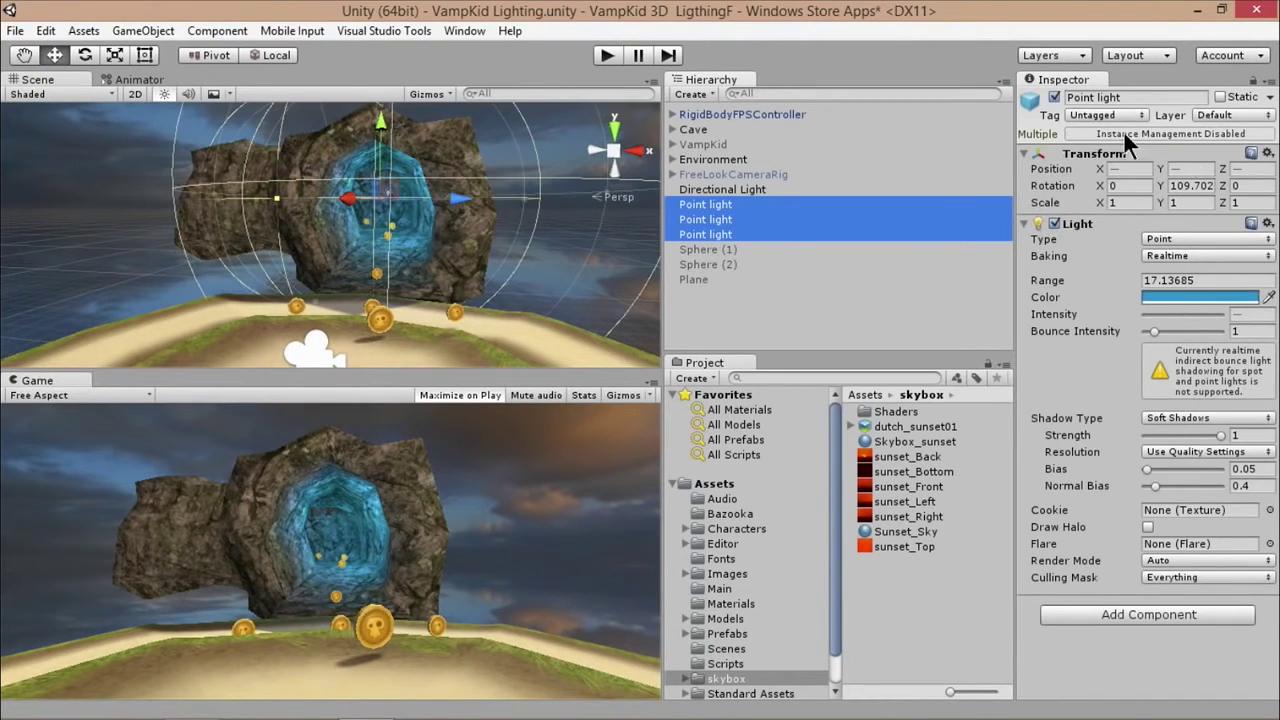
pyautogui.click(1054, 96)
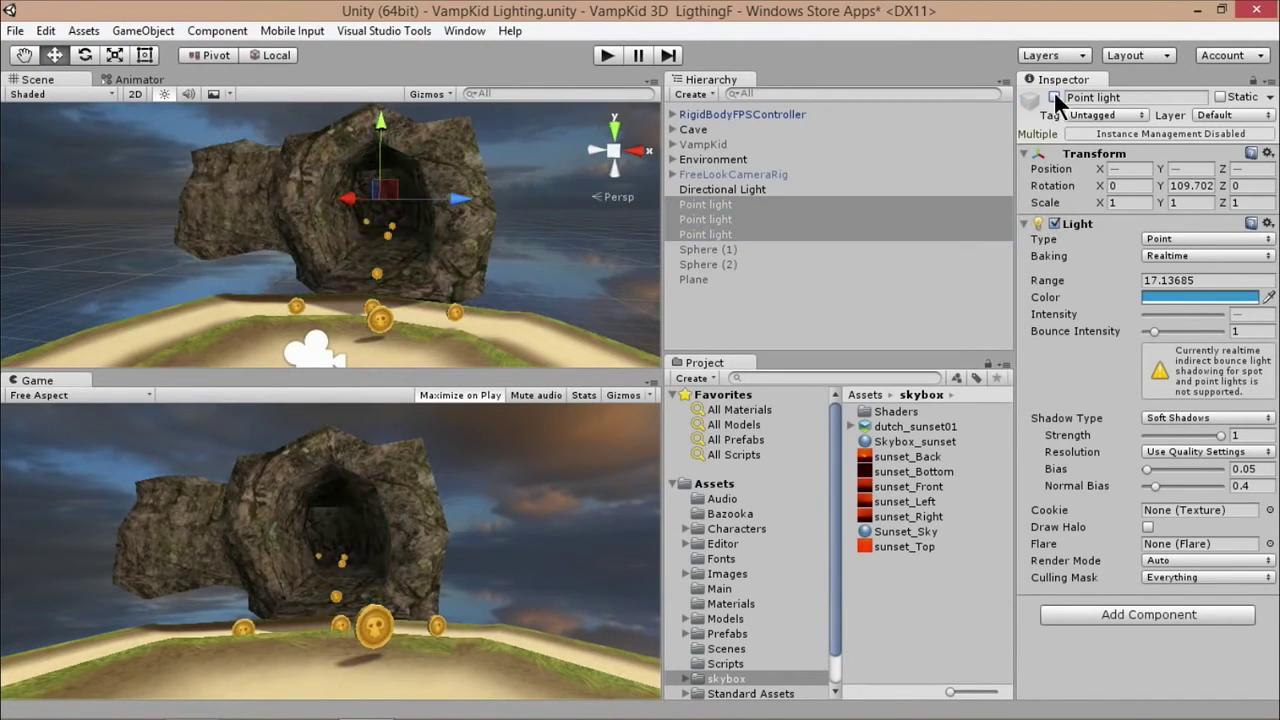
pyautogui.click(1054, 96)
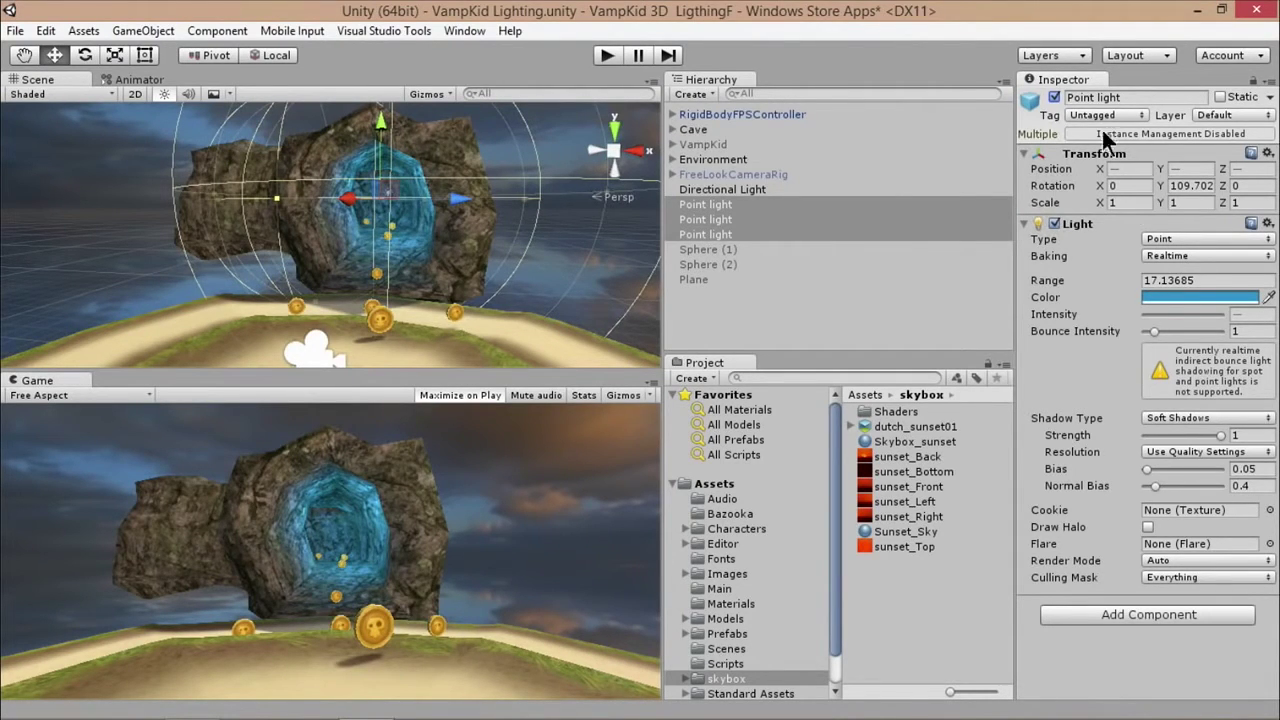
pyautogui.click(1054, 97)
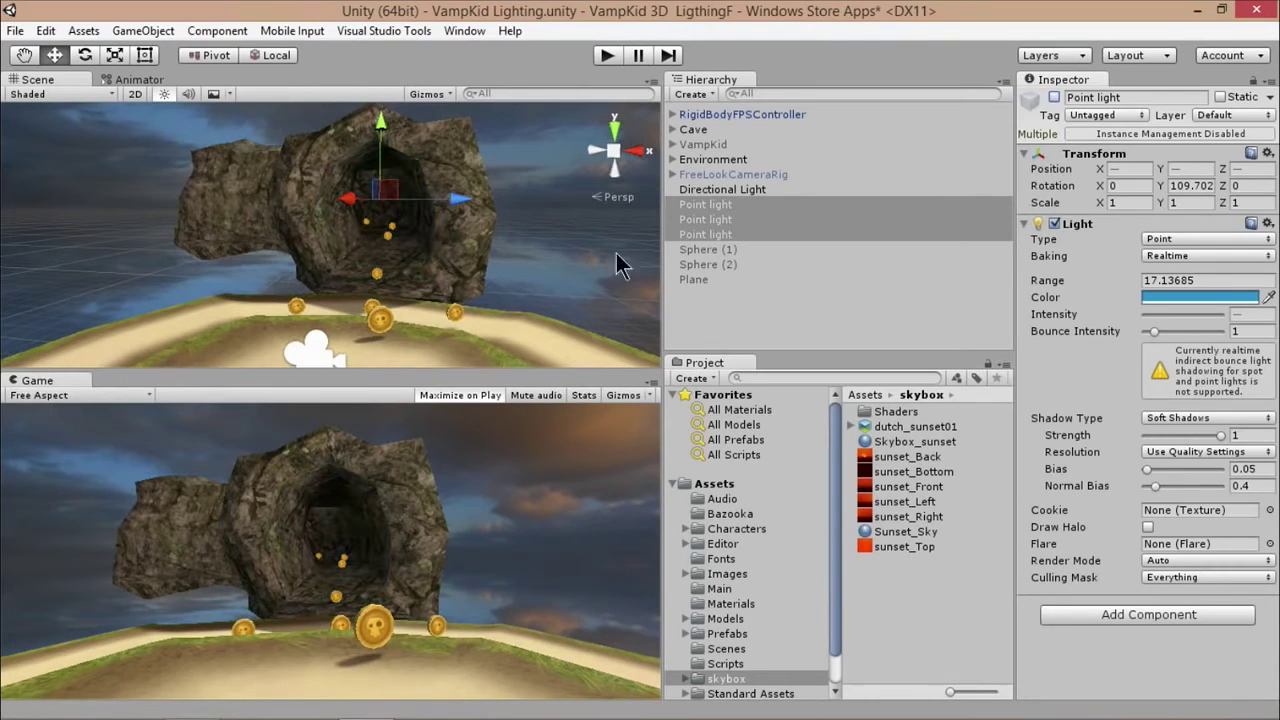
# - Activate the two disabled objects Sphere (1) and Sphere (2) inside the cave
pyautogui.click(460, 170)
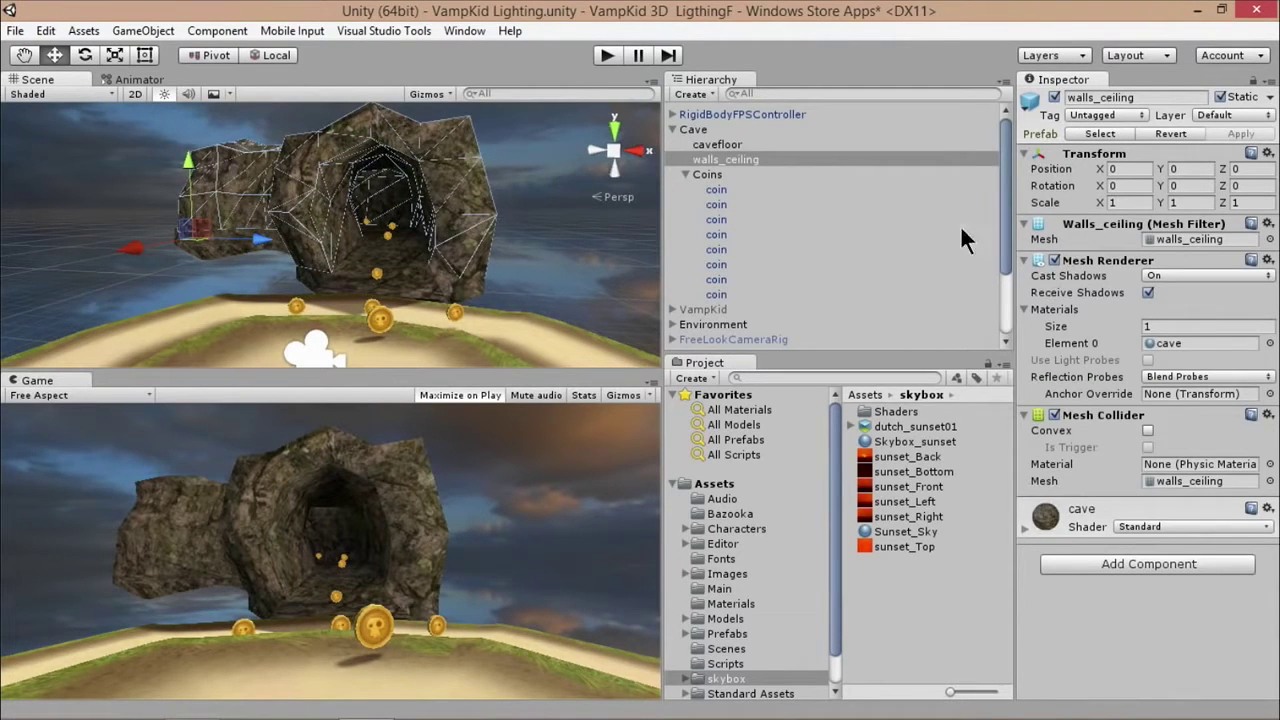
pyautogui.click(673, 129)
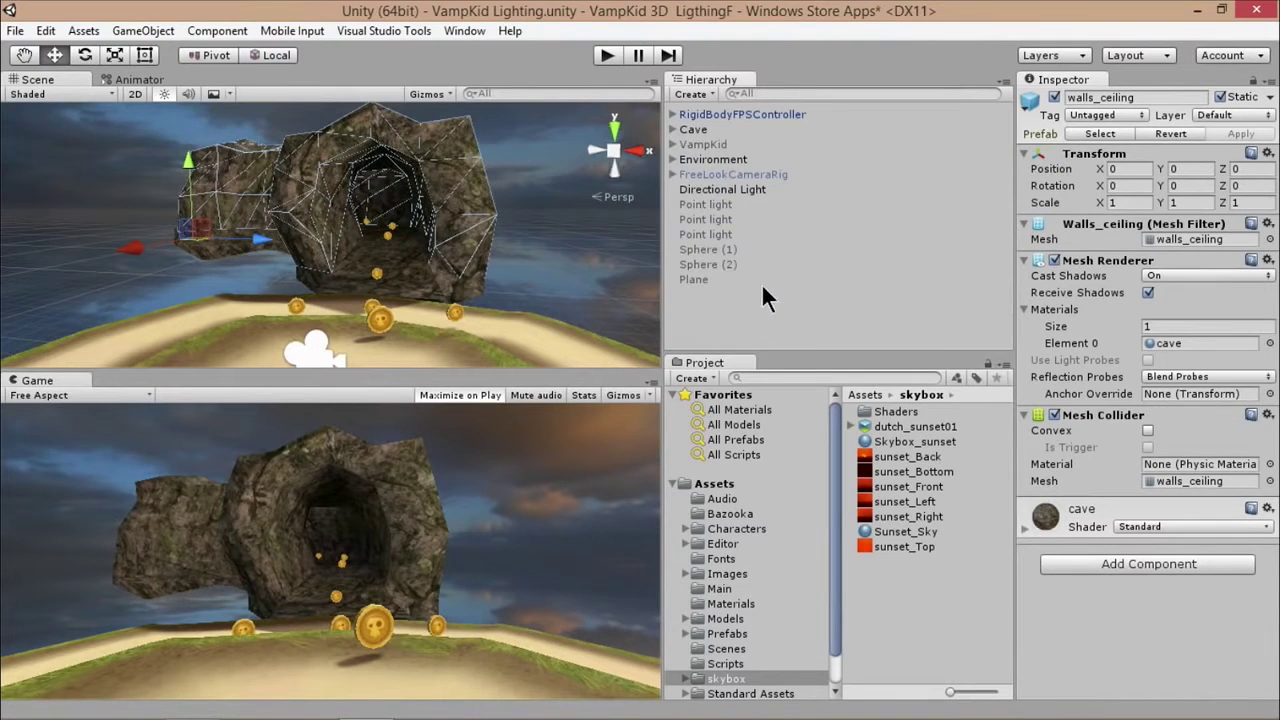
pyautogui.click(712, 250)
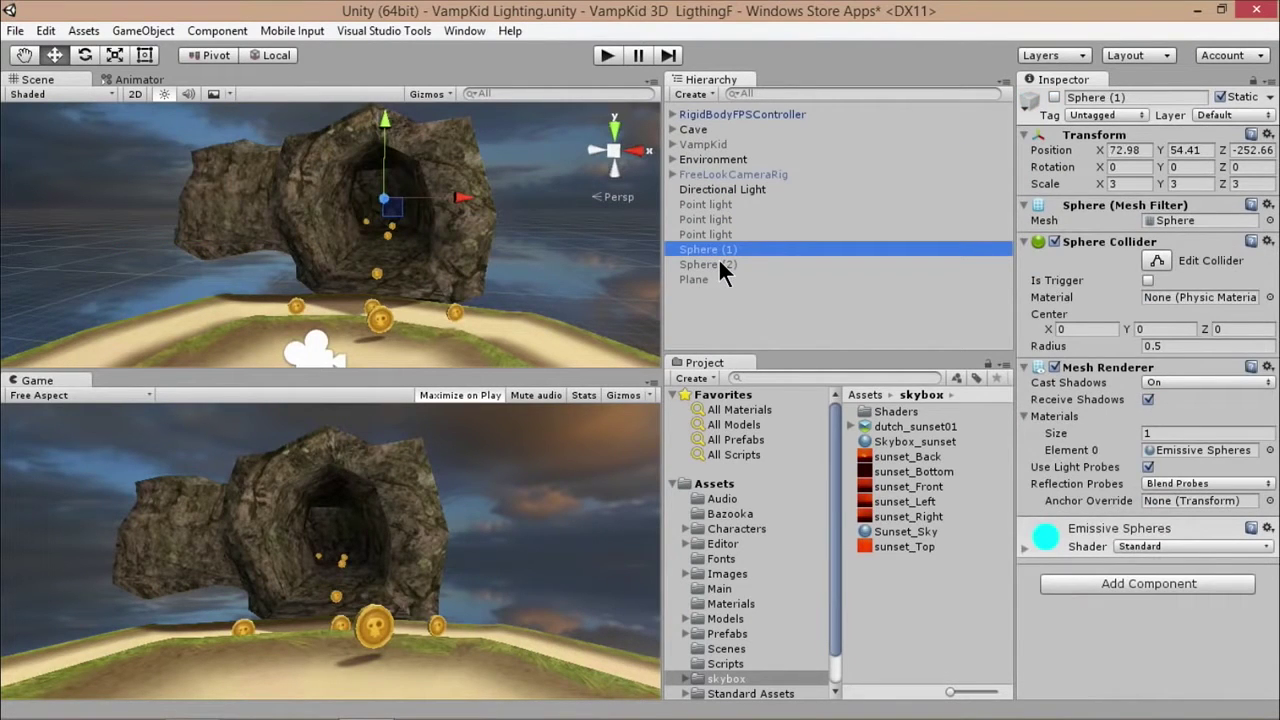
pyautogui.keyDown('shift'); pyautogui.click(720, 263); pyautogui.keyUp('shift')
pyautogui.click(1055, 96)
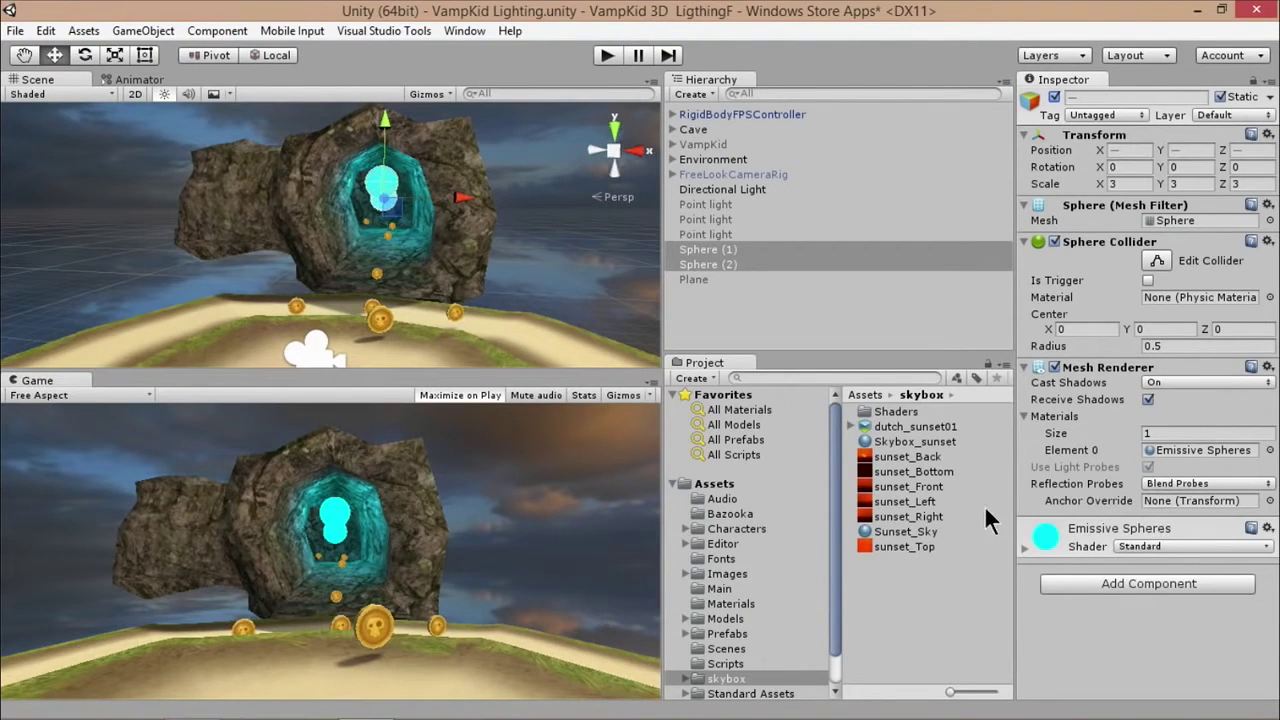
# - Expand the Emissive Spheres material on the two spheres and set its Metallic value to 0.98
pyautogui.click(1024, 546)
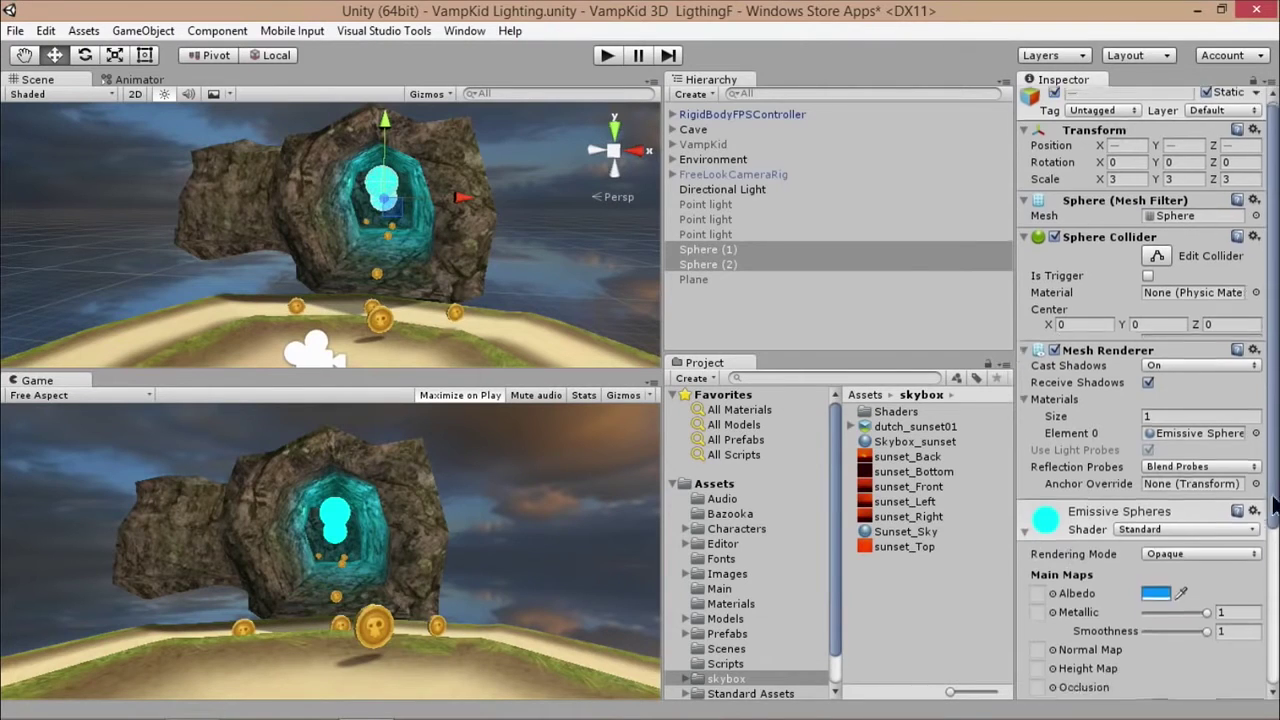
pyautogui.scroll(-5, 1103, 414)
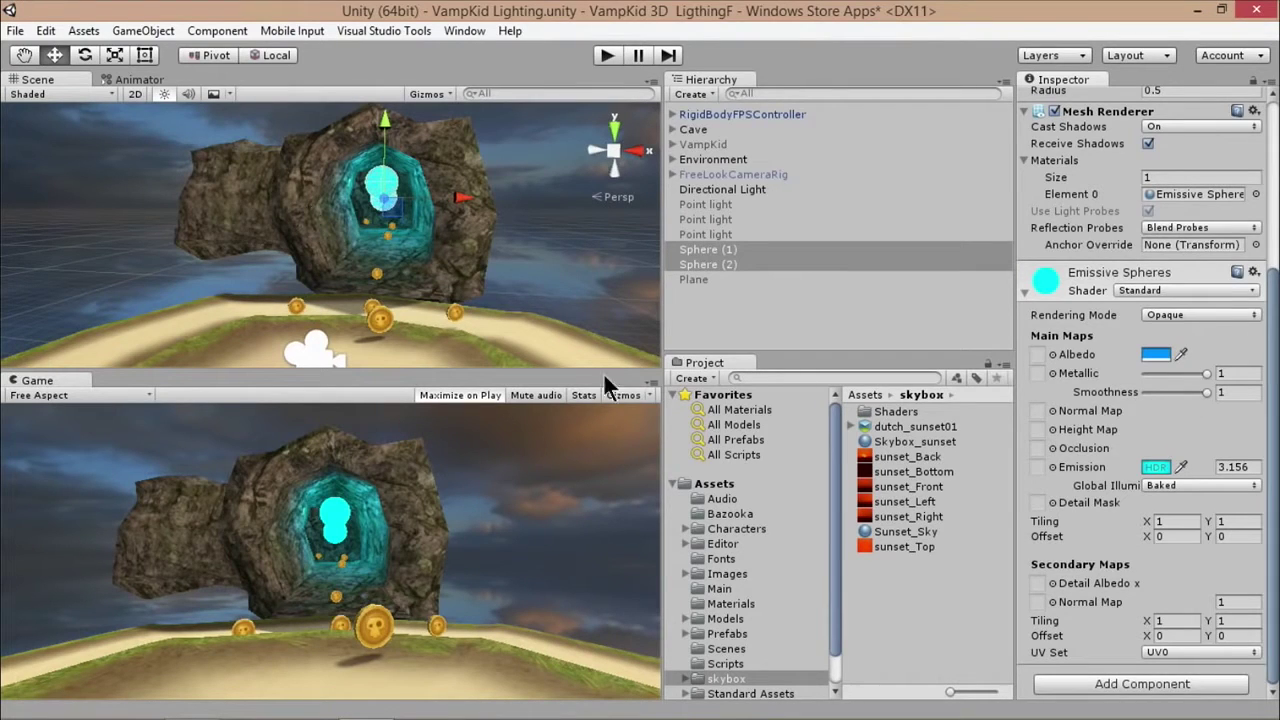
pyautogui.moveTo(1197, 372); pyautogui.dragTo(1171, 367)
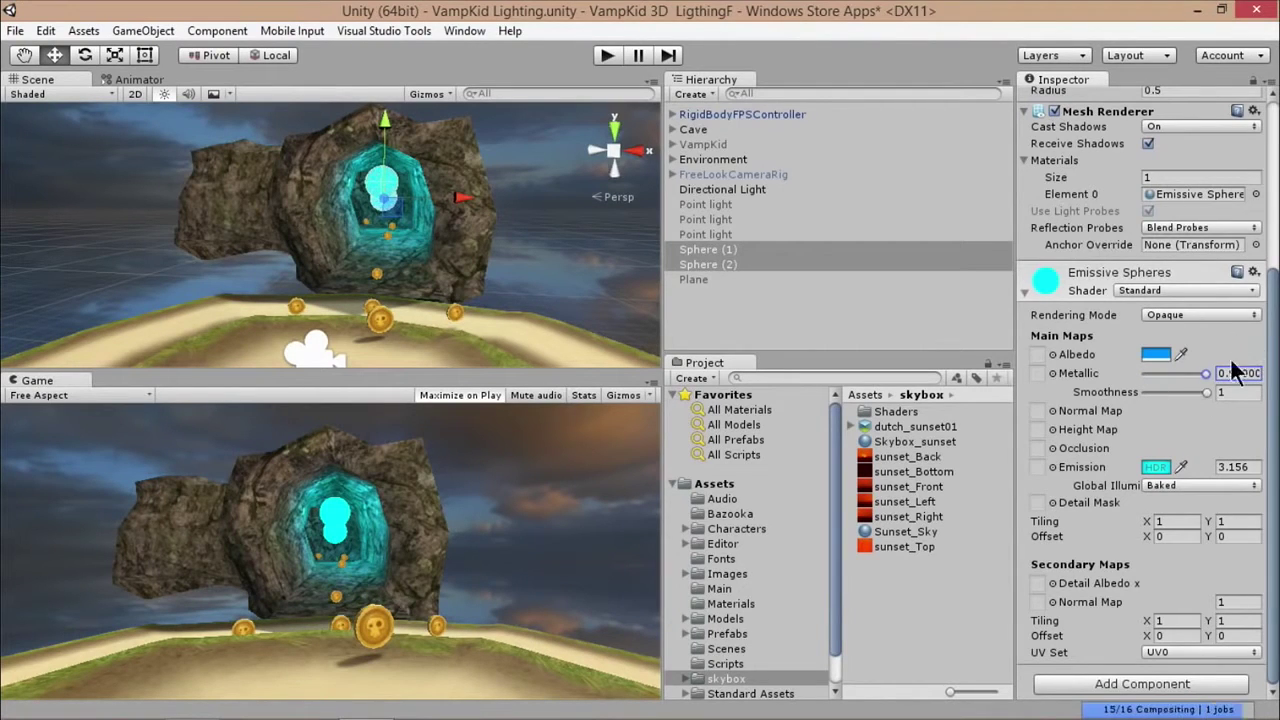
# - Shift the Emissive Spheres emission colour to hue 189 (00D5FF) and set the emission brightness to about 4.774
pyautogui.click(1157, 467)
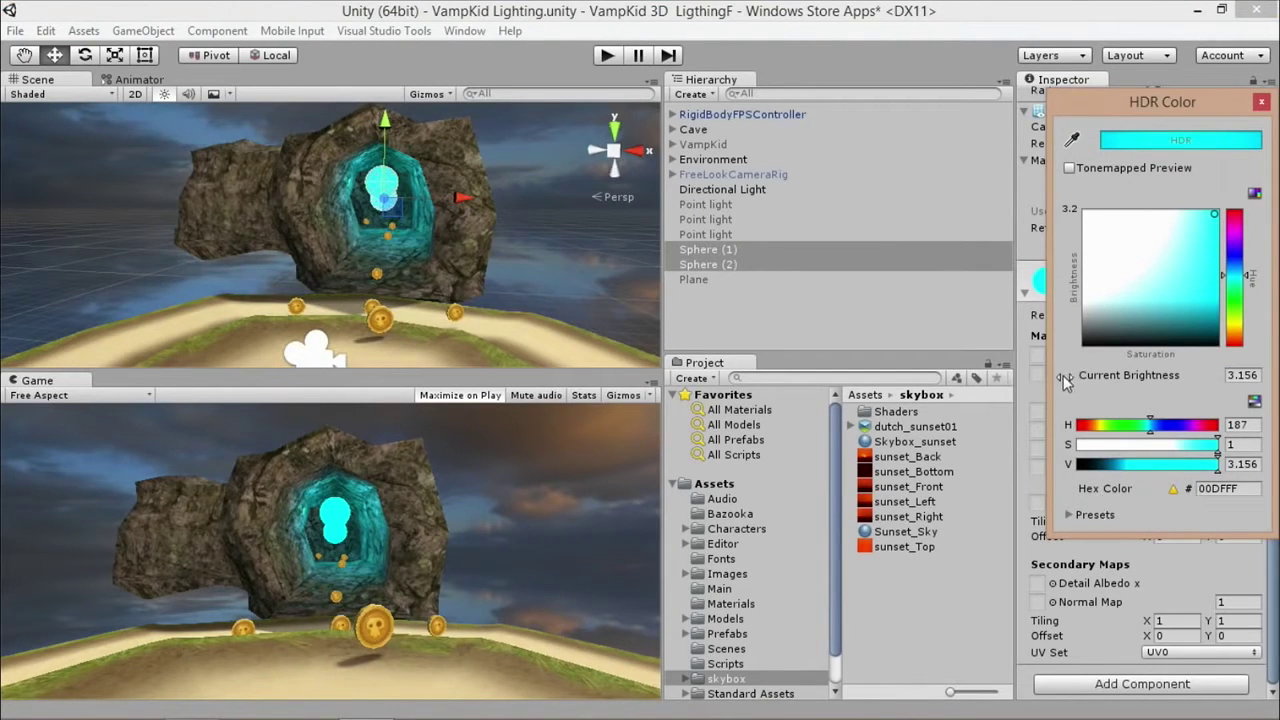
pyautogui.moveTo(1213, 226)
pyautogui.mouseDown()
pyautogui.moveTo(1202, 251)
pyautogui.moveTo(1143, 270)
pyautogui.moveTo(1181, 278)
pyautogui.moveTo(1150, 318)
pyautogui.moveTo(1108, 252)
pyautogui.moveTo(1114, 212)
pyautogui.moveTo(1152, 204)
pyautogui.moveTo(1115, 208)
pyautogui.moveTo(1187, 244)
pyautogui.moveTo(1216, 212)
pyautogui.mouseUp()
pyautogui.moveTo(1235, 273)
pyautogui.mouseDown()
pyautogui.moveTo(1240, 232)
pyautogui.moveTo(1238, 300)
pyautogui.moveTo(1234, 229)
pyautogui.moveTo(1240, 276)
pyautogui.mouseUp()
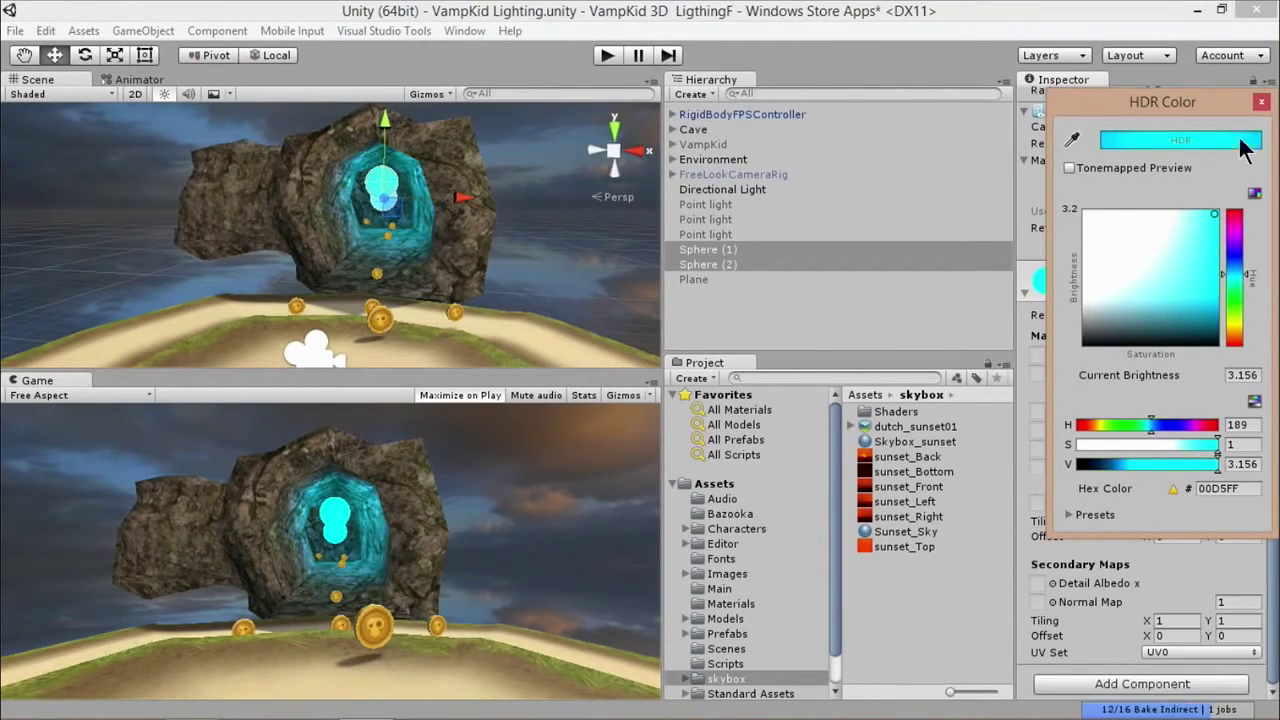
pyautogui.click(1260, 103)
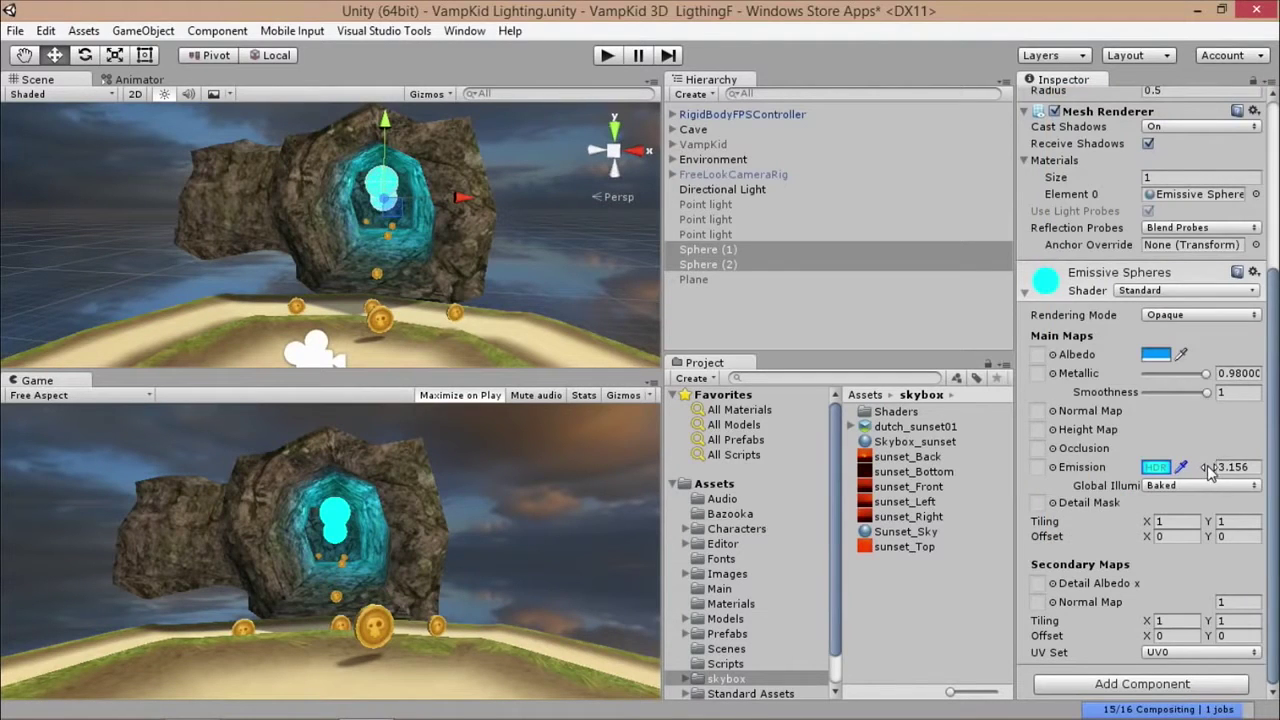
pyautogui.moveTo(1195, 461)
pyautogui.mouseDown()
pyautogui.moveTo(1034, 450)
pyautogui.moveTo(1275, 470)
pyautogui.moveTo(1188, 453)
pyautogui.moveTo(1214, 460)
pyautogui.mouseUp()
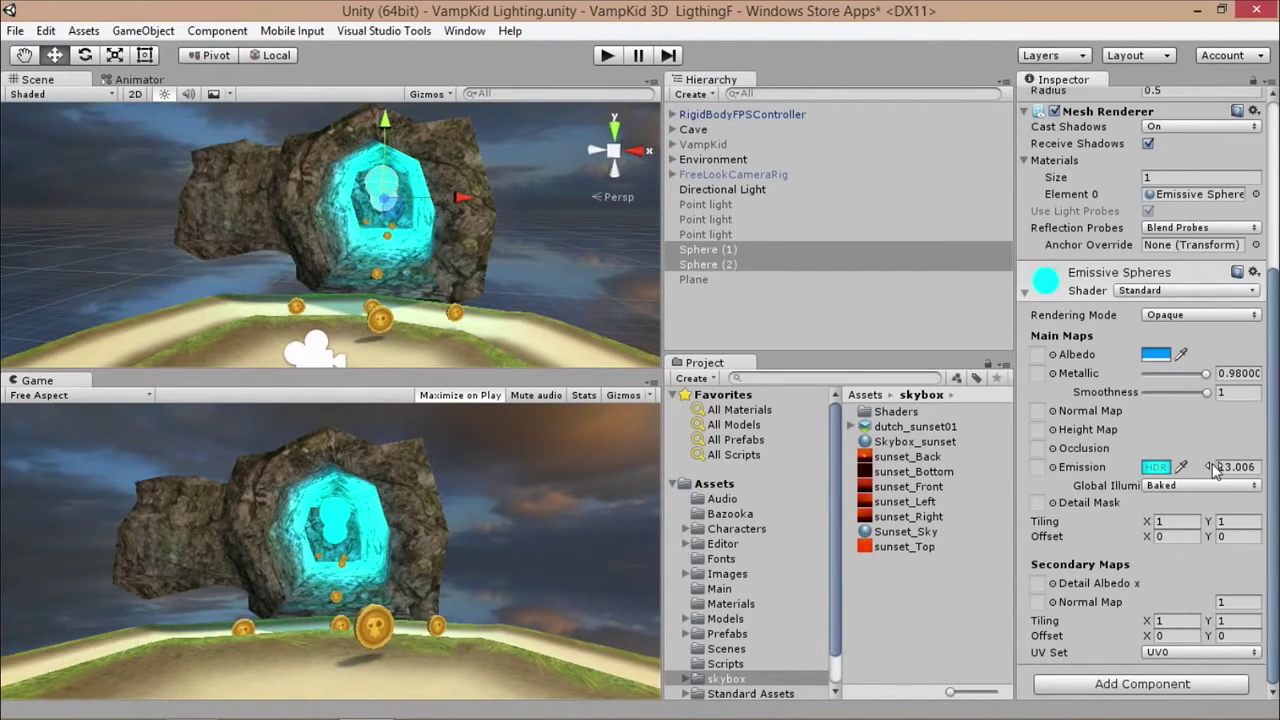
pyautogui.moveTo(1209, 461); pyautogui.dragTo(660, 512)
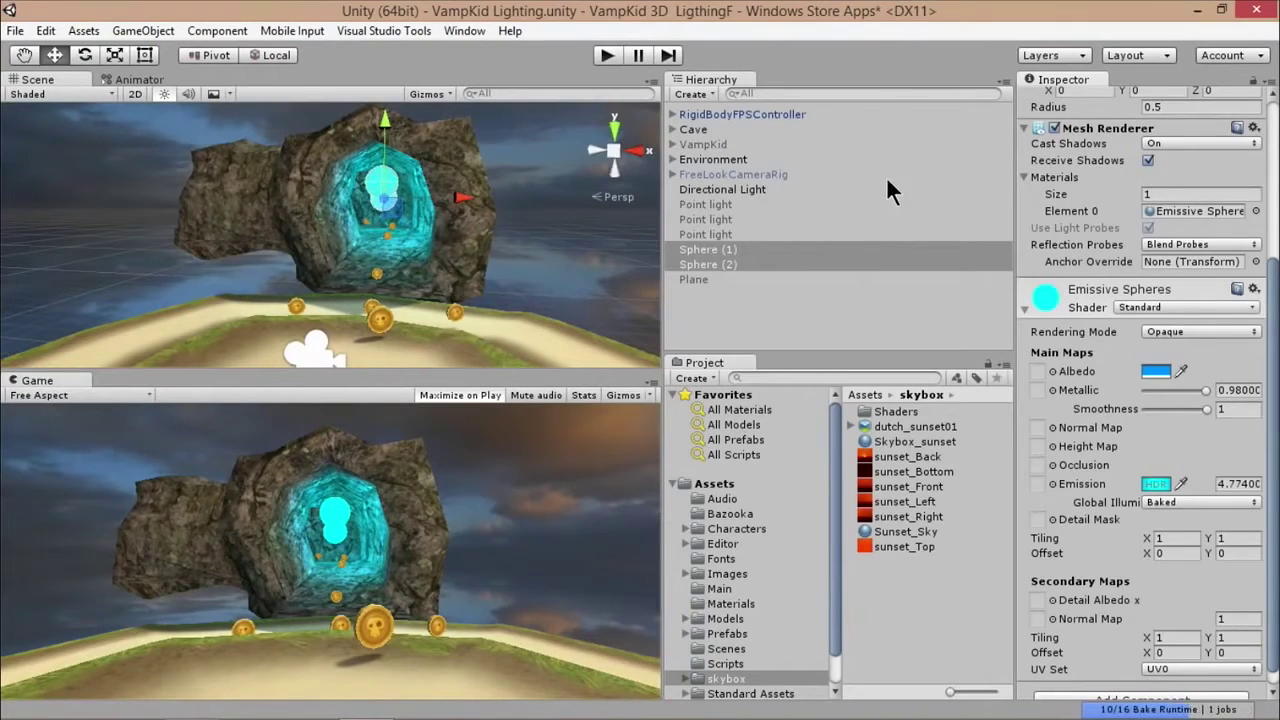
# - Switch the Emissive Spheres material to Cutout rendering mode and reduce the albedo alpha far enough to hide the spheres
pyautogui.scroll(5, 1276, 213)
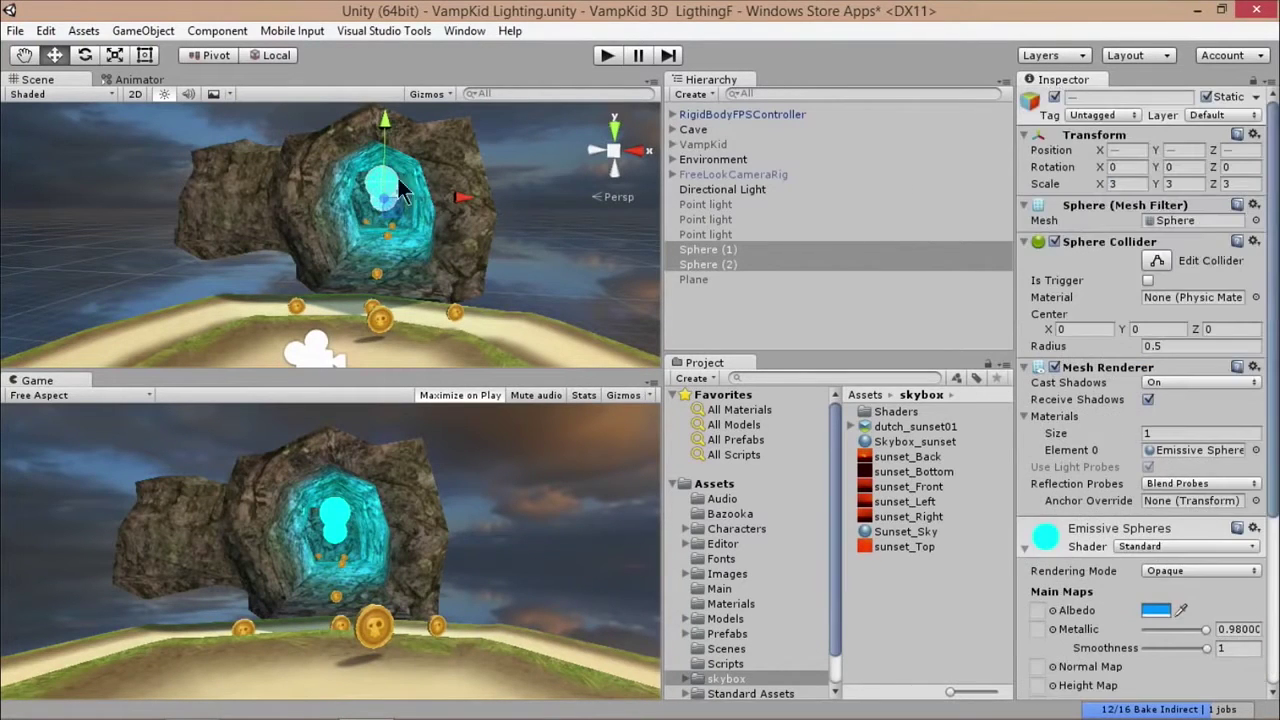
pyautogui.scroll(5, 393, 190)
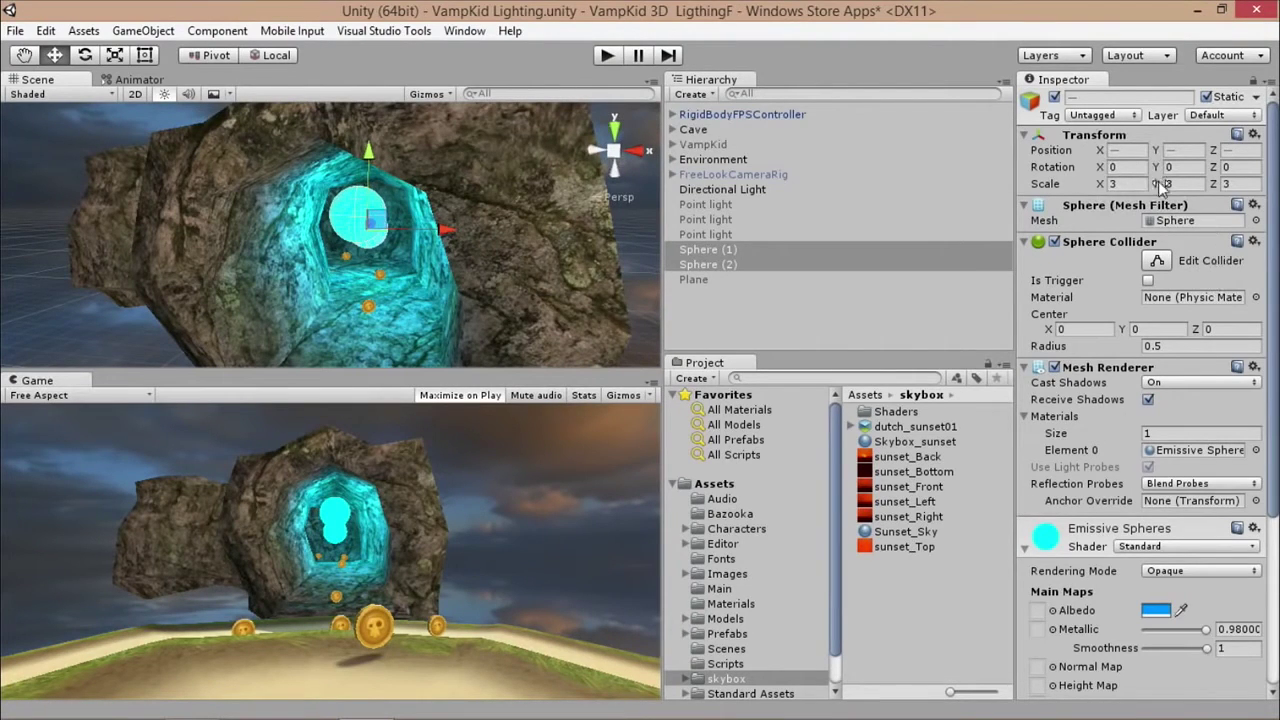
pyautogui.moveTo(1272, 440); pyautogui.dragTo(1272, 555)
pyautogui.click(1184, 367)
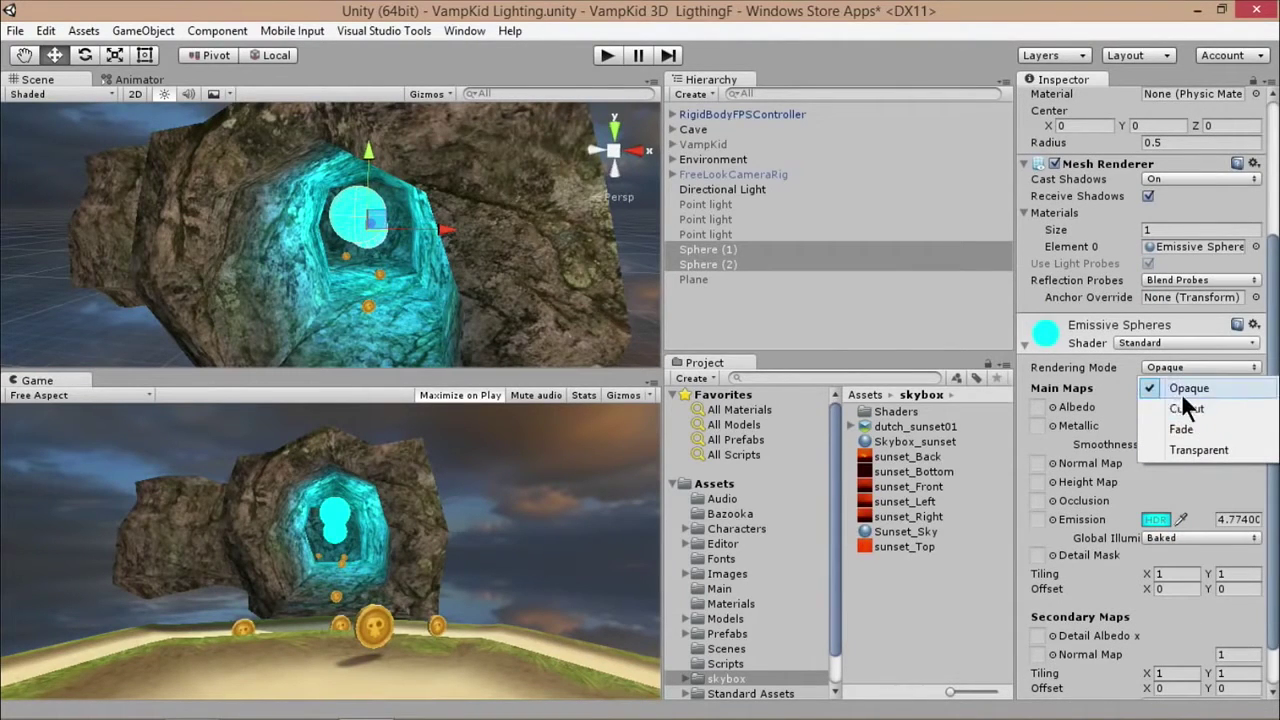
pyautogui.click(1185, 409)
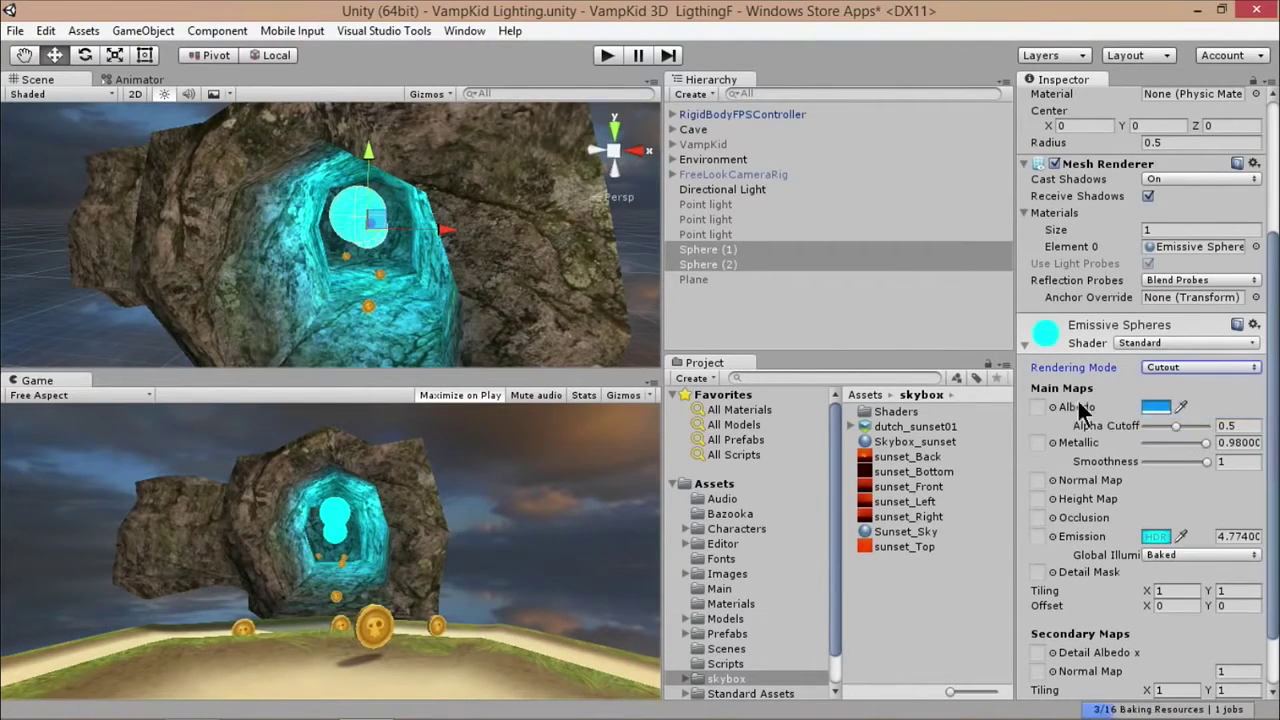
pyautogui.click(1155, 411)
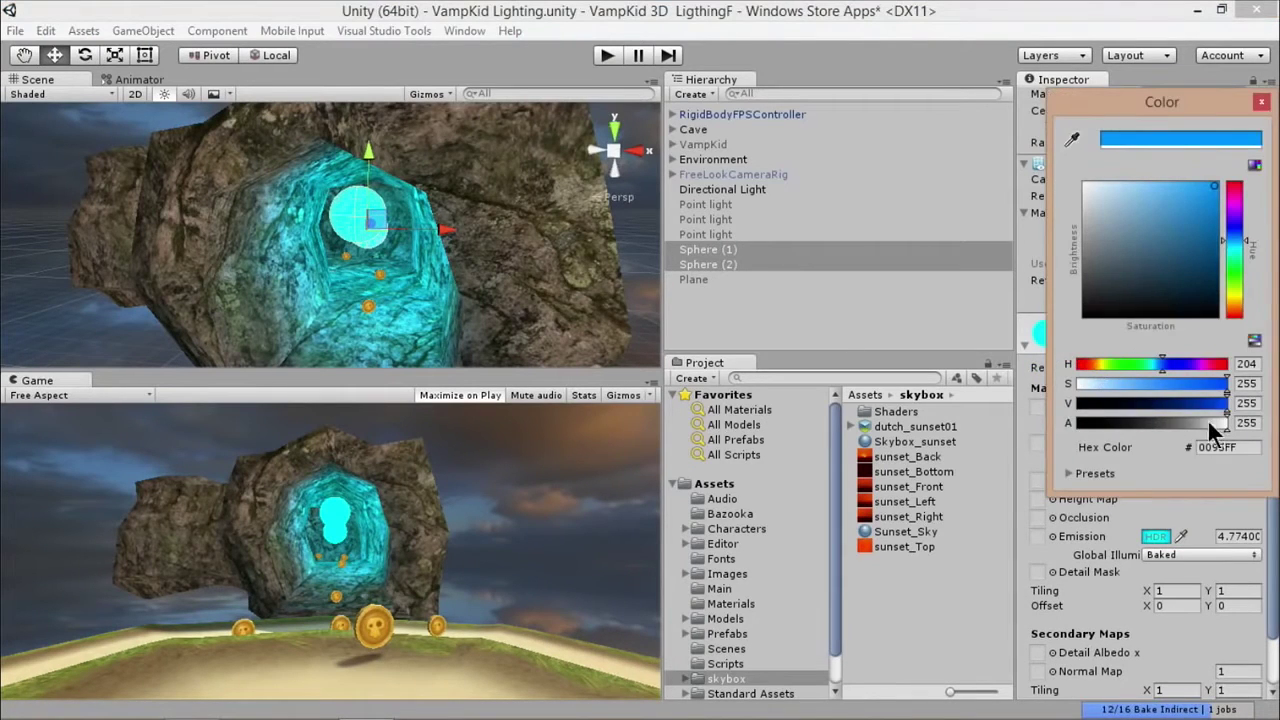
pyautogui.moveTo(1207, 424); pyautogui.dragTo(1087, 428)
pyautogui.click(644, 250)
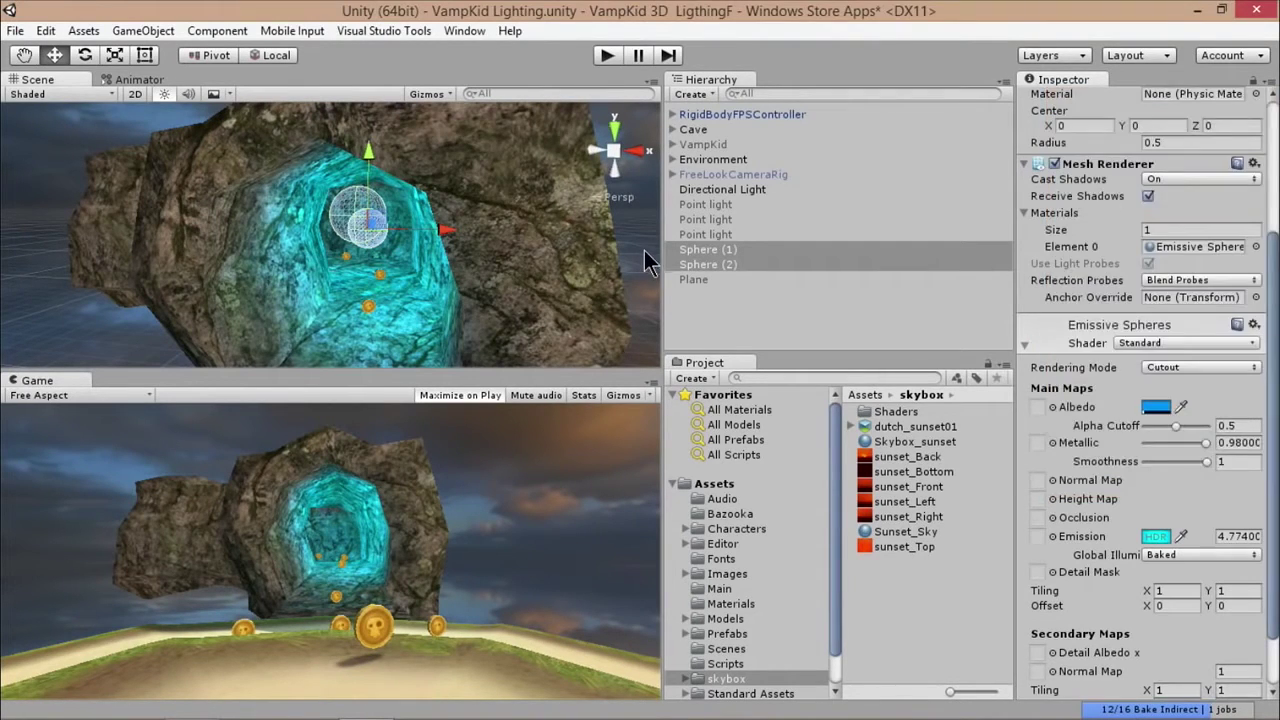
# - Raise the emission brightness of Sphere (1)'s material to about 15.426
pyautogui.click(722, 302)
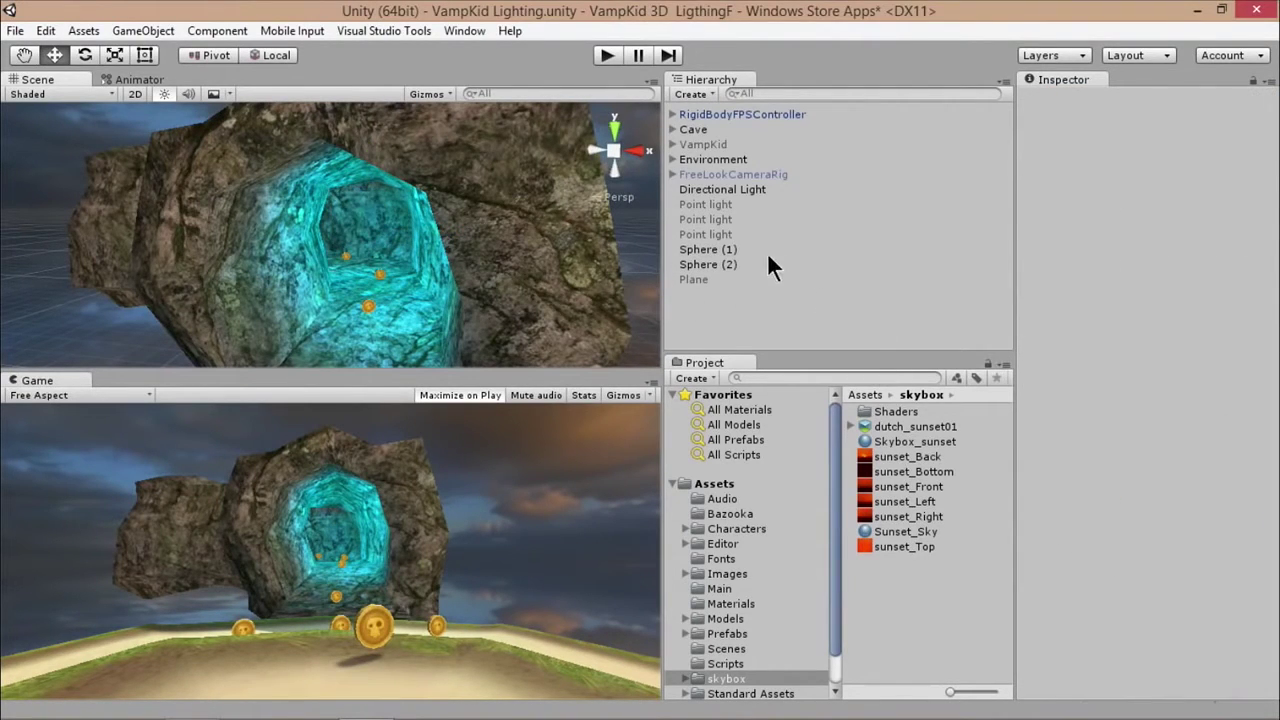
pyautogui.click(726, 249)
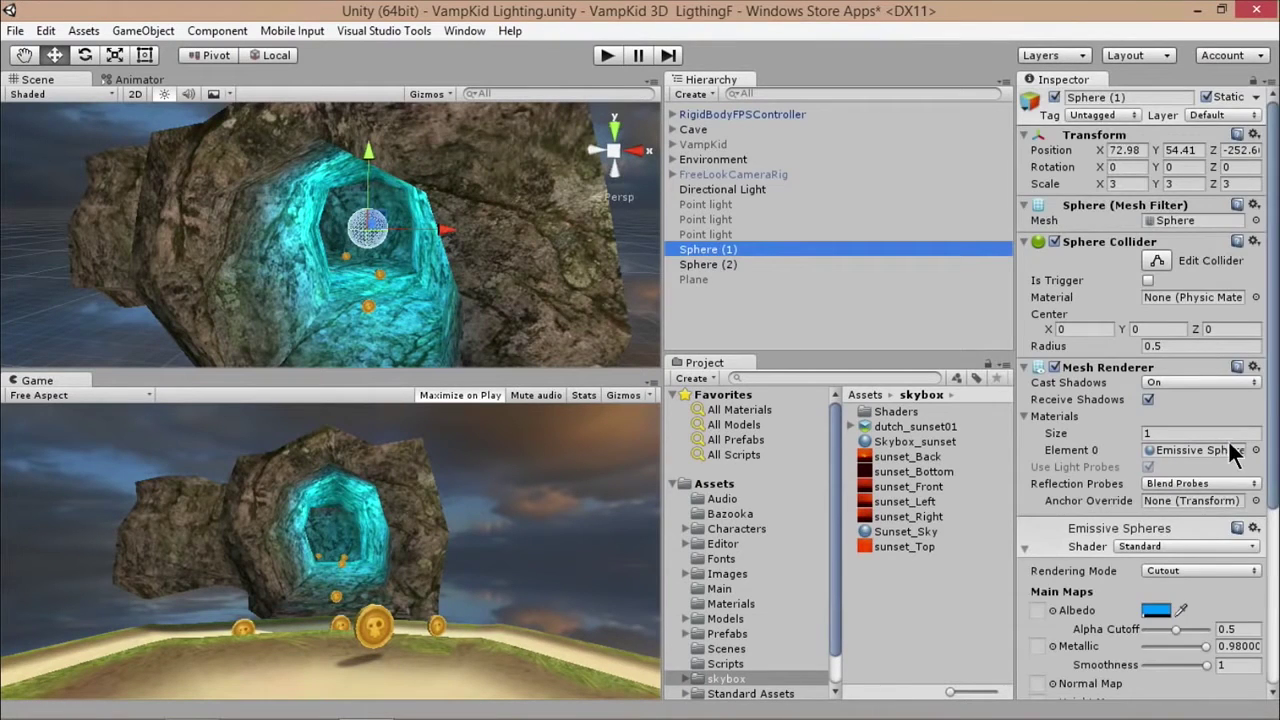
pyautogui.scroll(-6, 1230, 470)
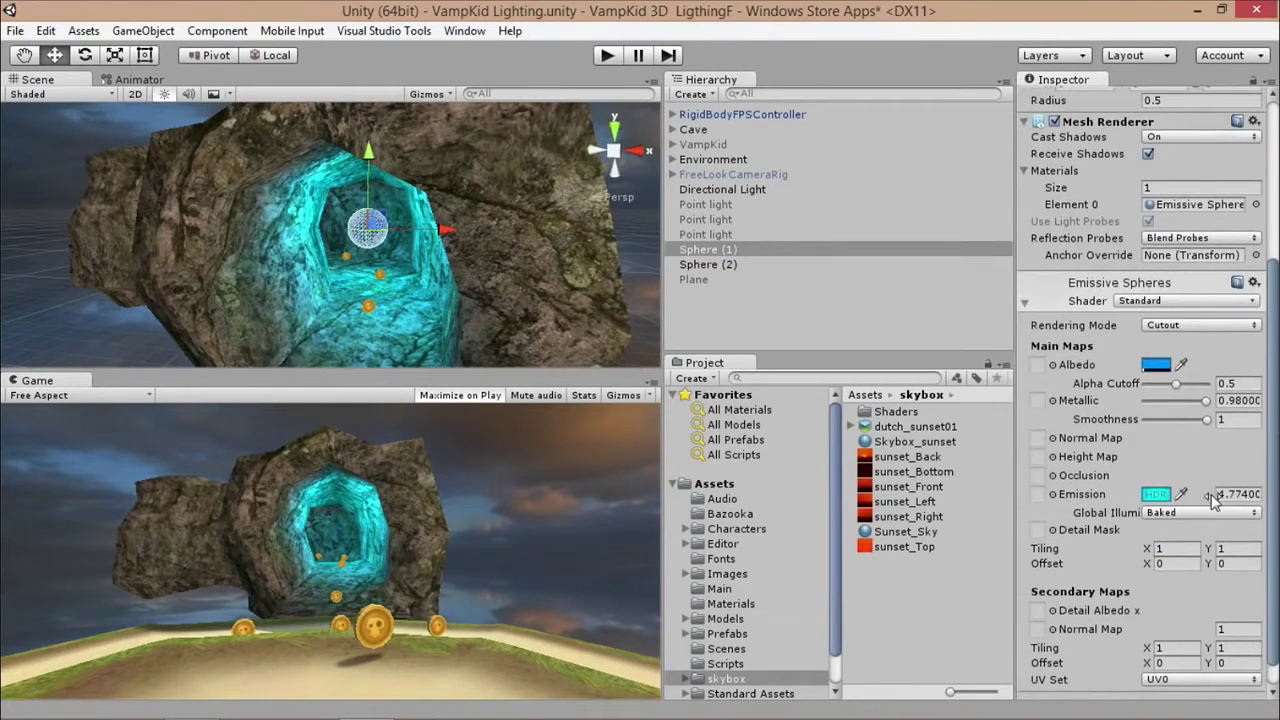
pyautogui.moveTo(1213, 500); pyautogui.dragTo(523, 500)
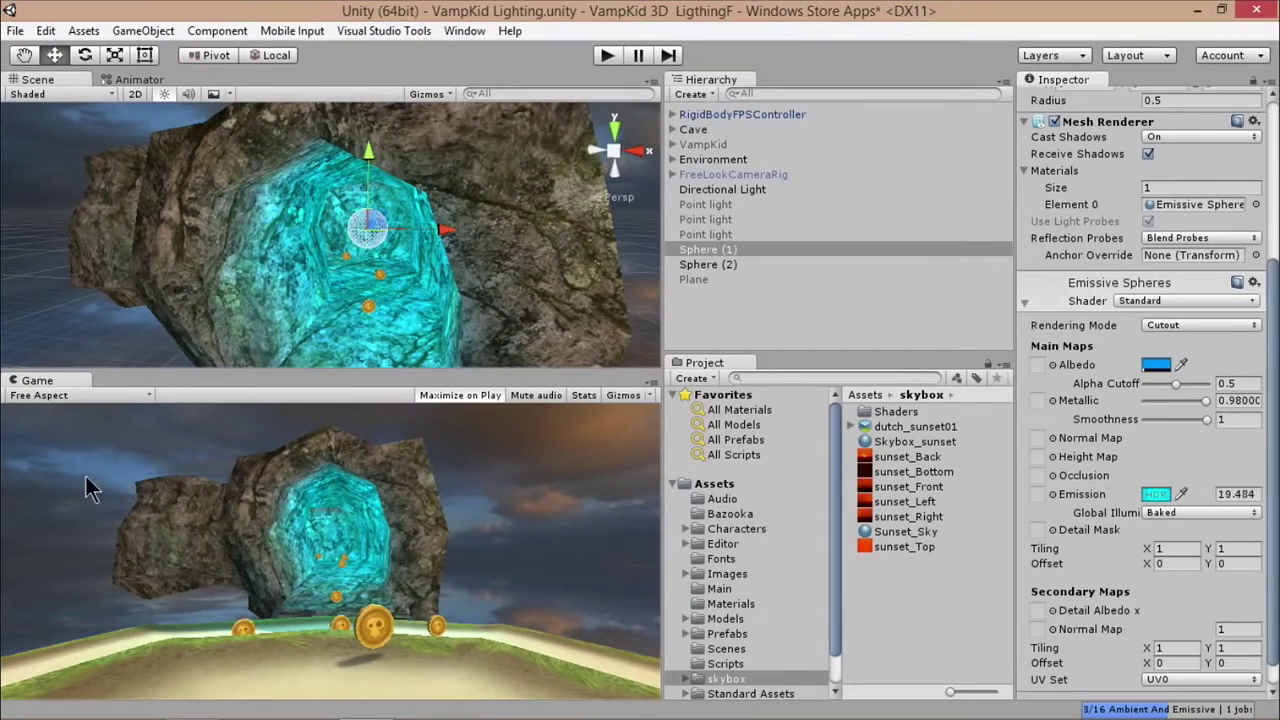
pyautogui.click(675, 325)
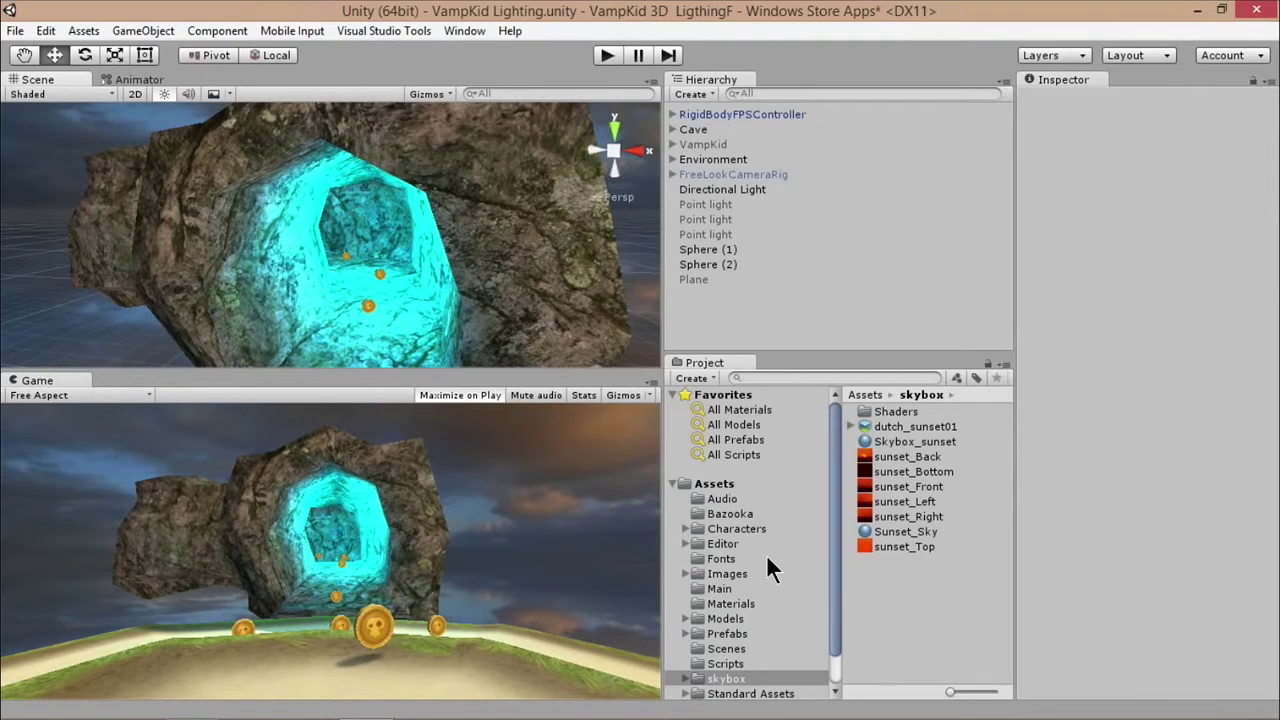
# - For Sphere (2)'s Cutout material, set the albedo alpha to 0 and lower the emission brightness to about 3.92
pyautogui.click(711, 266)
pyautogui.scroll(-3, 1262, 580)
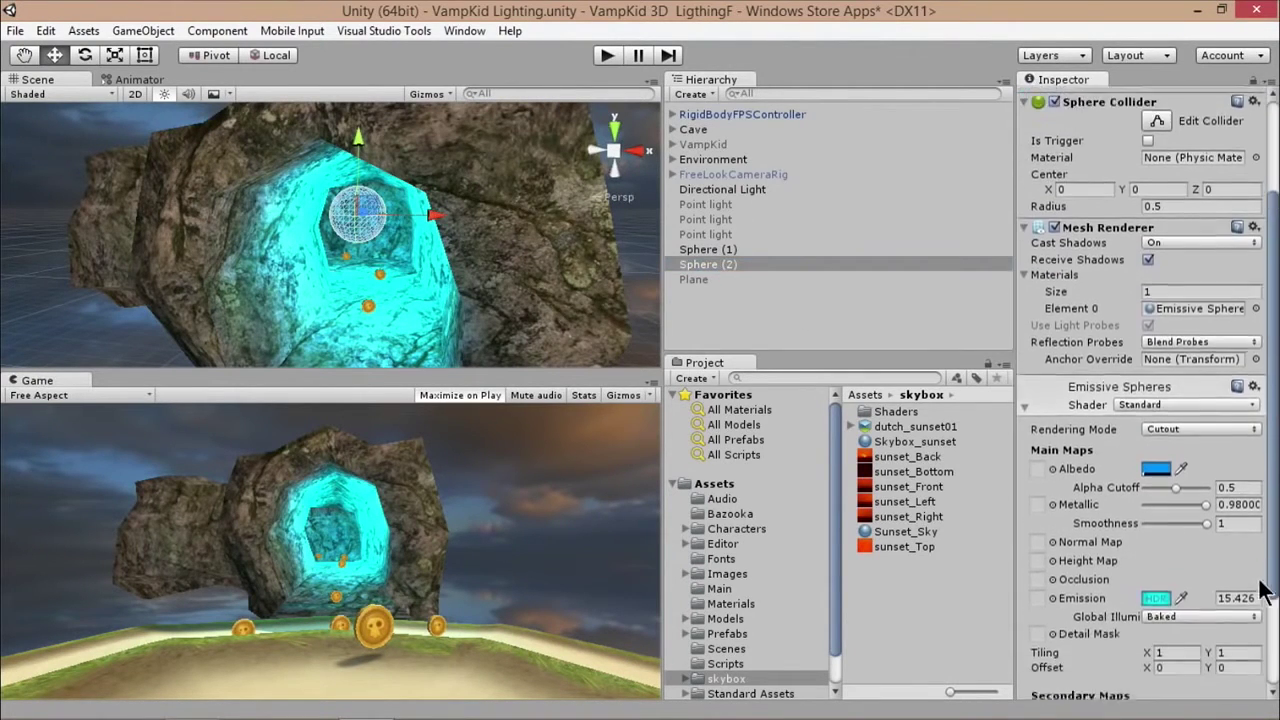
pyautogui.scroll(-2, 1265, 585)
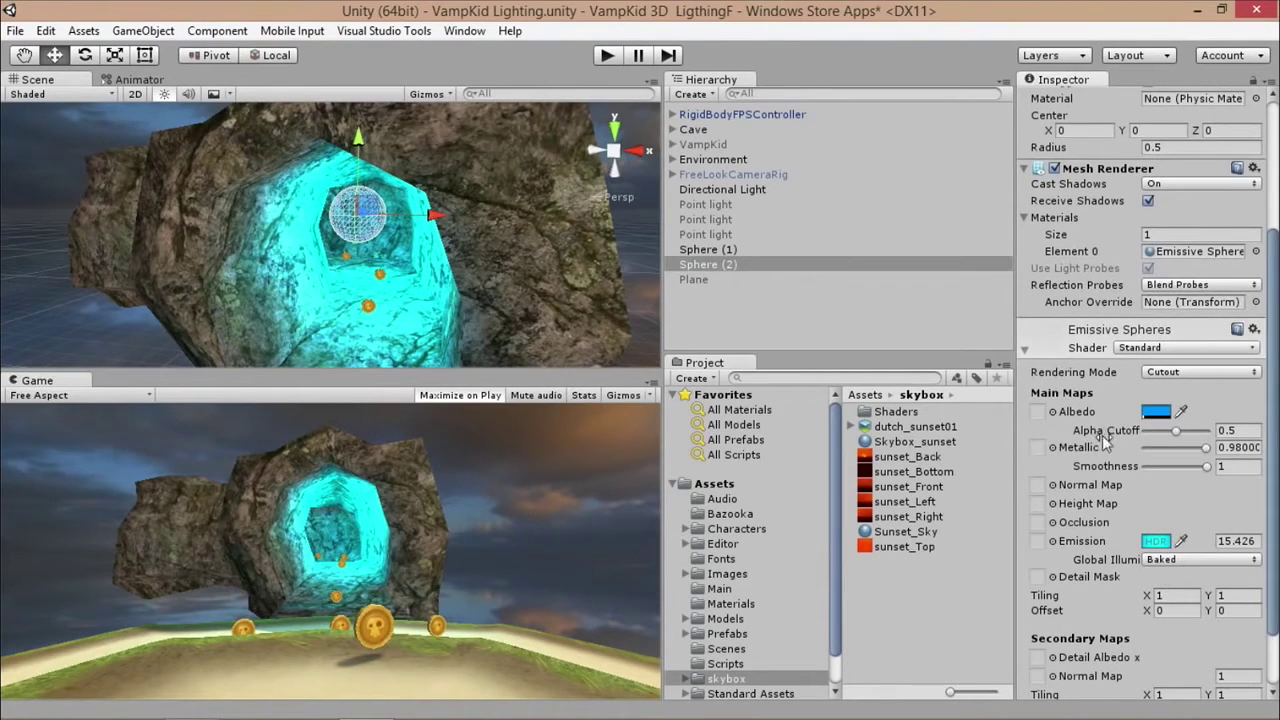
pyautogui.click(1167, 370)
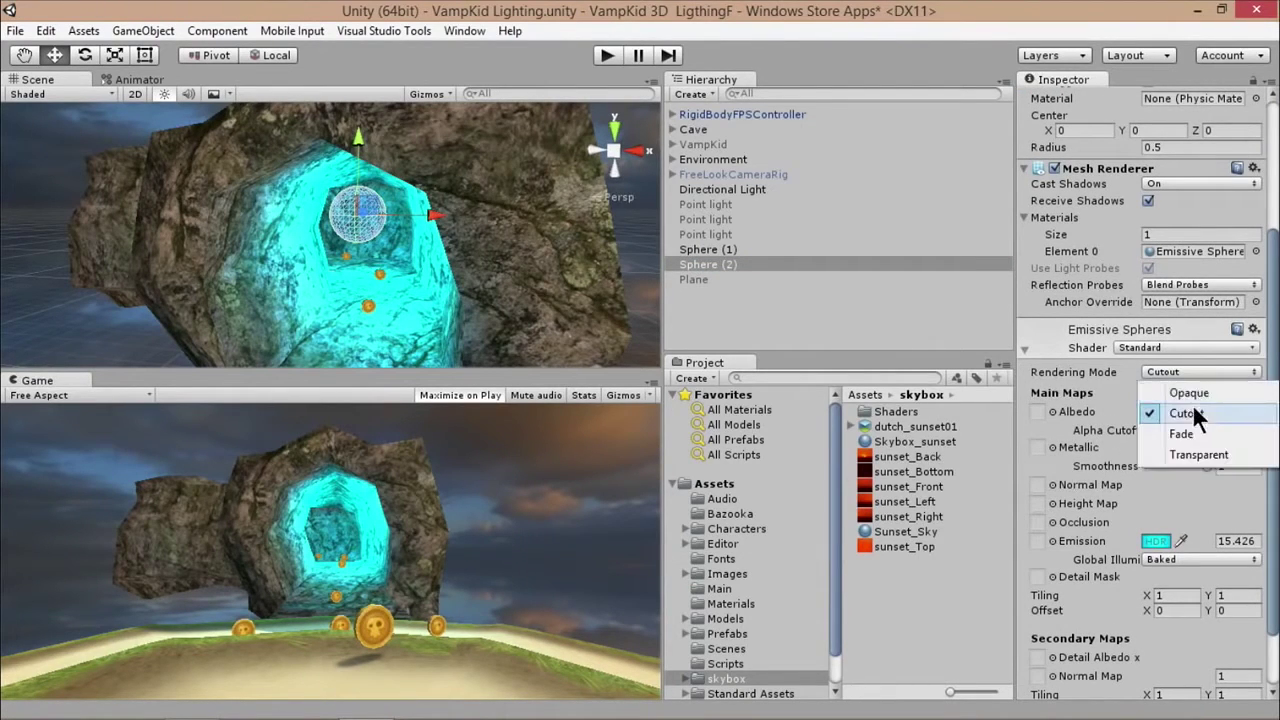
pyautogui.click(1186, 413)
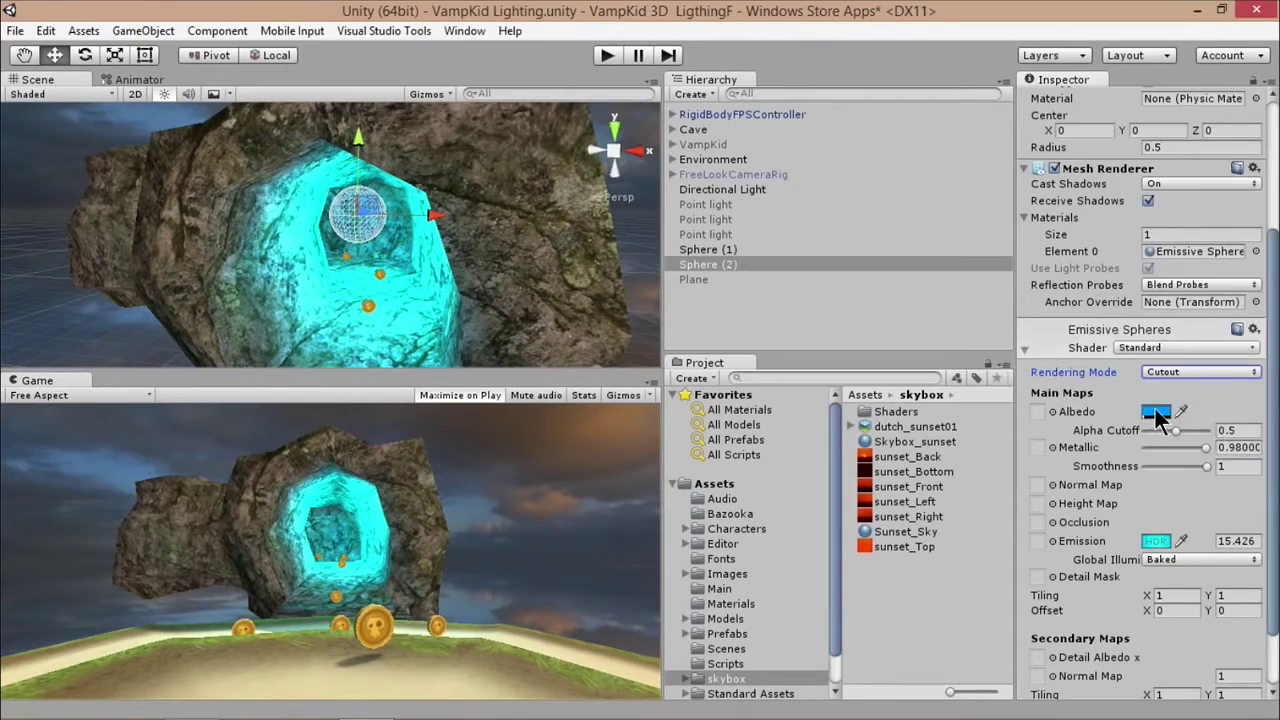
pyautogui.click(1155, 410)
pyautogui.moveTo(1090, 428); pyautogui.dragTo(1069, 423)
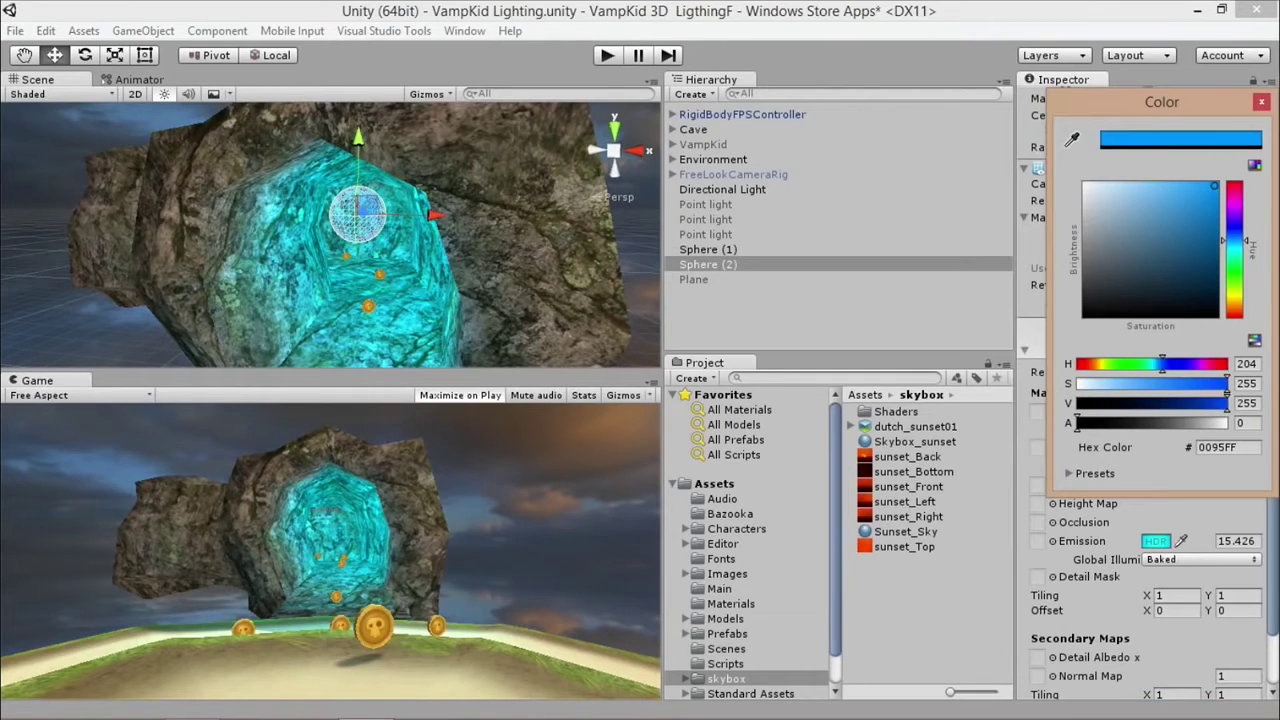
pyautogui.click(1261, 102)
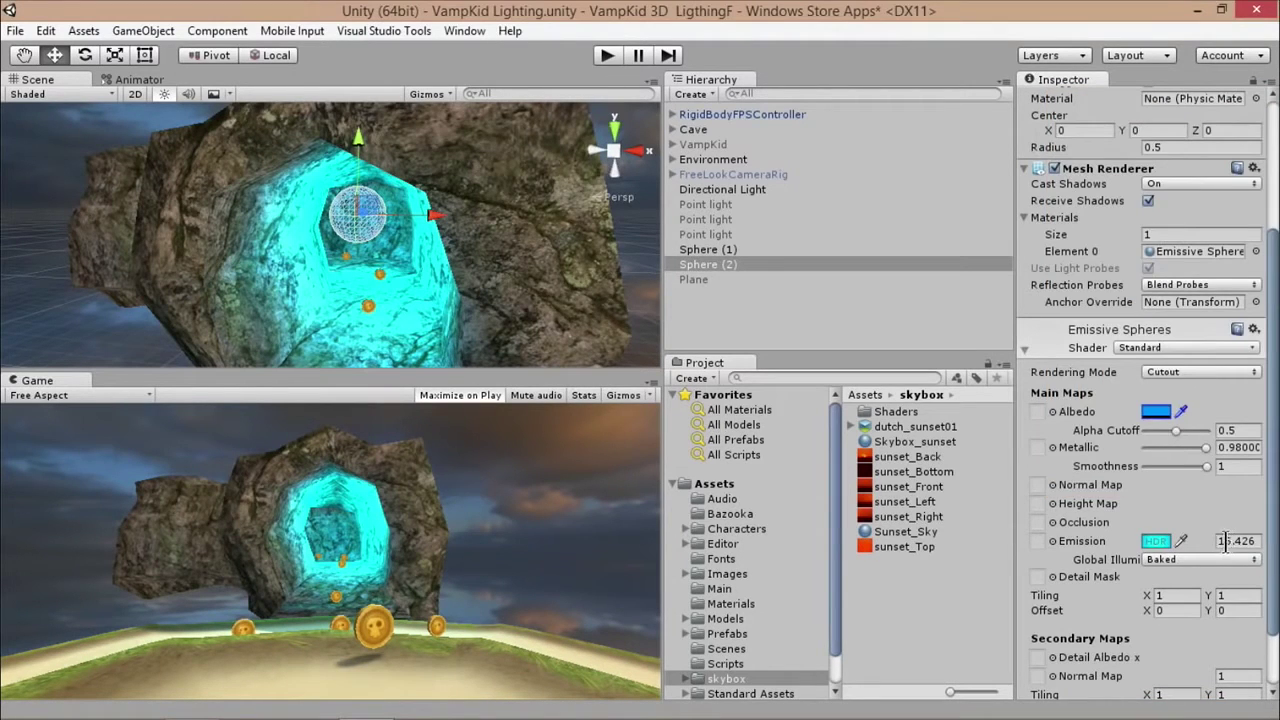
pyautogui.moveTo(1213, 541); pyautogui.dragTo(317, 509)
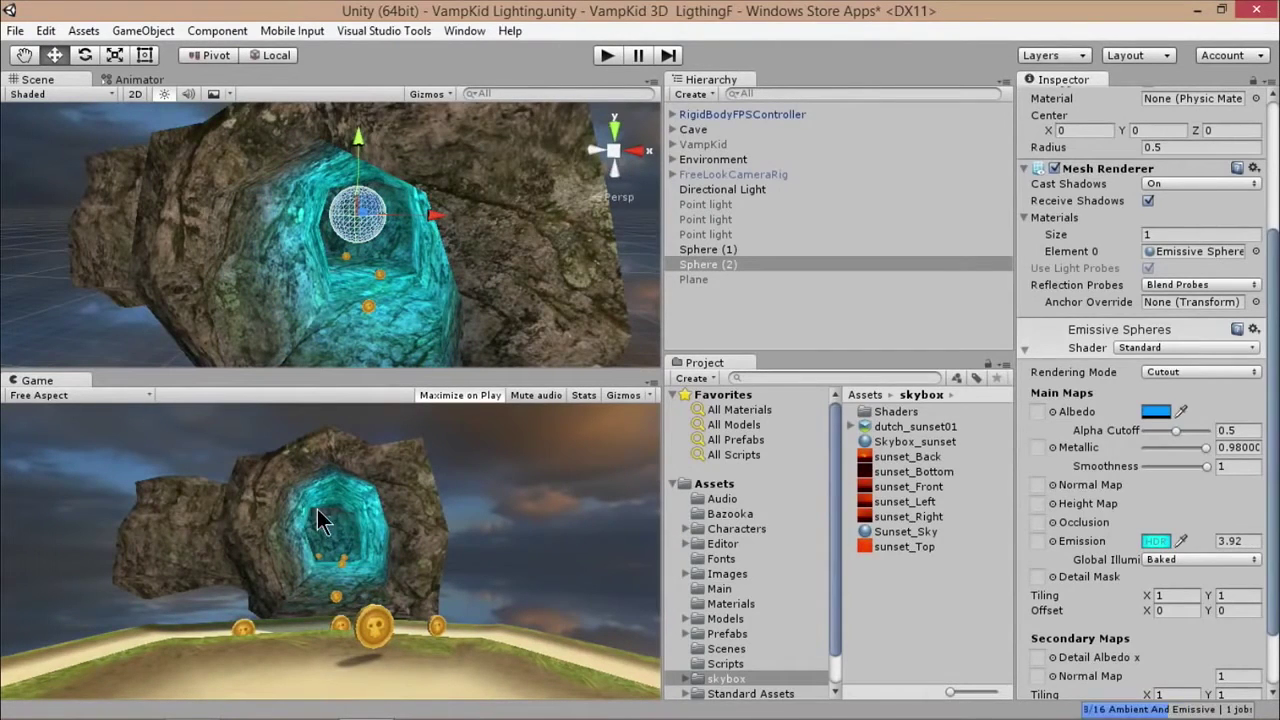
# - Select the inactive Plane above the cave and activate it in the scene
pyautogui.click(831, 325)
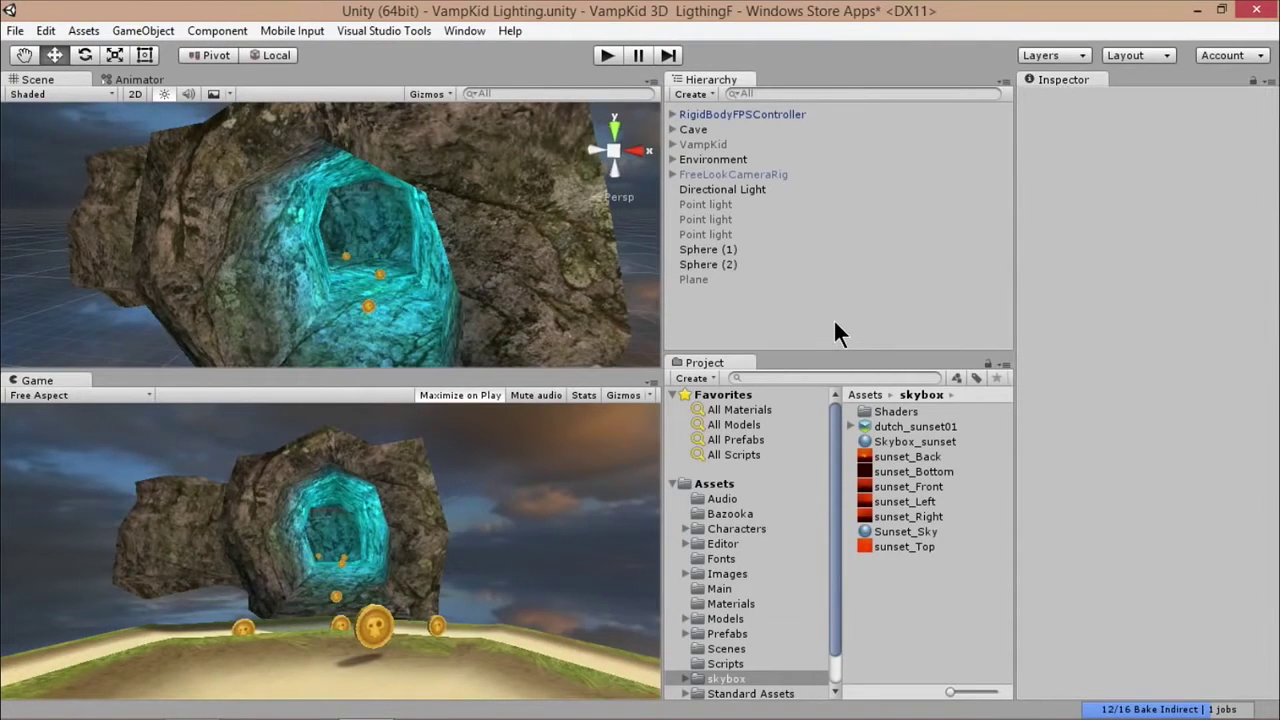
pyautogui.click(696, 279)
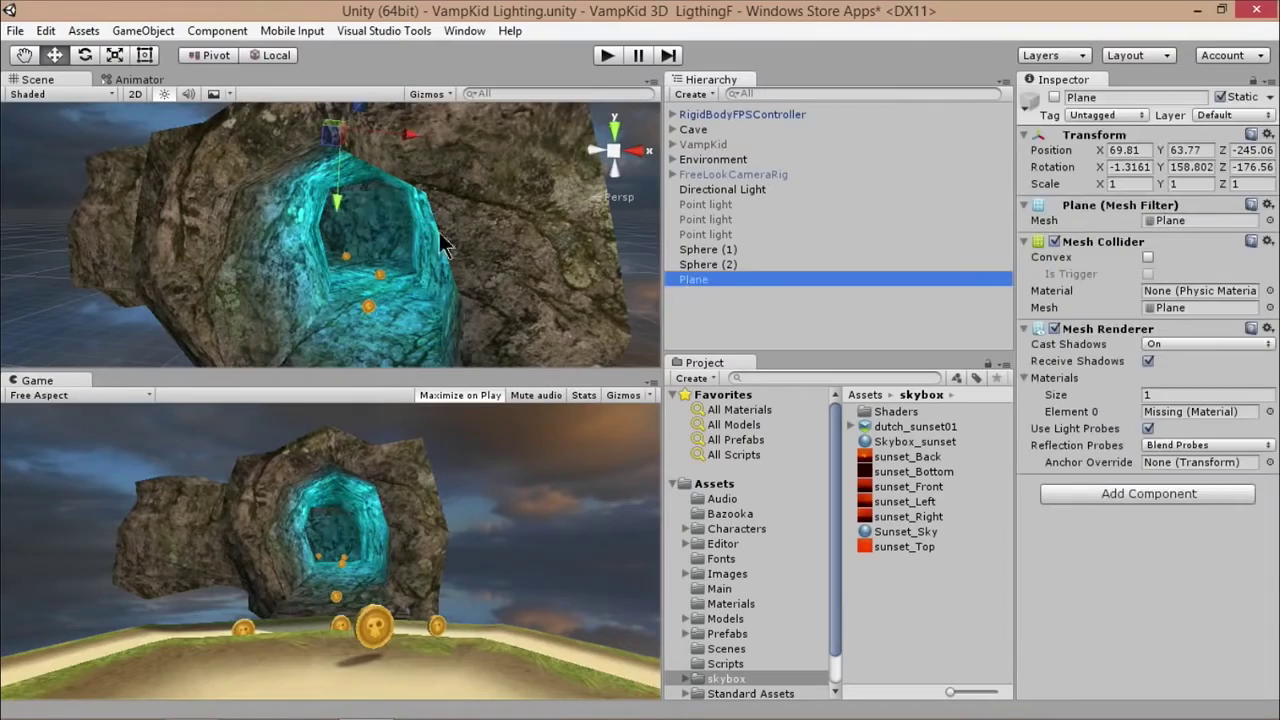
pyautogui.keyDown('alt'); pyautogui.moveTo(470, 248); pyautogui.dragTo(586, 277); pyautogui.keyUp('alt')
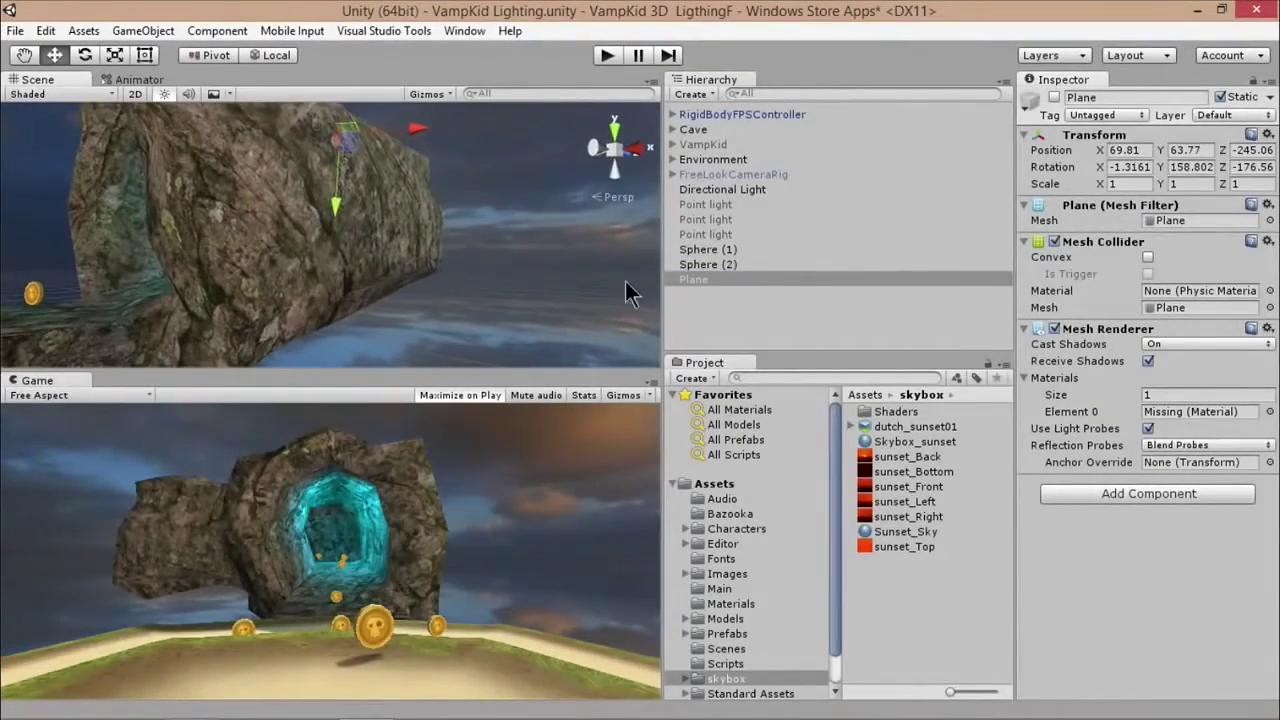
pyautogui.click(1054, 97)
pyautogui.keyDown('alt'); pyautogui.moveTo(529, 206); pyautogui.dragTo(340, 175); pyautogui.keyUp('alt')
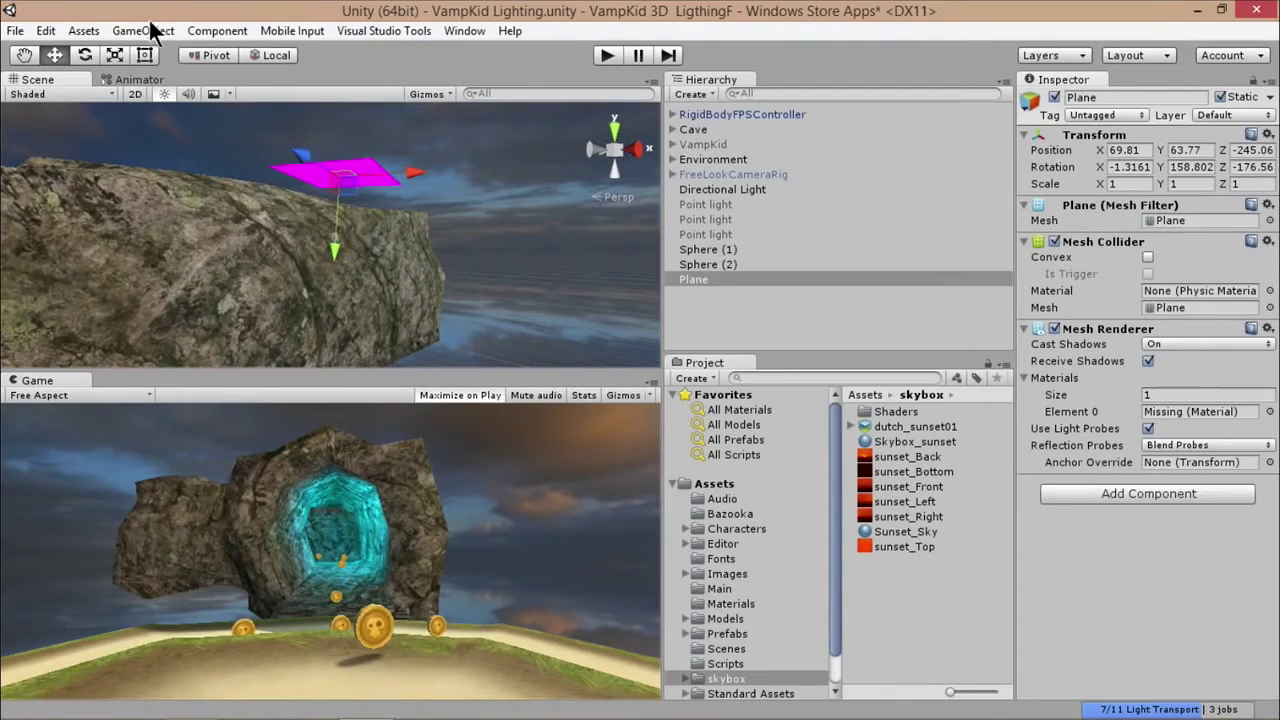
# - Create a new material in the skybox folder and set its albedo colour to bright red
pyautogui.click(82, 31)
pyautogui.moveTo(126, 52)
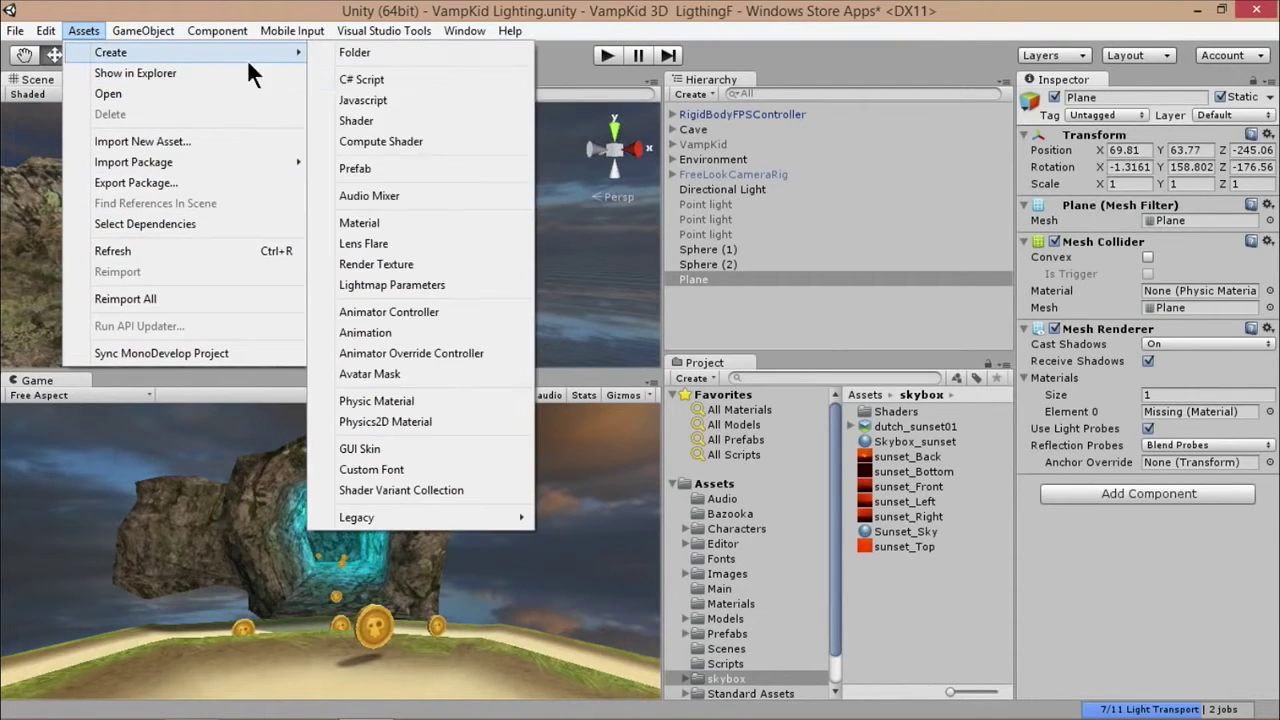
pyautogui.click(398, 223)
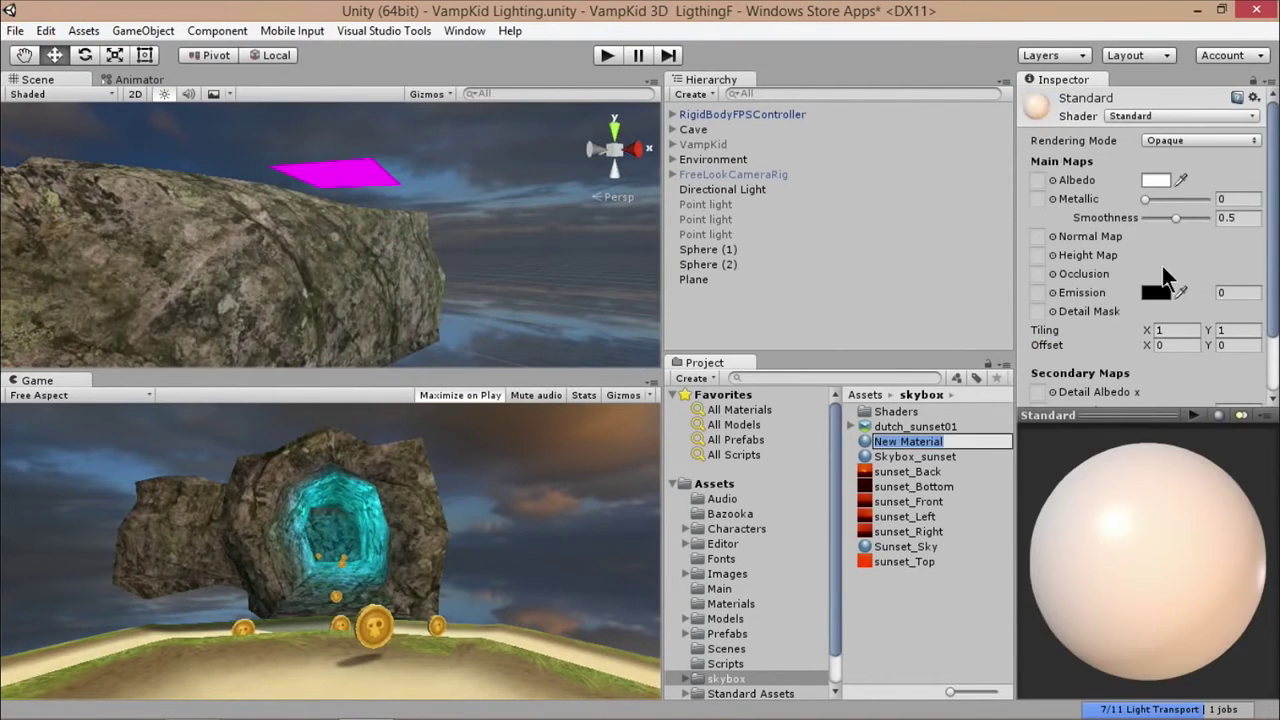
pyautogui.click(1155, 181)
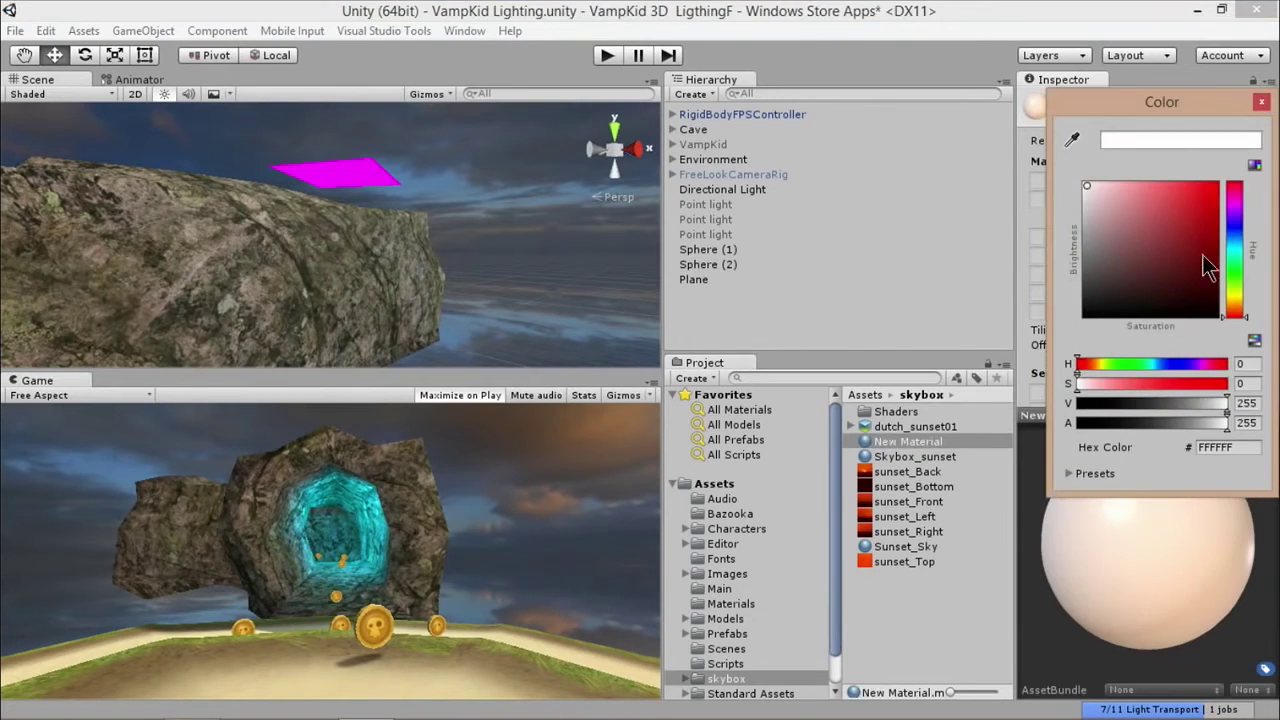
pyautogui.moveTo(1206, 265); pyautogui.dragTo(1222, 181)
pyautogui.click(1261, 103)
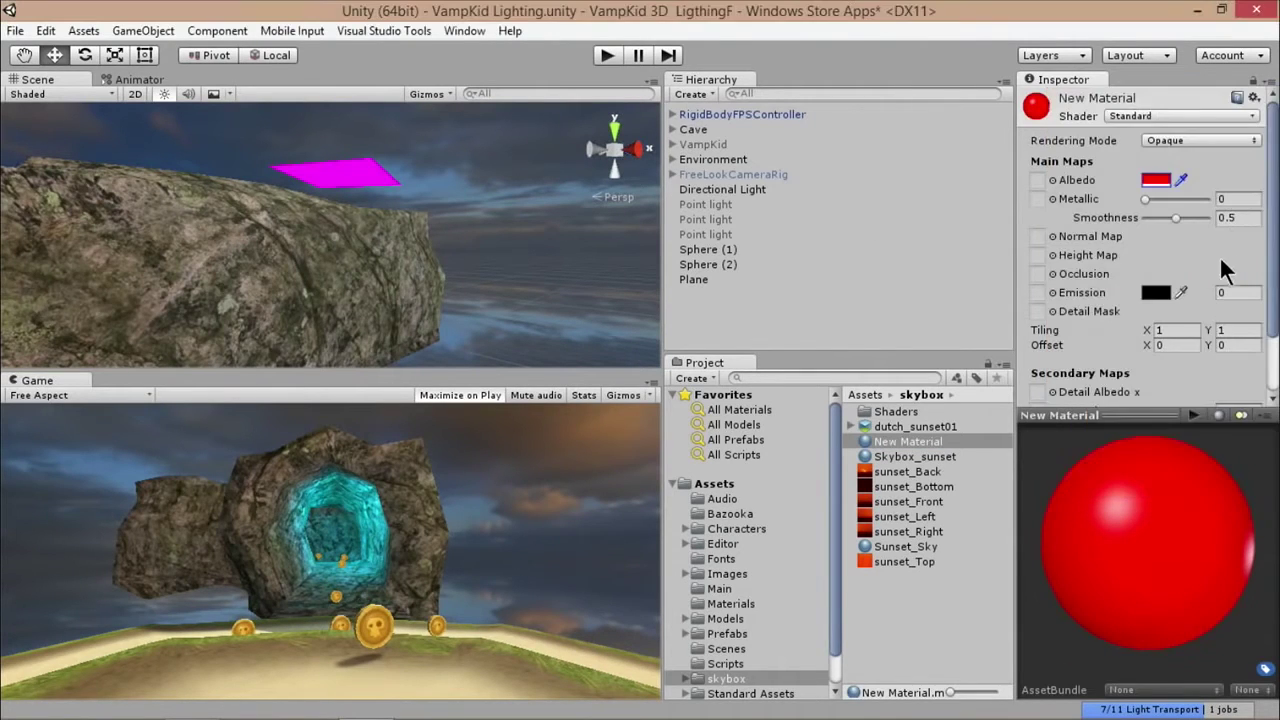
# - Set the new material's emission colour to pure red (FF0000)
pyautogui.click(1156, 293)
pyautogui.moveTo(1160, 240); pyautogui.dragTo(1222, 211)
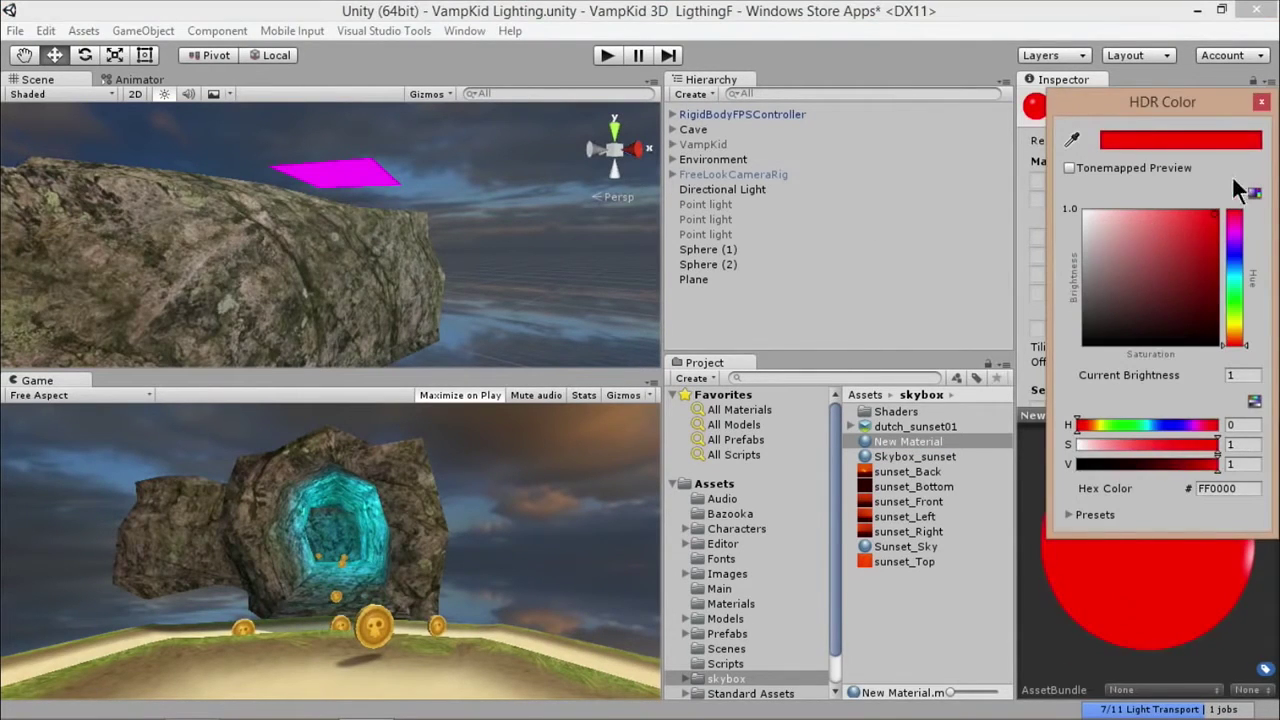
pyautogui.click(1261, 103)
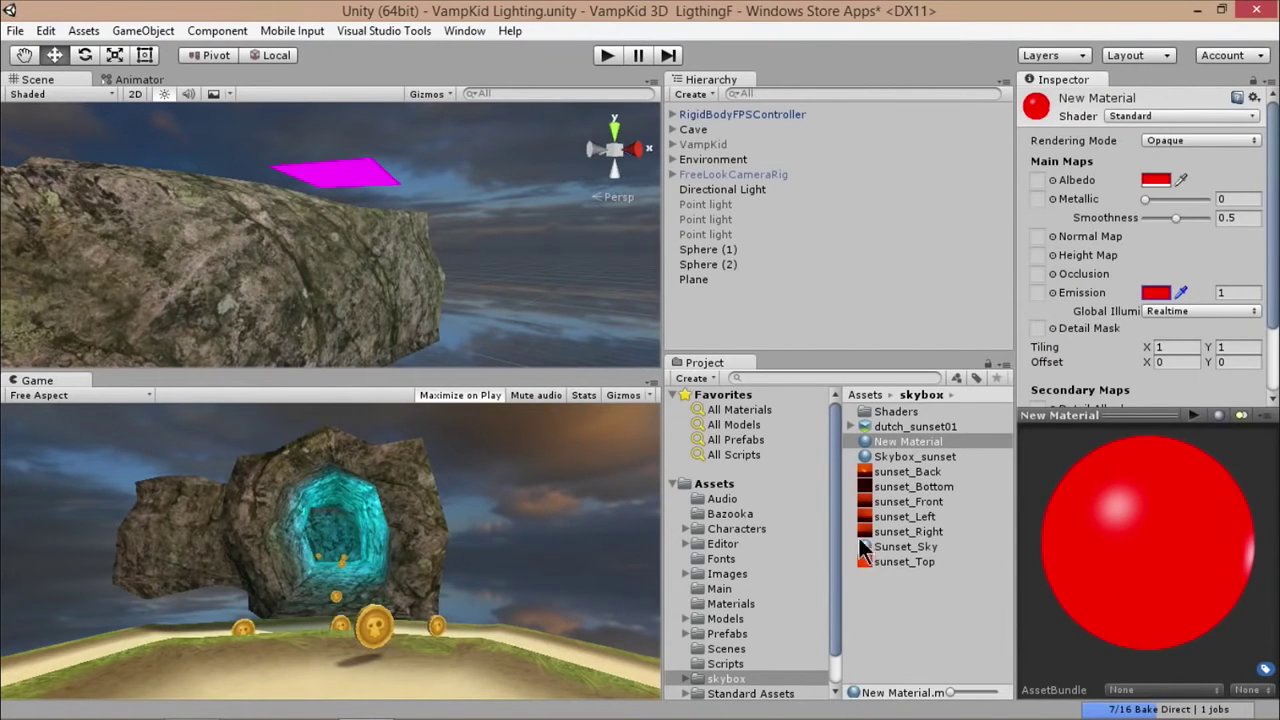
# - Rename the new material to Red Emissive and apply it to the plane above the cave
pyautogui.click(905, 441)
pyautogui.rightClick(908, 445)
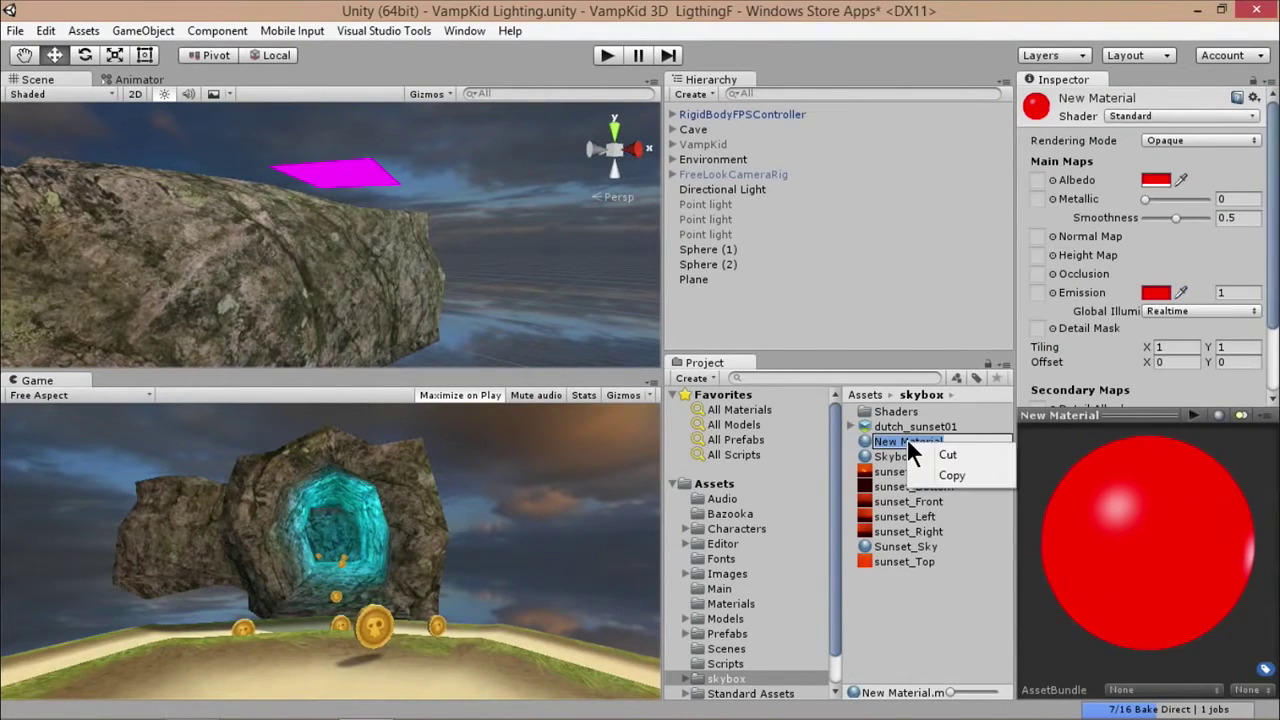
pyautogui.click(886, 445)
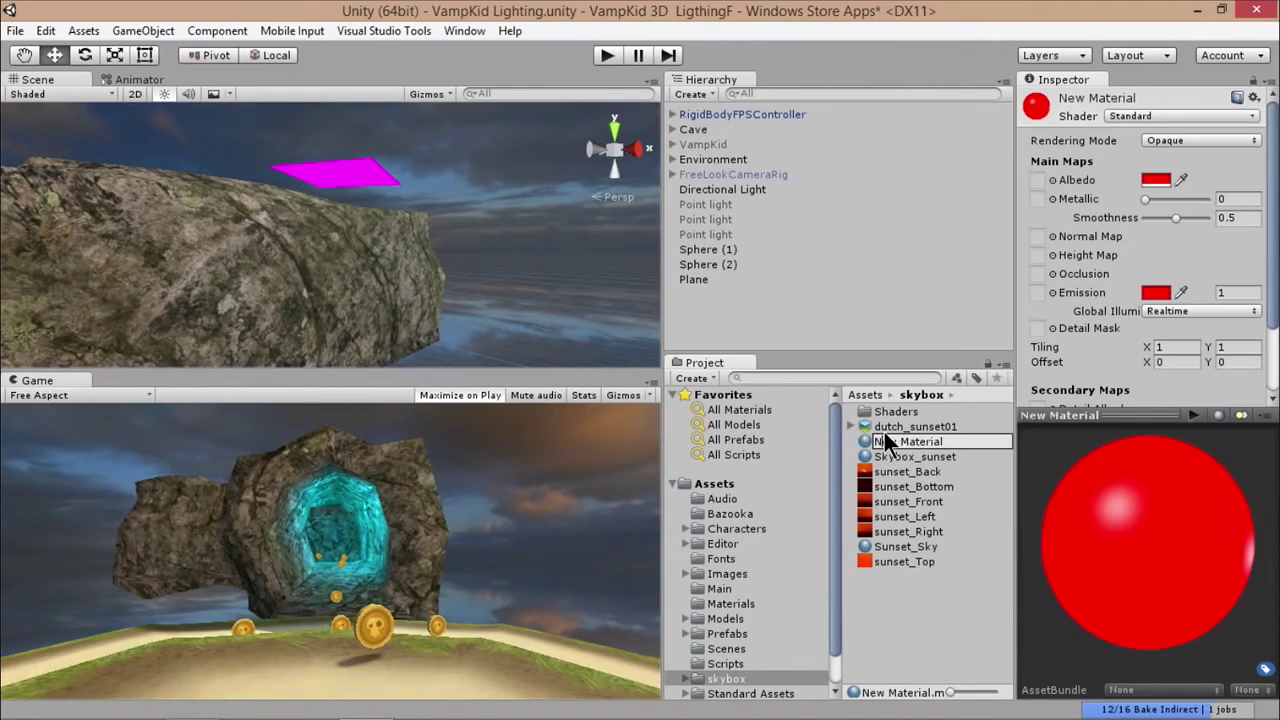
pyautogui.write('Re')
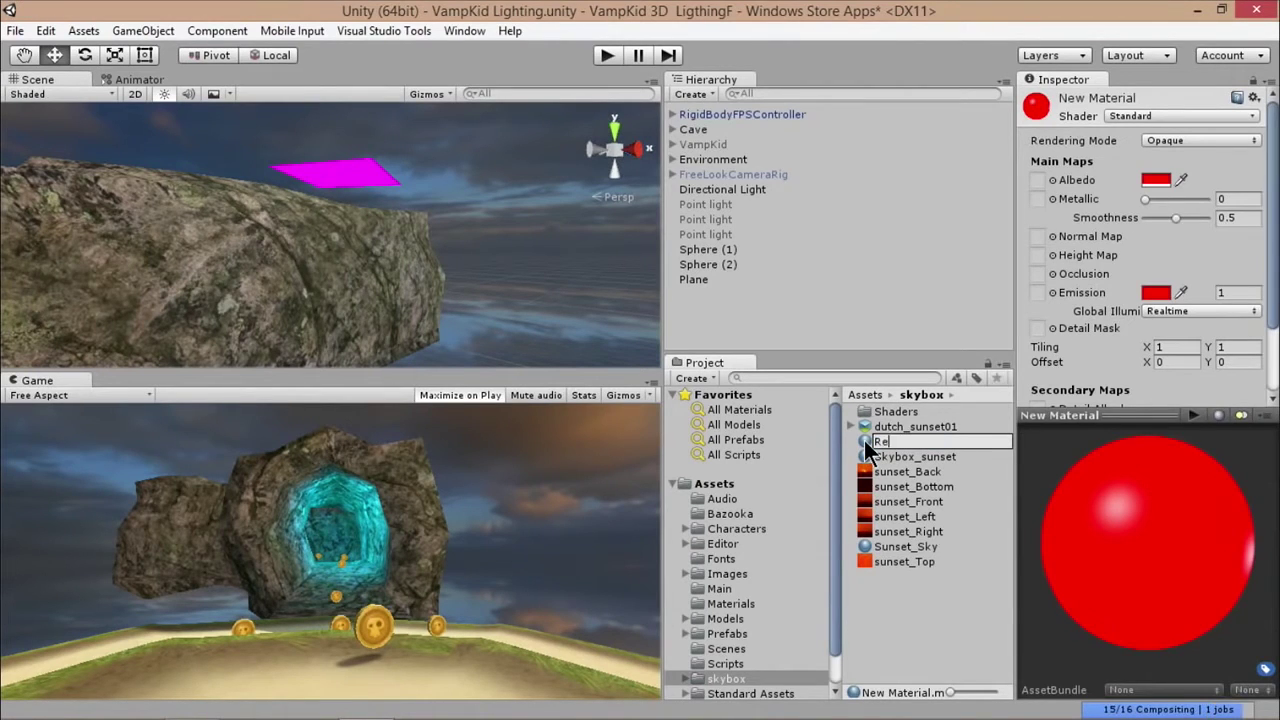
pyautogui.write('d Emissive')
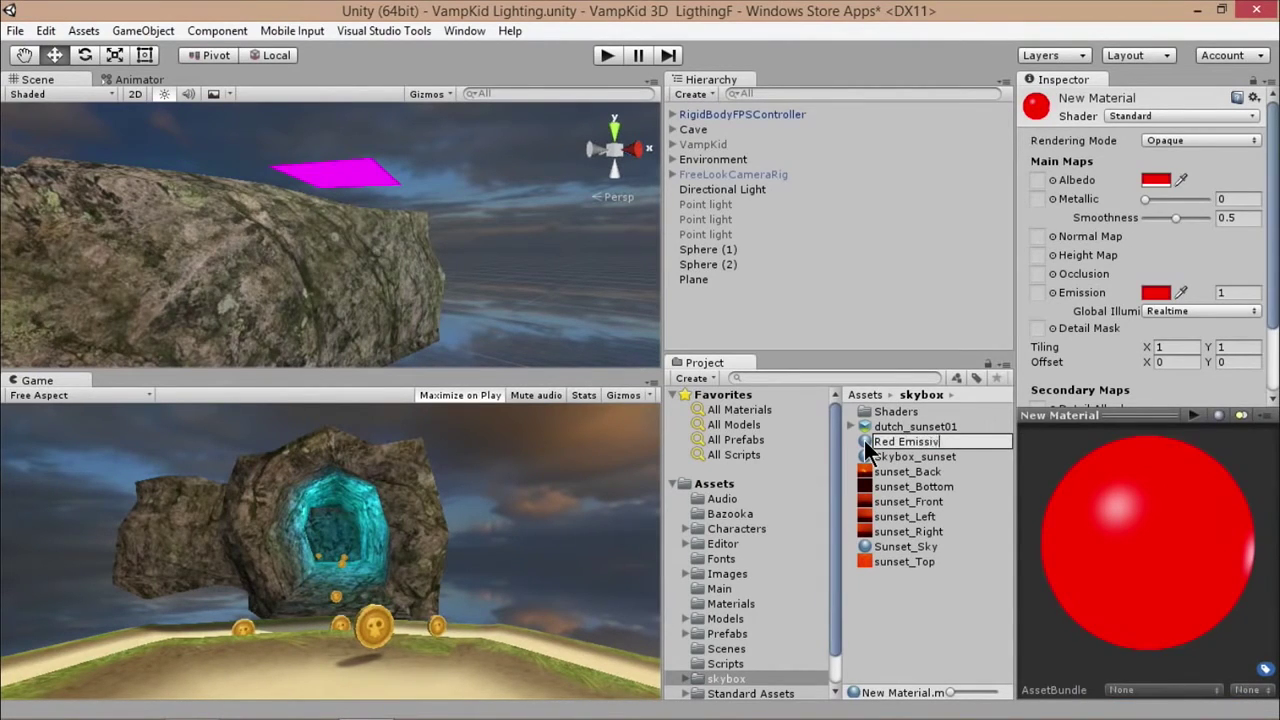
pyautogui.press('Return')
pyautogui.moveTo(902, 443); pyautogui.dragTo(365, 171)
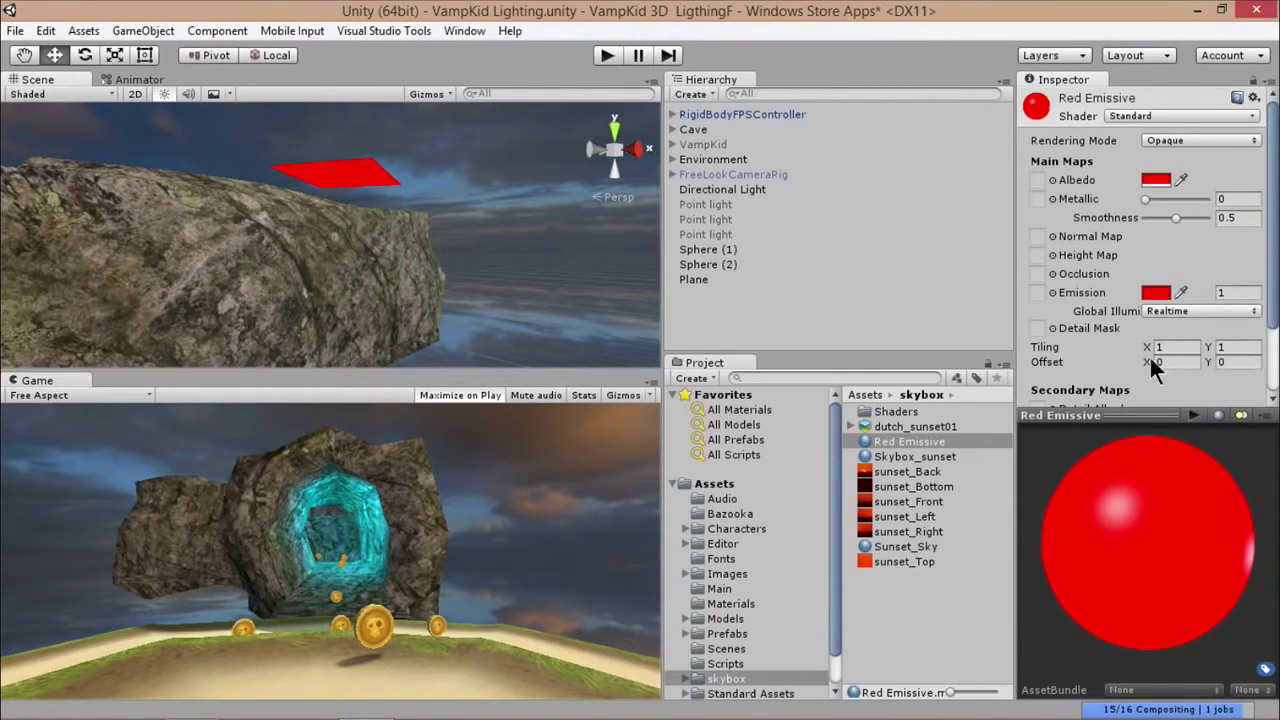
# - Raise the Red Emissive material's emission brightness to about 4.349 and check the red light on the cave
pyautogui.moveTo(1218, 292); pyautogui.dragTo(1256, 292)
pyautogui.moveTo(31, 304); pyautogui.dragTo(1010, 408)
pyautogui.keyDown('alt'); pyautogui.moveTo(306, 242); pyautogui.dragTo(570, 260); pyautogui.keyUp('alt')
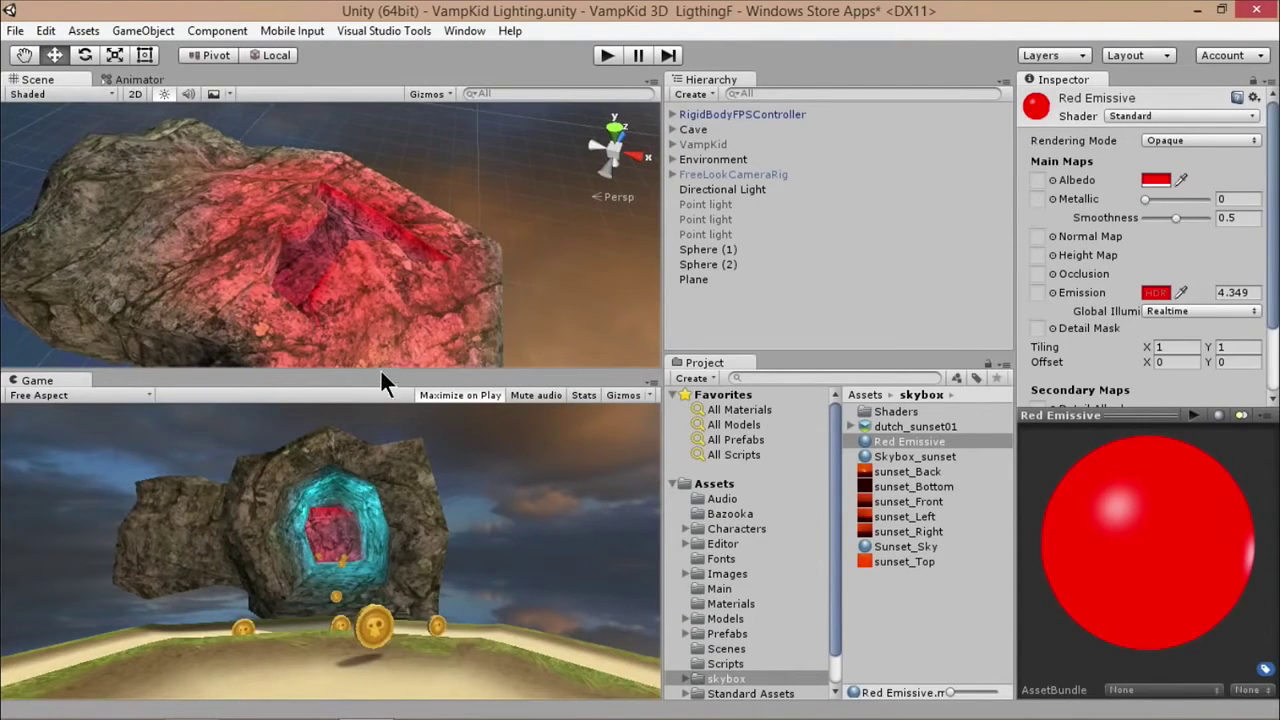
pyautogui.press('alt')
pyautogui.keyDown('alt'); pyautogui.moveTo(468, 273); pyautogui.dragTo(383, 313); pyautogui.keyUp('alt')
pyautogui.scroll(-10, 385, 290)
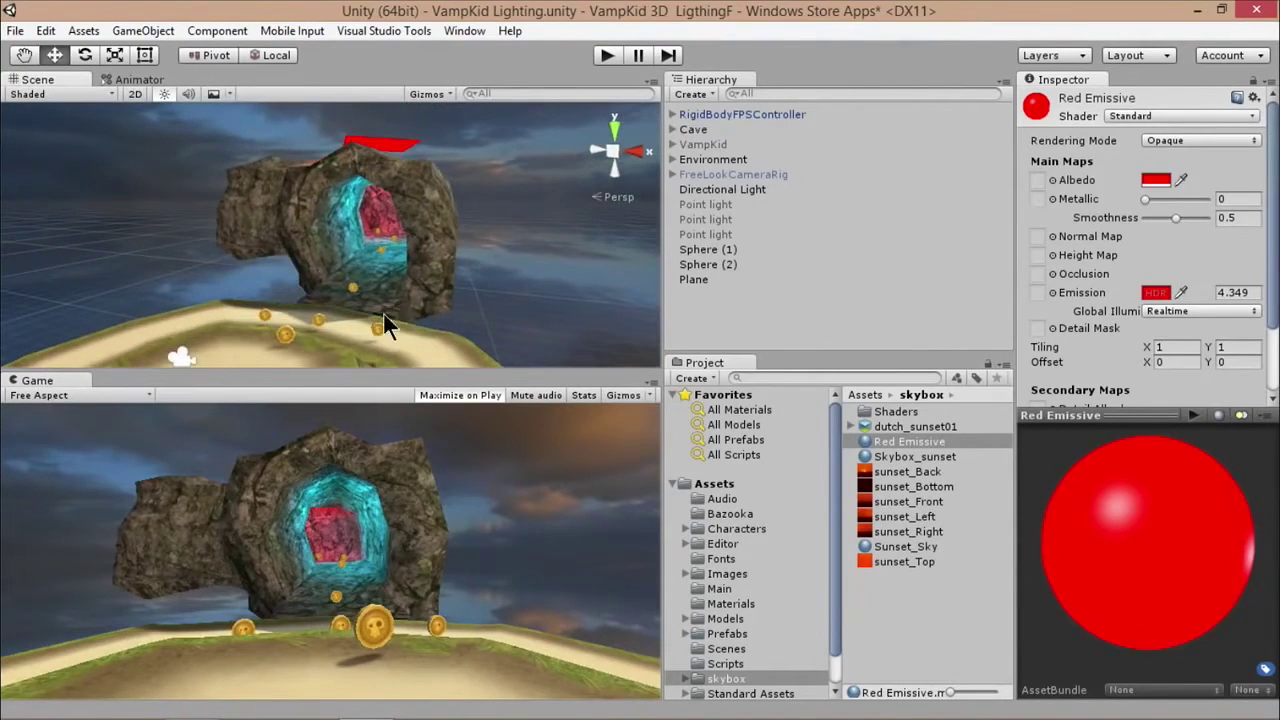
# - Run the game to check the red and cyan cave lighting, and stop it again
pyautogui.click(606, 56)
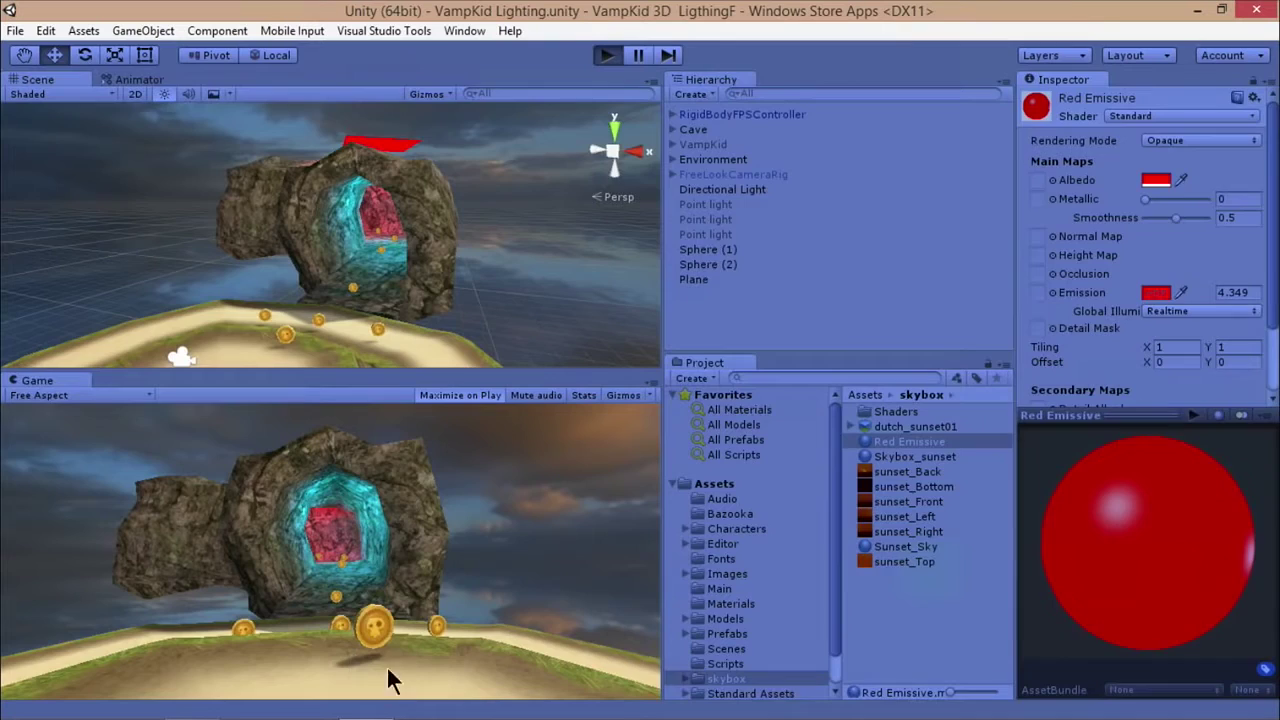
pyautogui.hotkey('shift', 'space')
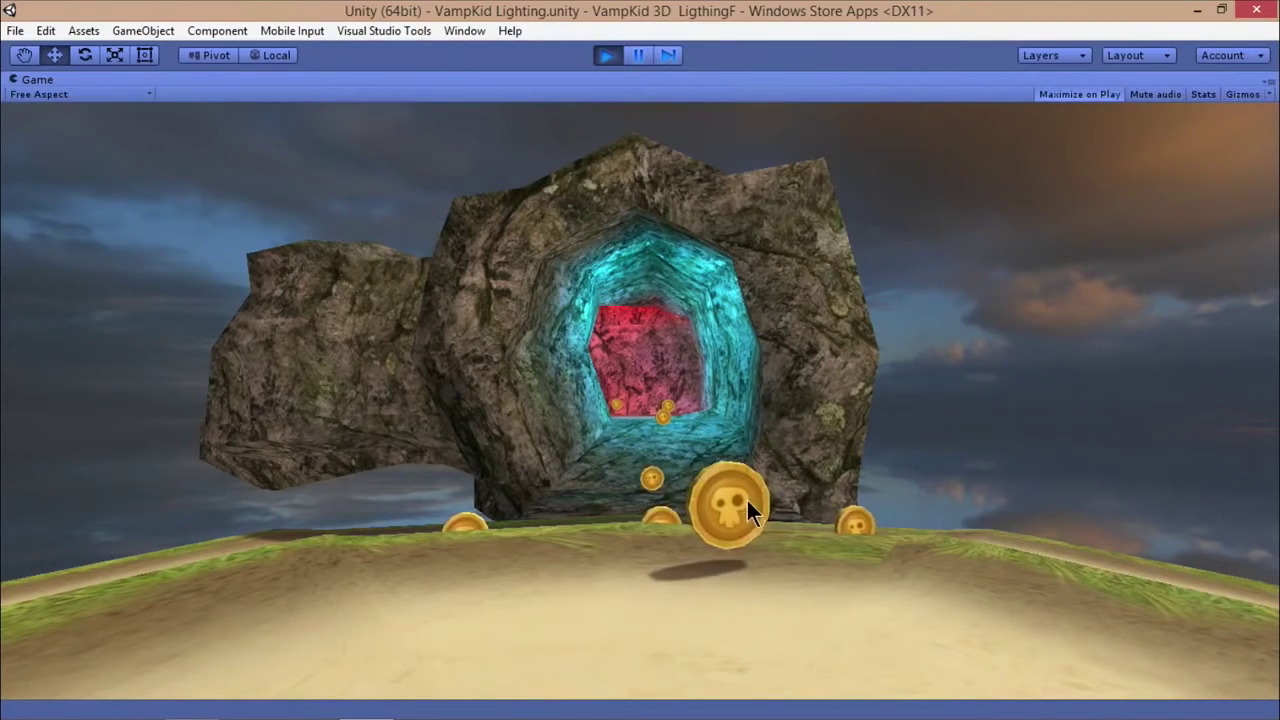
pyautogui.click(609, 56)
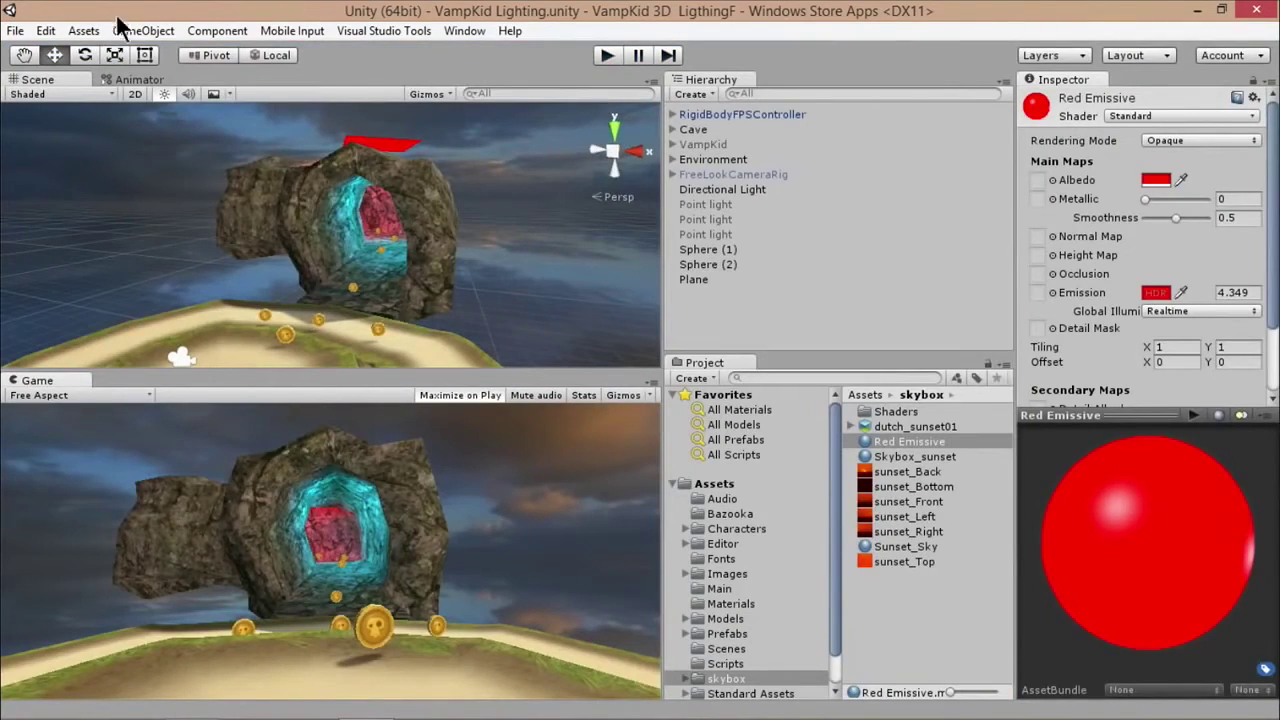
# - Add a reflection probe in front of the cave and inspect its reflections of the surroundings
pyautogui.click(126, 30)
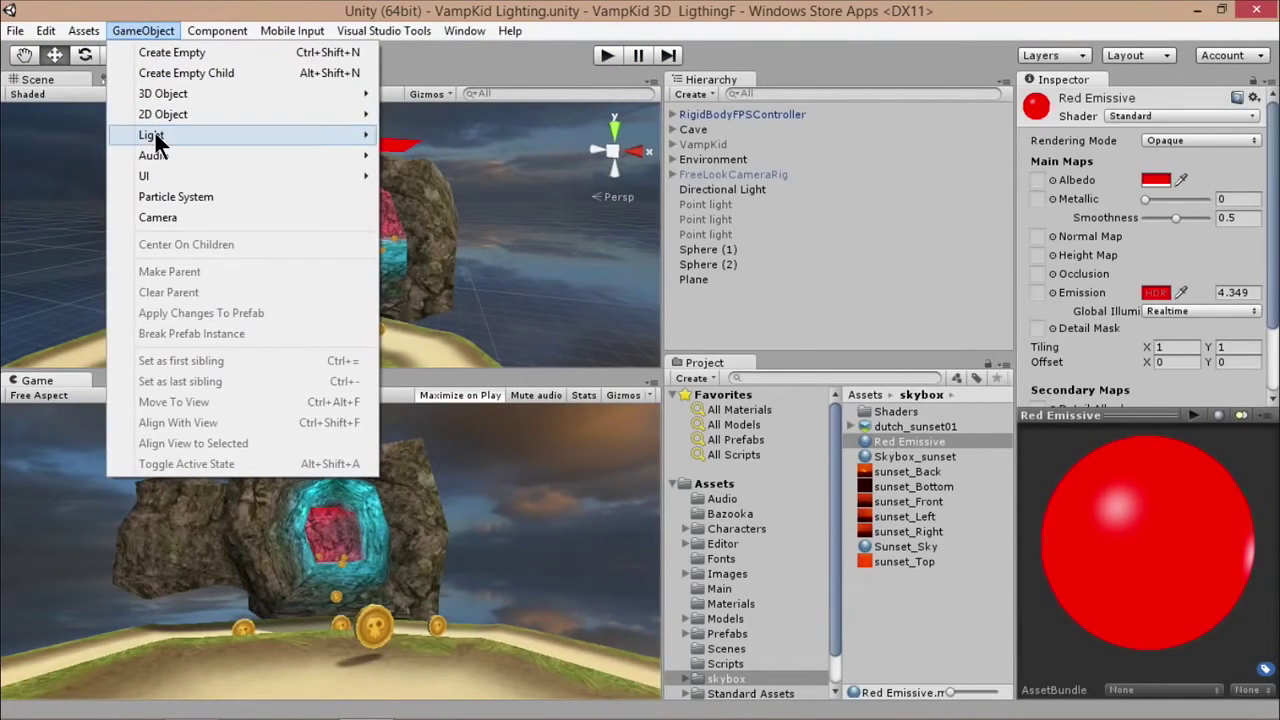
pyautogui.moveTo(157, 140)
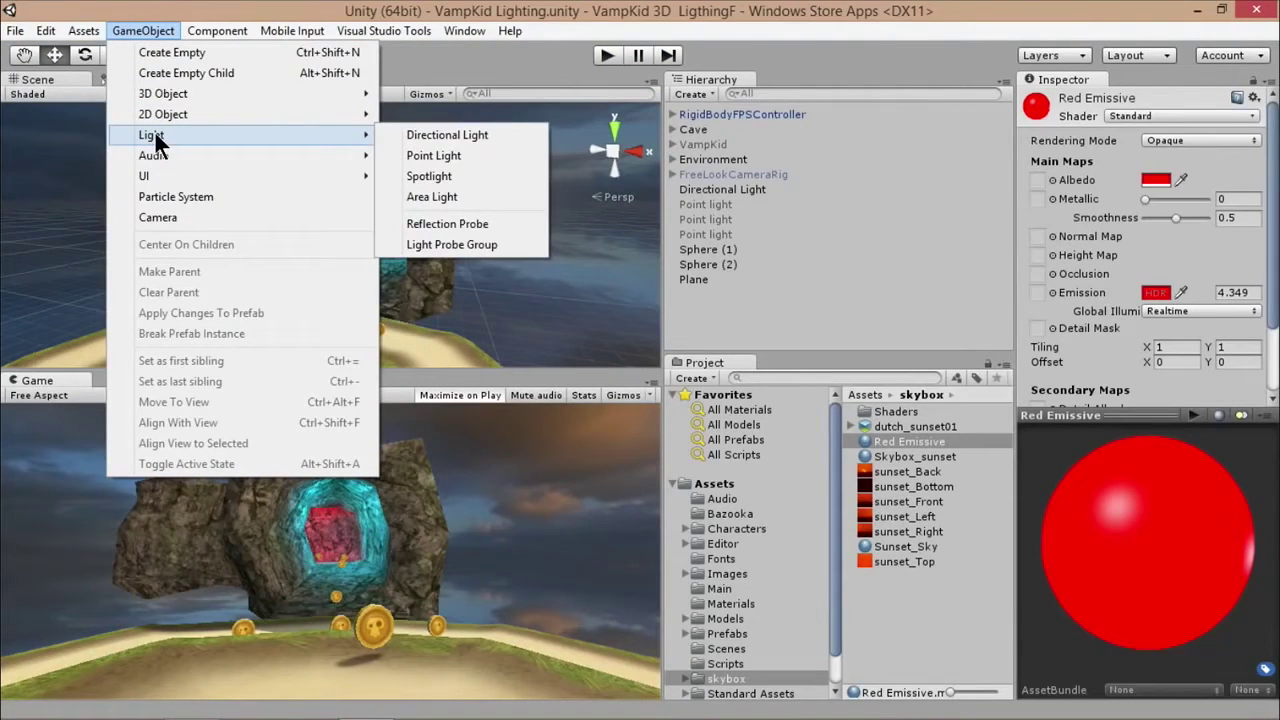
pyautogui.click(452, 222)
pyautogui.moveTo(410, 240); pyautogui.dragTo(228, 215)
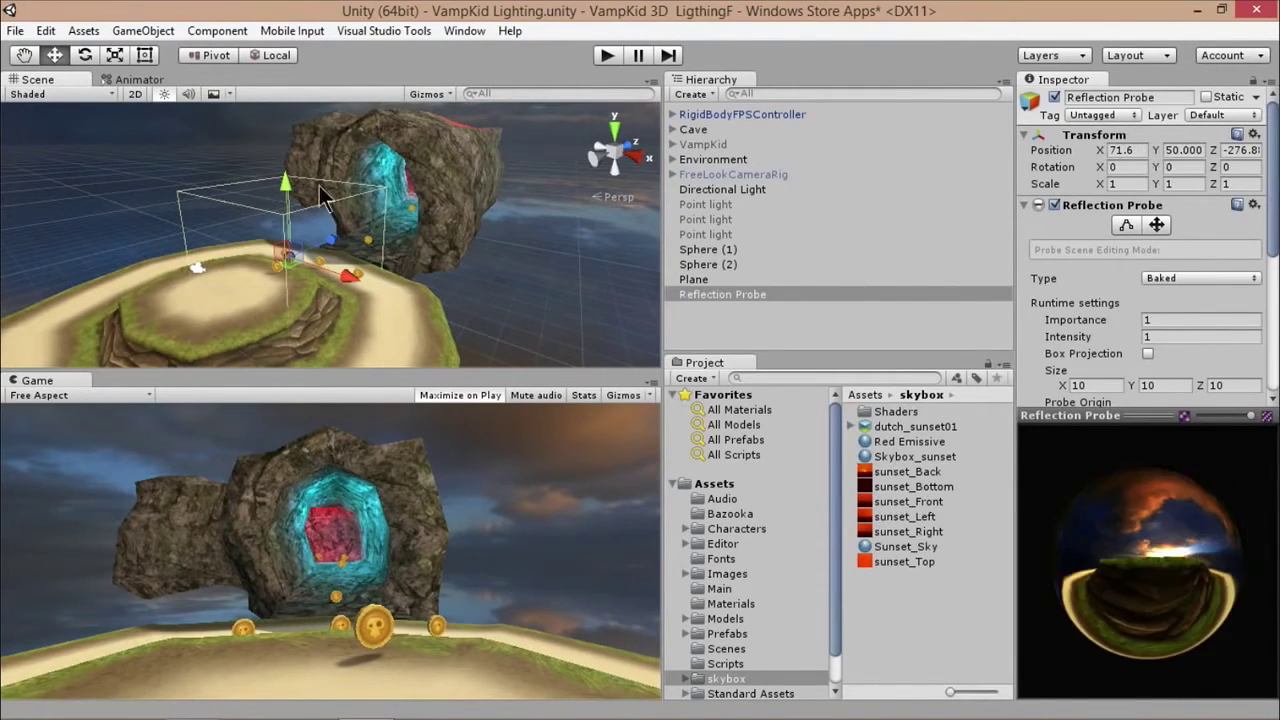
pyautogui.moveTo(1204, 512)
pyautogui.mouseDown()
pyautogui.moveTo(1071, 543)
pyautogui.moveTo(1192, 525)
pyautogui.mouseUp()
pyautogui.keyDown('alt'); pyautogui.moveTo(301, 253); pyautogui.dragTo(350, 215); pyautogui.keyUp('alt')
pyautogui.scroll(3, 353, 218)
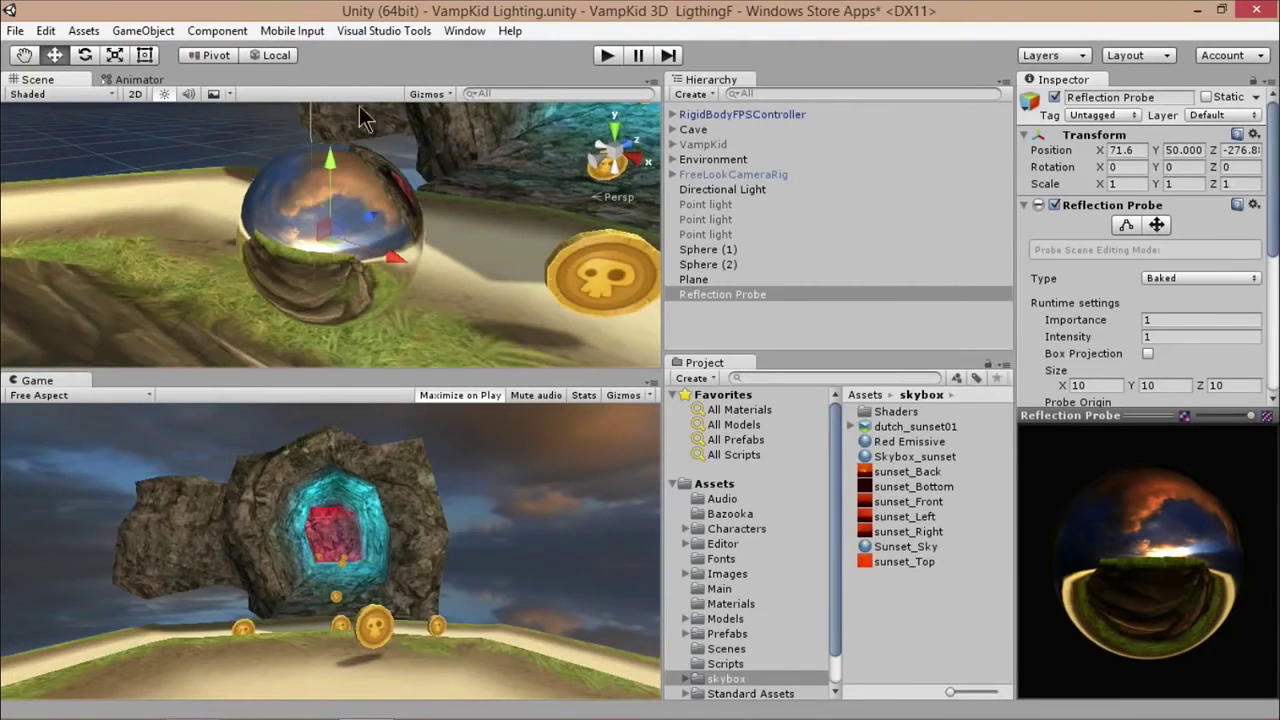
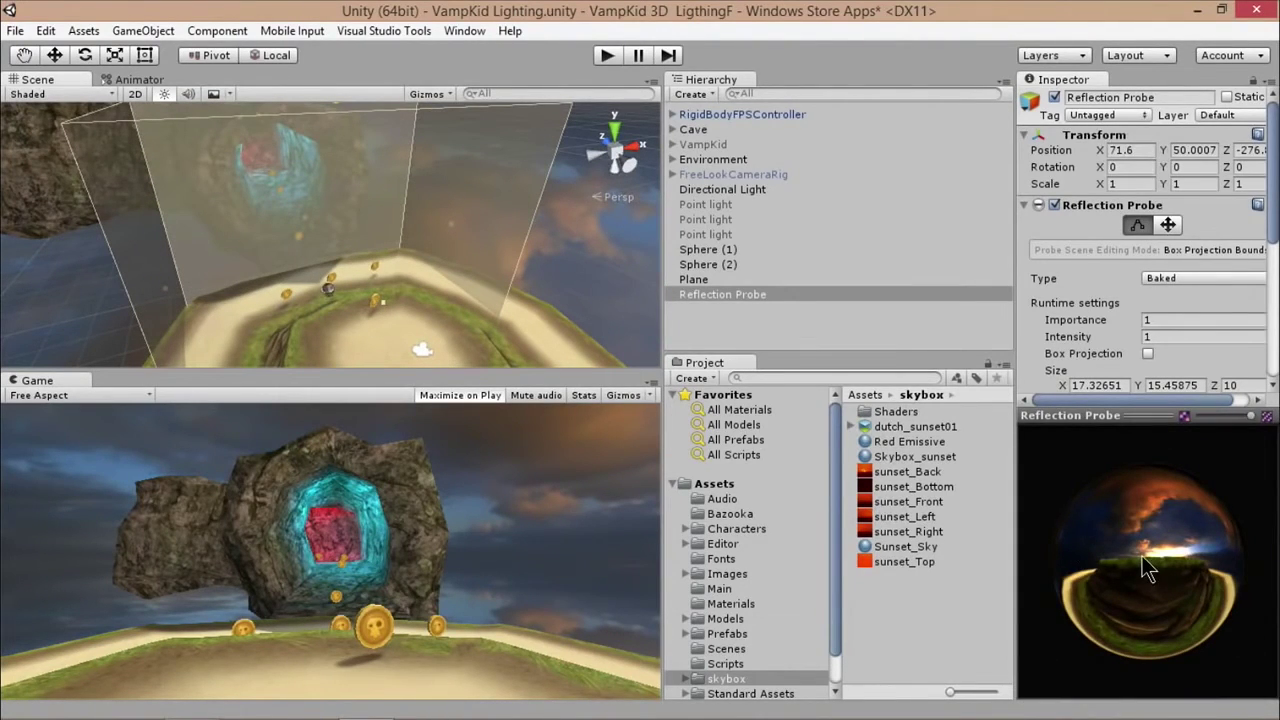
# - Enlarge the reflection probe's box bounds along Z to about 23.04 so that they reach over the cave entrance
pyautogui.scroll(-3, 467, 271)
pyautogui.keyDown('alt'); pyautogui.moveTo(465, 270); pyautogui.dragTo(60, 214); pyautogui.keyUp('alt')
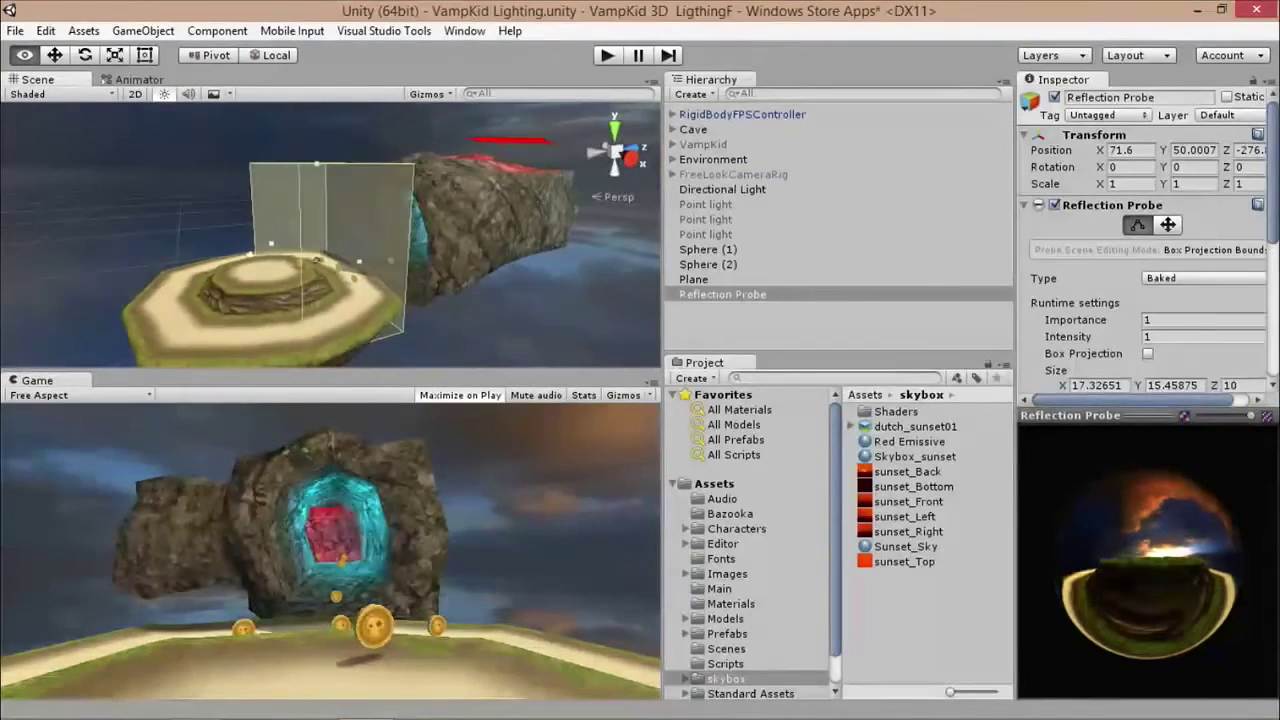
pyautogui.moveTo(270, 245); pyautogui.dragTo(470, 285)
pyautogui.click(404, 277)
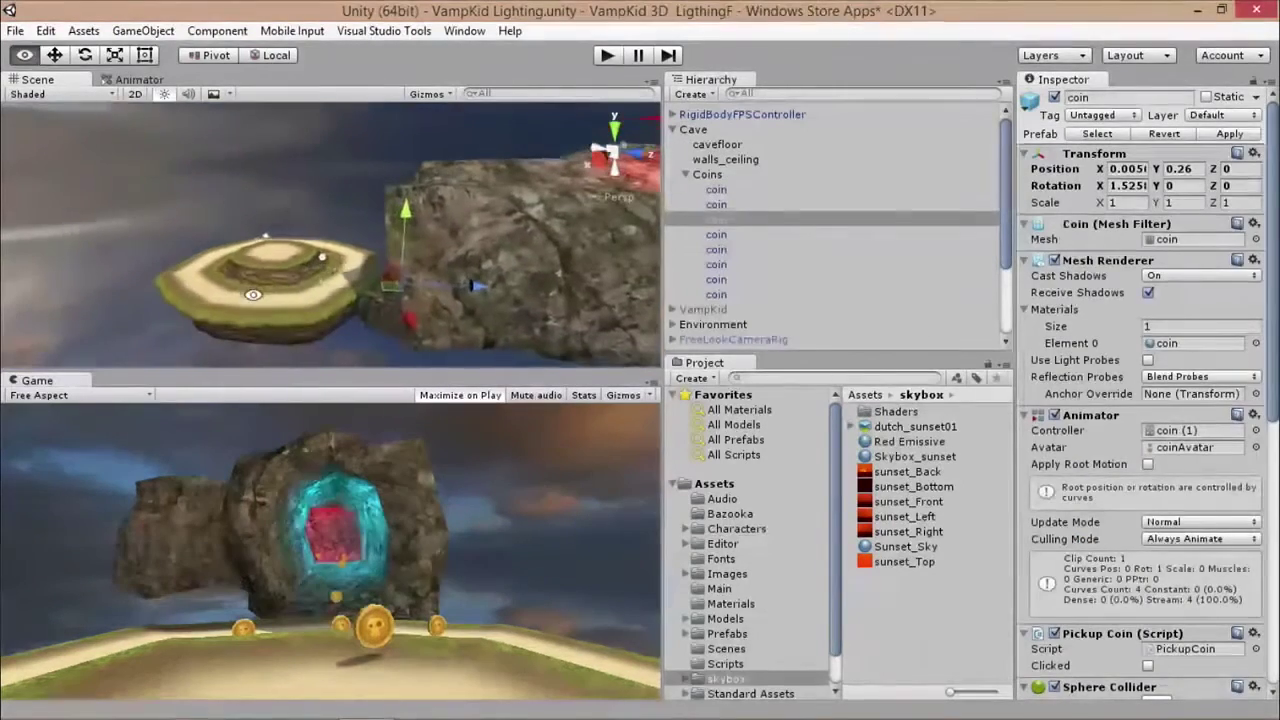
pyautogui.click(323, 256)
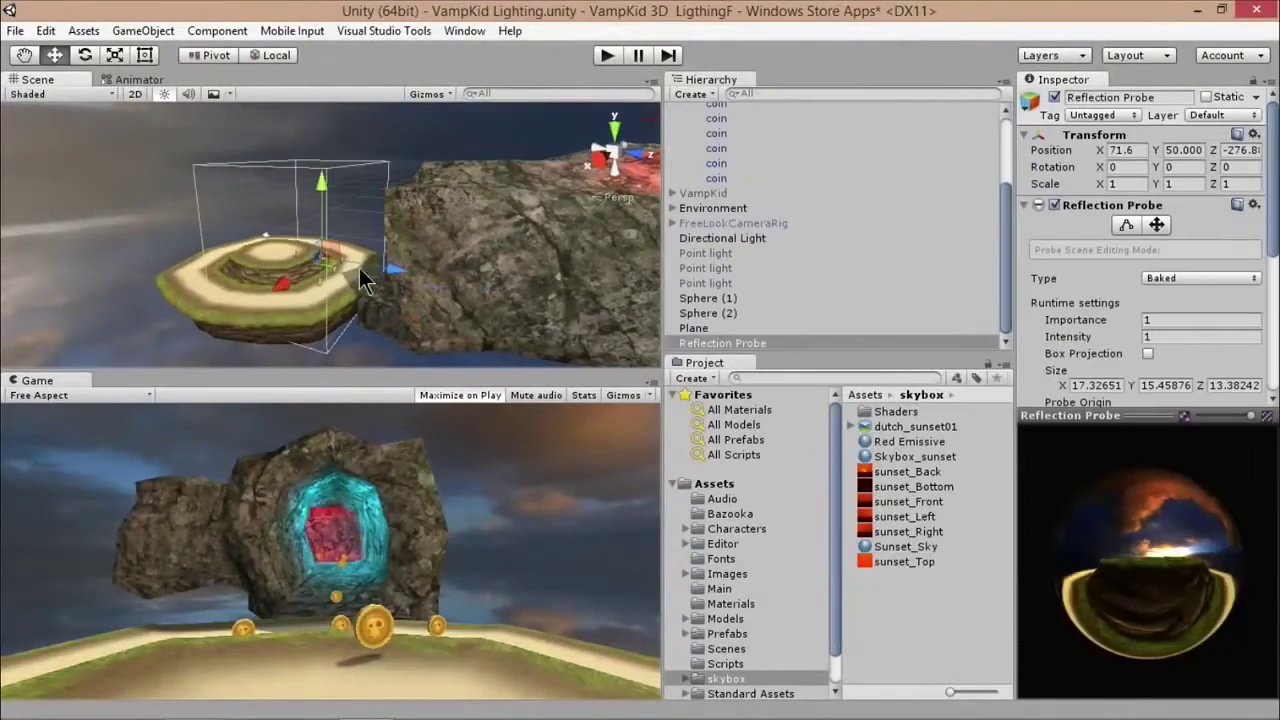
pyautogui.click(1126, 224)
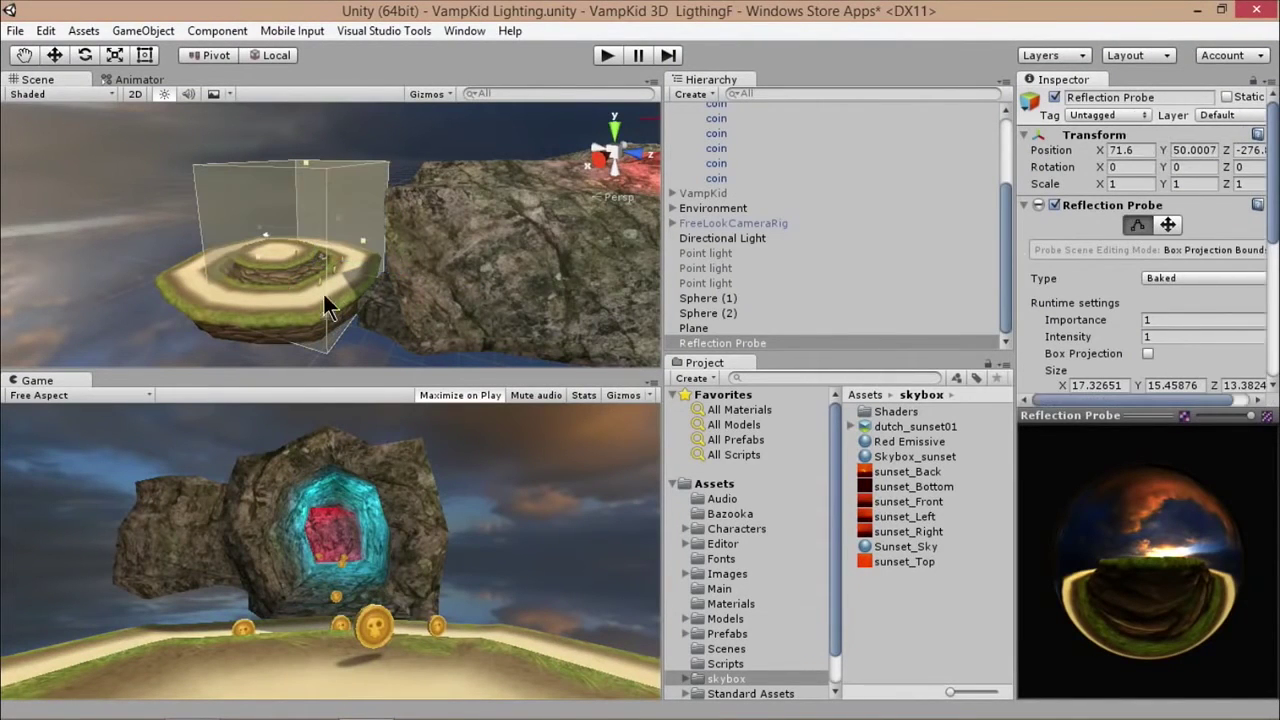
pyautogui.moveTo(364, 241); pyautogui.dragTo(423, 296)
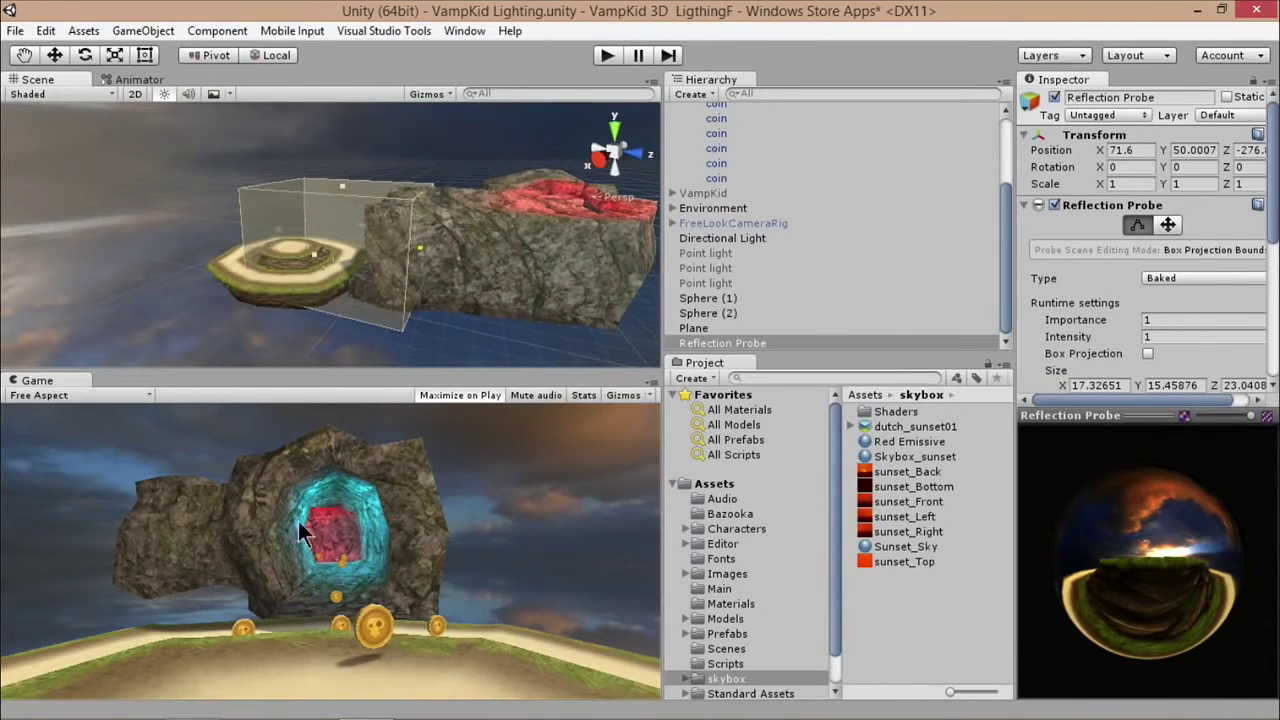
# - Set the coin material's metallic to 1 and smoothness to 0.68, and run the game to check the coins
pyautogui.keyDown('alt'); pyautogui.moveTo(292, 218); pyautogui.dragTo(371, 292); pyautogui.keyUp('alt')
pyautogui.scroll(5, 355, 269)
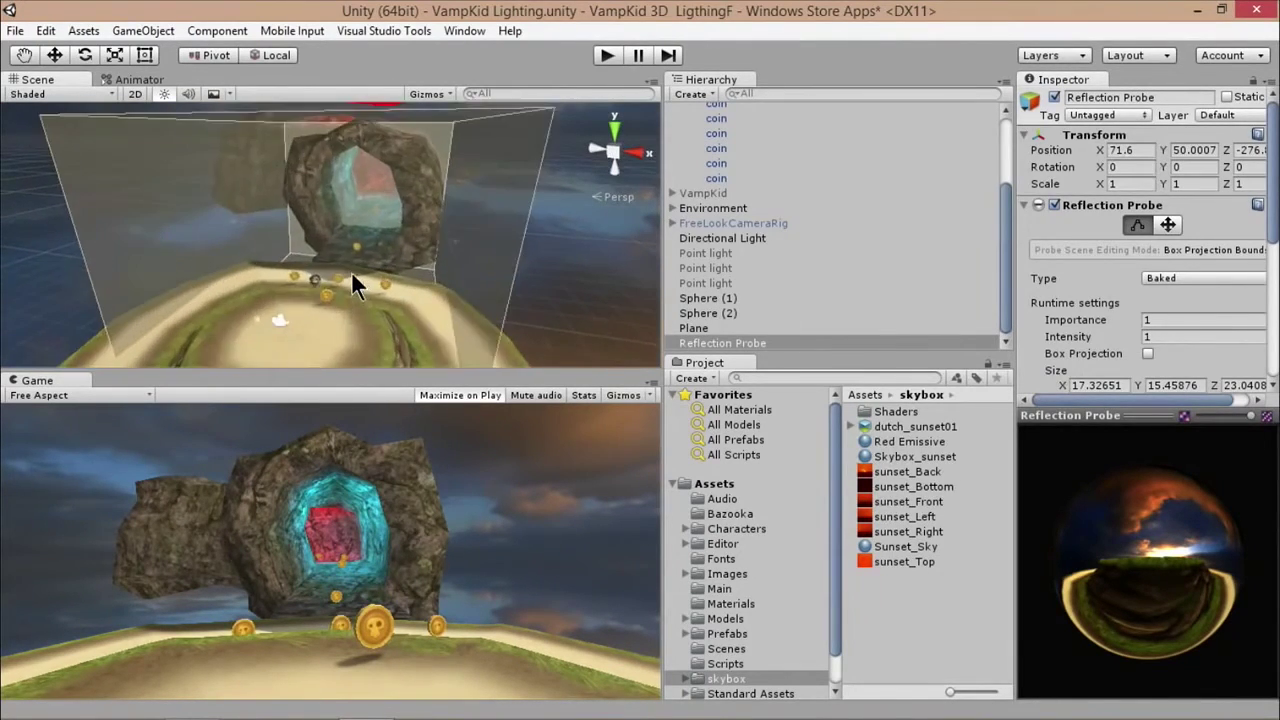
pyautogui.click(339, 274)
pyautogui.press('f')
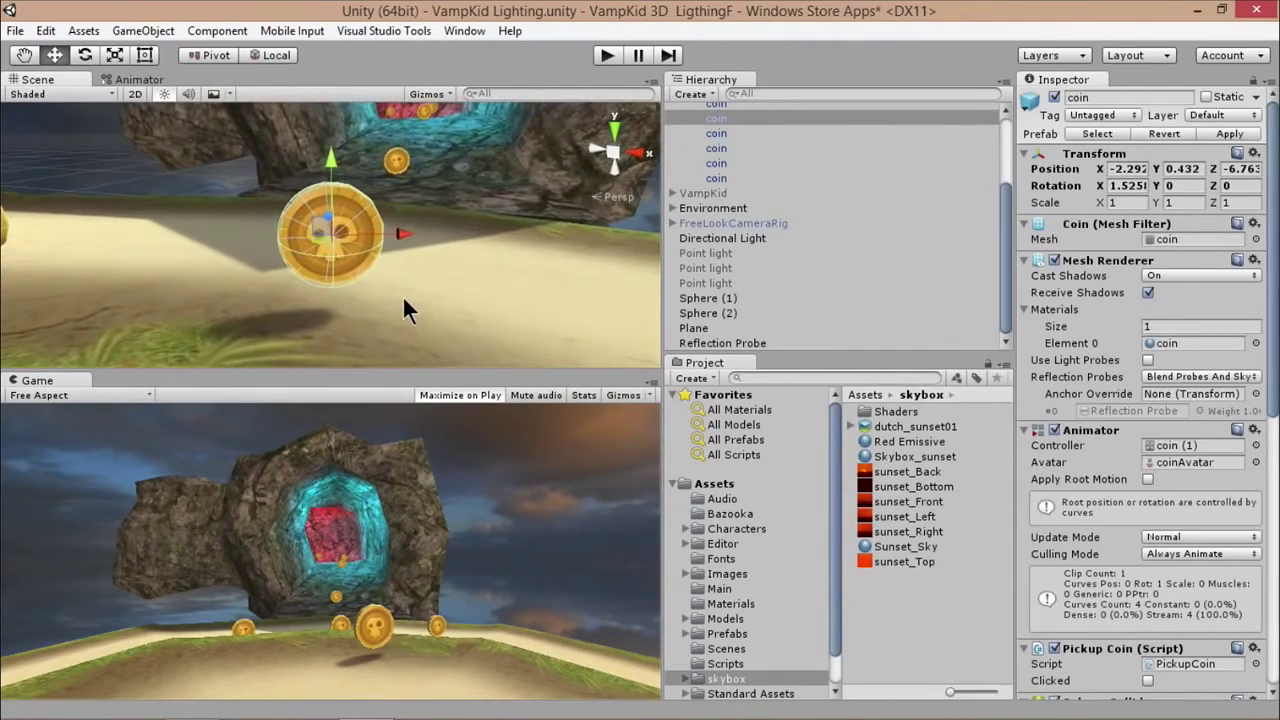
pyautogui.scroll(-10, 1272, 322)
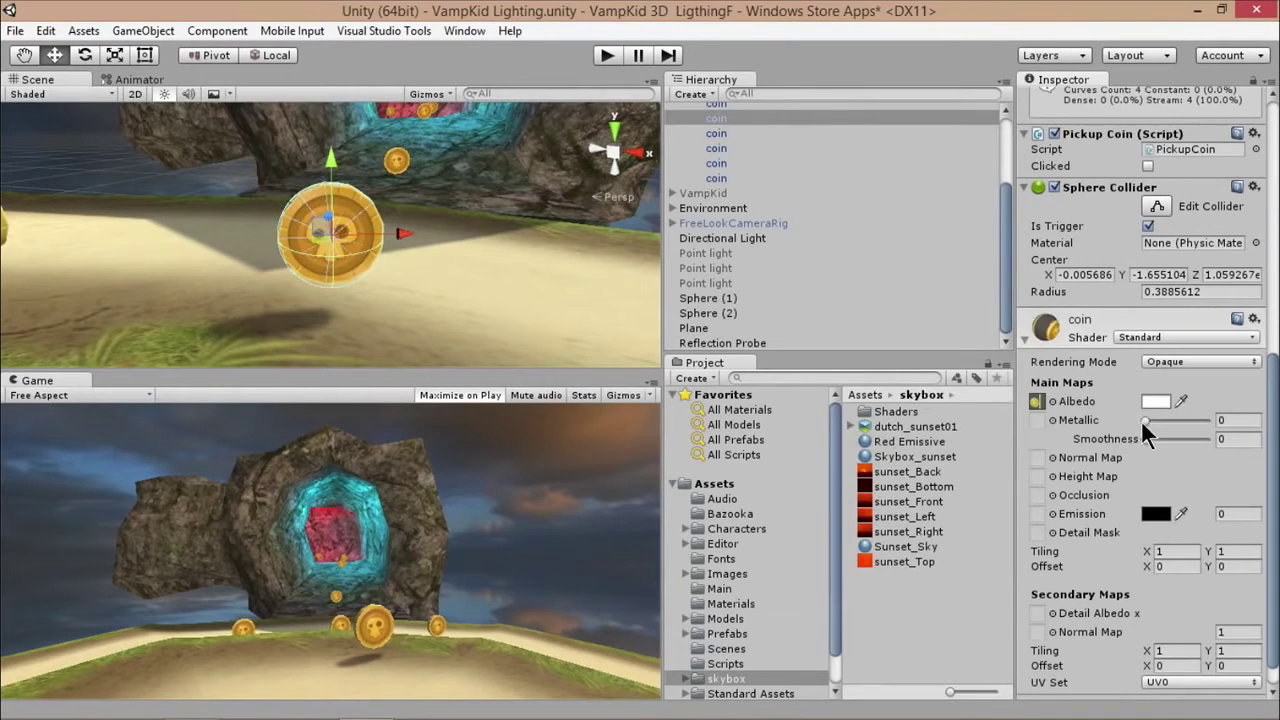
pyautogui.moveTo(1143, 422); pyautogui.dragTo(1245, 427)
pyautogui.moveTo(1145, 440)
pyautogui.mouseDown()
pyautogui.moveTo(1192, 440)
pyautogui.moveTo(1165, 443)
pyautogui.moveTo(1188, 450)
pyautogui.mouseUp()
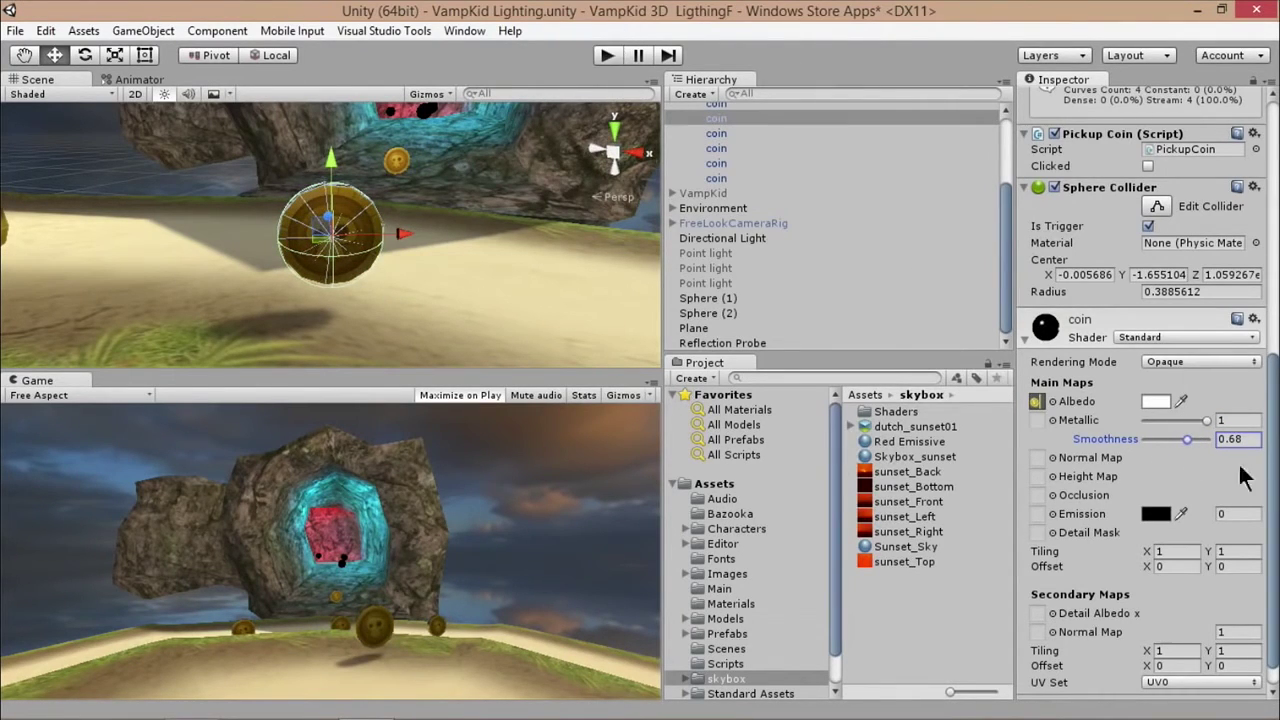
pyautogui.click(610, 58)
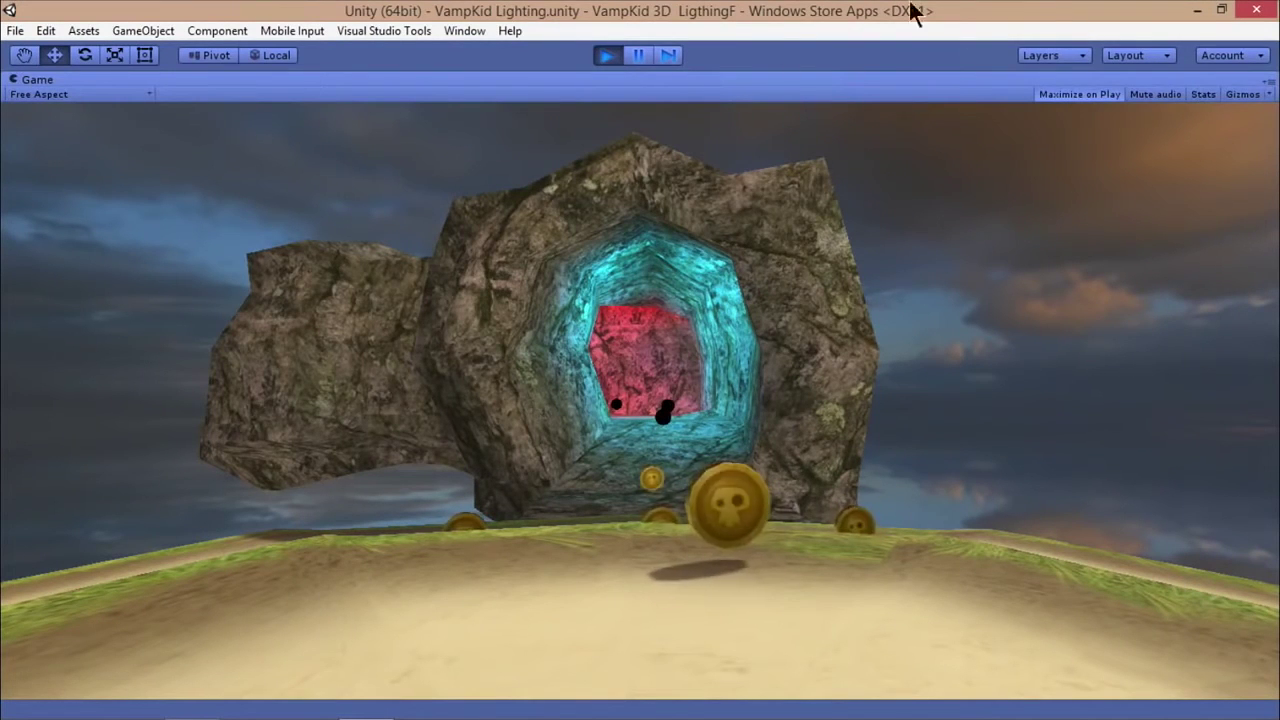
# - Inspect the reflection probe's bounds around the island and cave entrance, and run the game to check the coins inside the cave
pyautogui.click(604, 56)
pyautogui.keyDown('alt'); pyautogui.moveTo(425, 262); pyautogui.dragTo(430, 230); pyautogui.keyUp('alt')
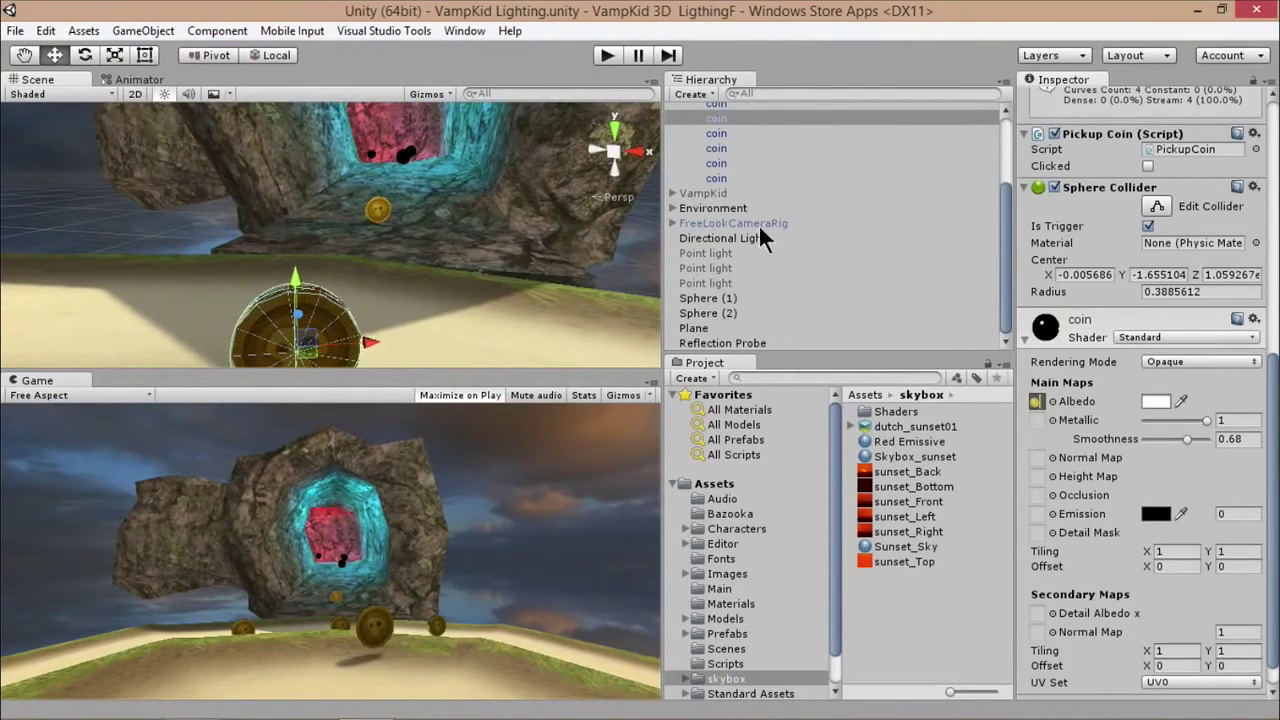
pyautogui.click(733, 343)
pyautogui.scroll(3, 401, 162)
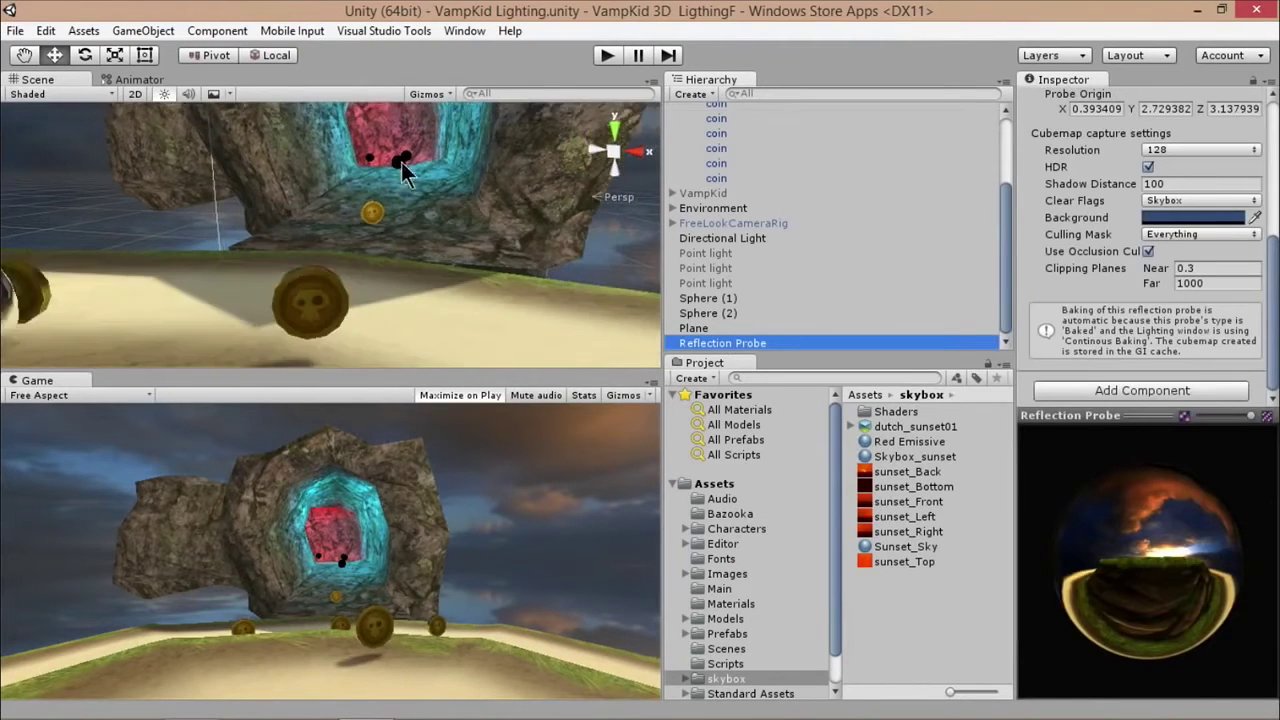
pyautogui.keyDown('alt'); pyautogui.moveTo(414, 195); pyautogui.dragTo(232, 325); pyautogui.keyUp('alt')
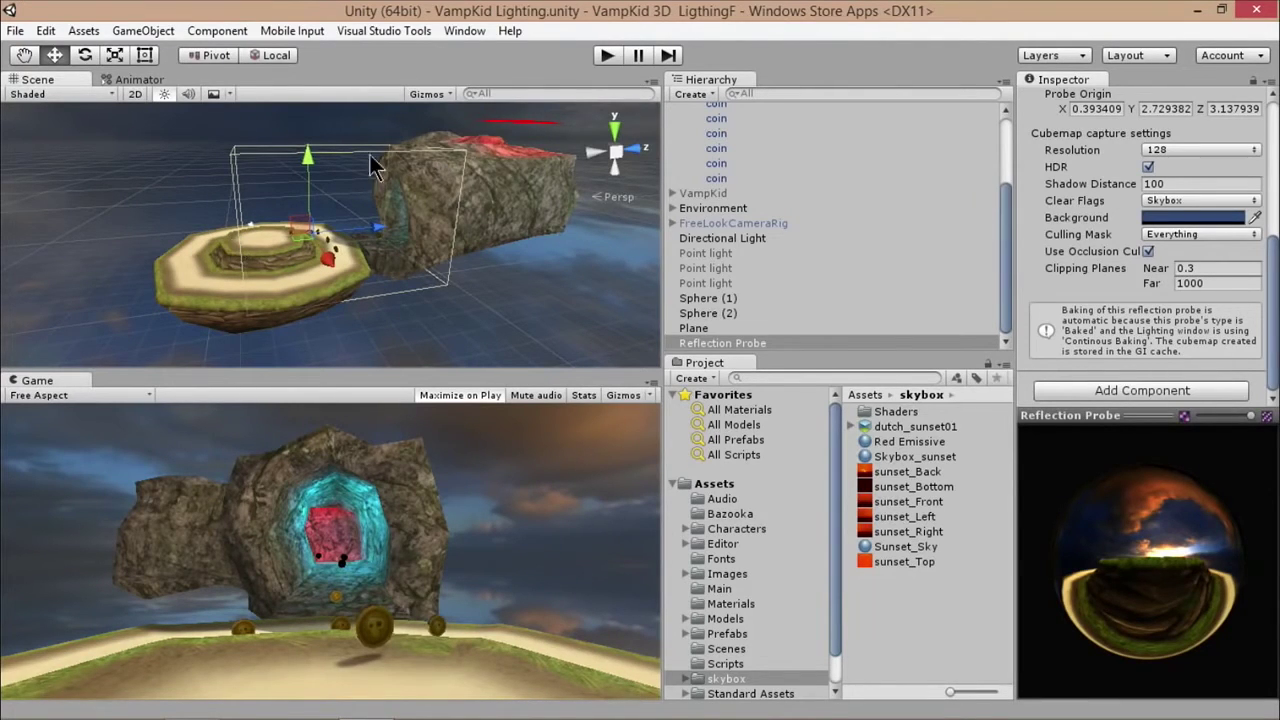
pyautogui.click(610, 56)
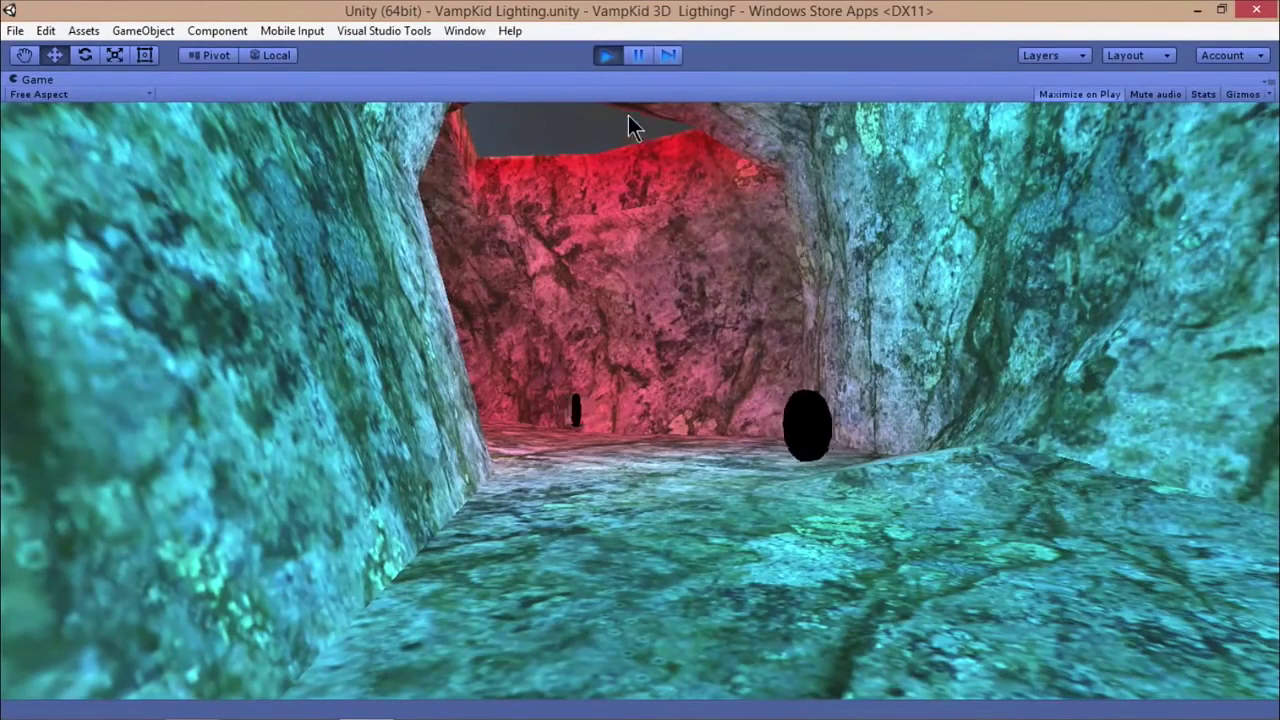
pyautogui.click(607, 55)
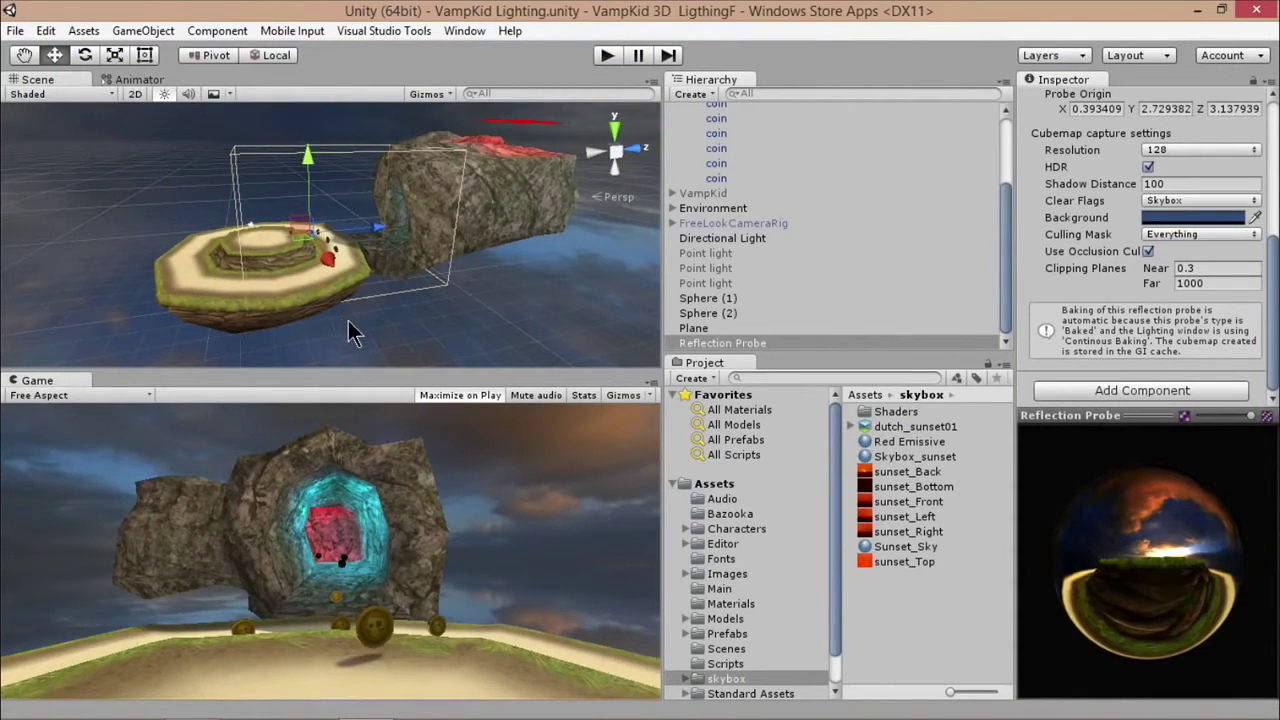
# - Duplicate the reflection probe, move the copy along Z to about -257.1 into the cave, and compare both probes' bounds
pyautogui.hotkey('ctrl', 'd')
pyautogui.moveTo(386, 228); pyautogui.dragTo(524, 214)
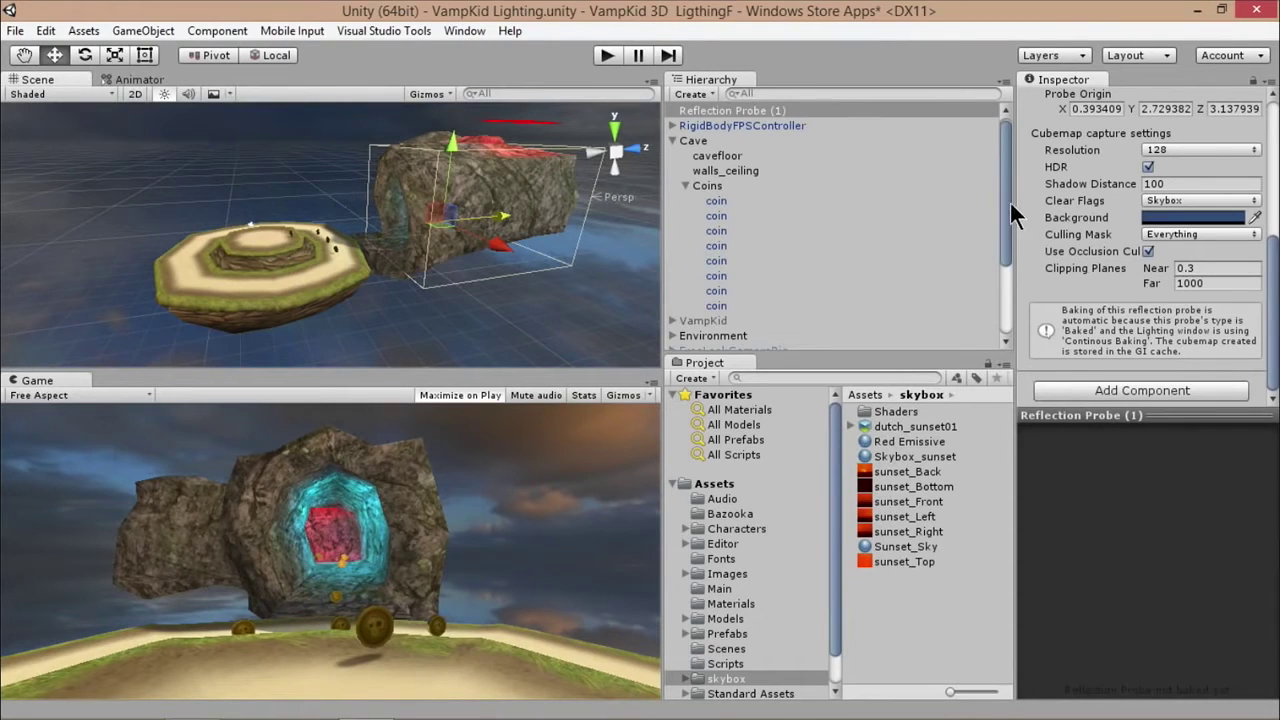
pyautogui.moveTo(1010, 203); pyautogui.dragTo(996, 270)
pyautogui.click(757, 343)
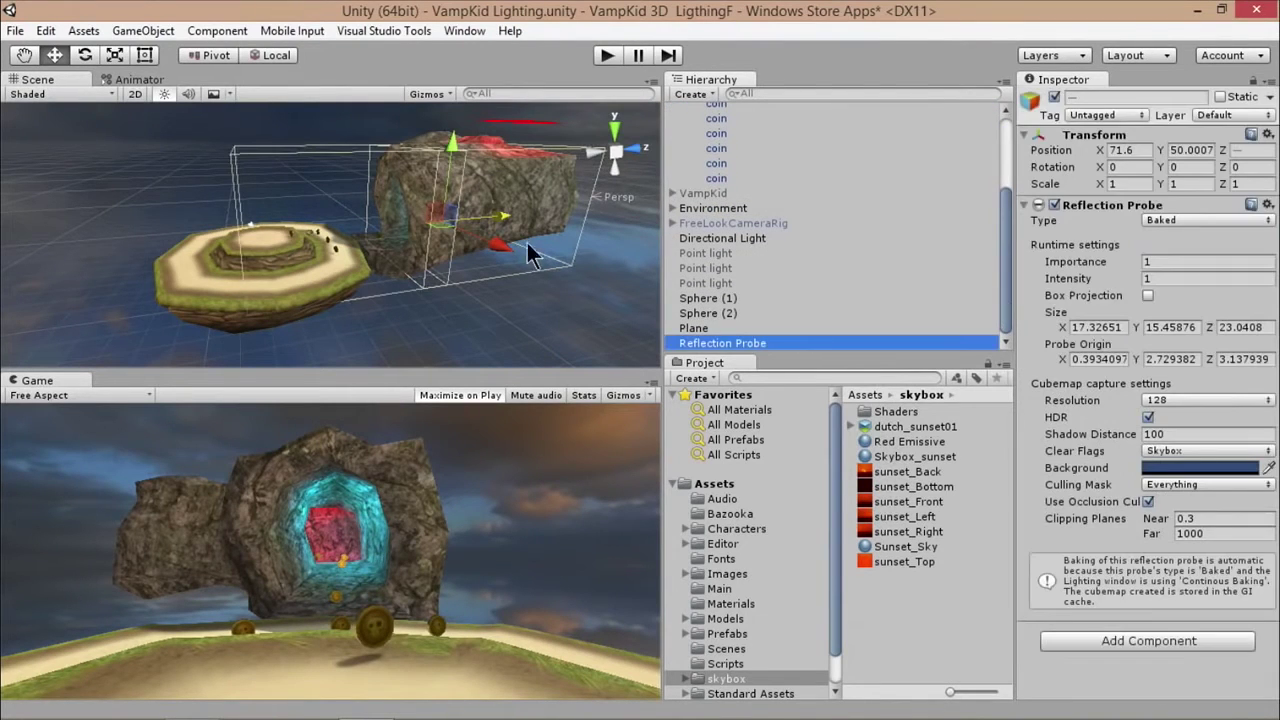
pyautogui.keyDown('alt'); pyautogui.moveTo(551, 270); pyautogui.dragTo(412, 228); pyautogui.keyUp('alt')
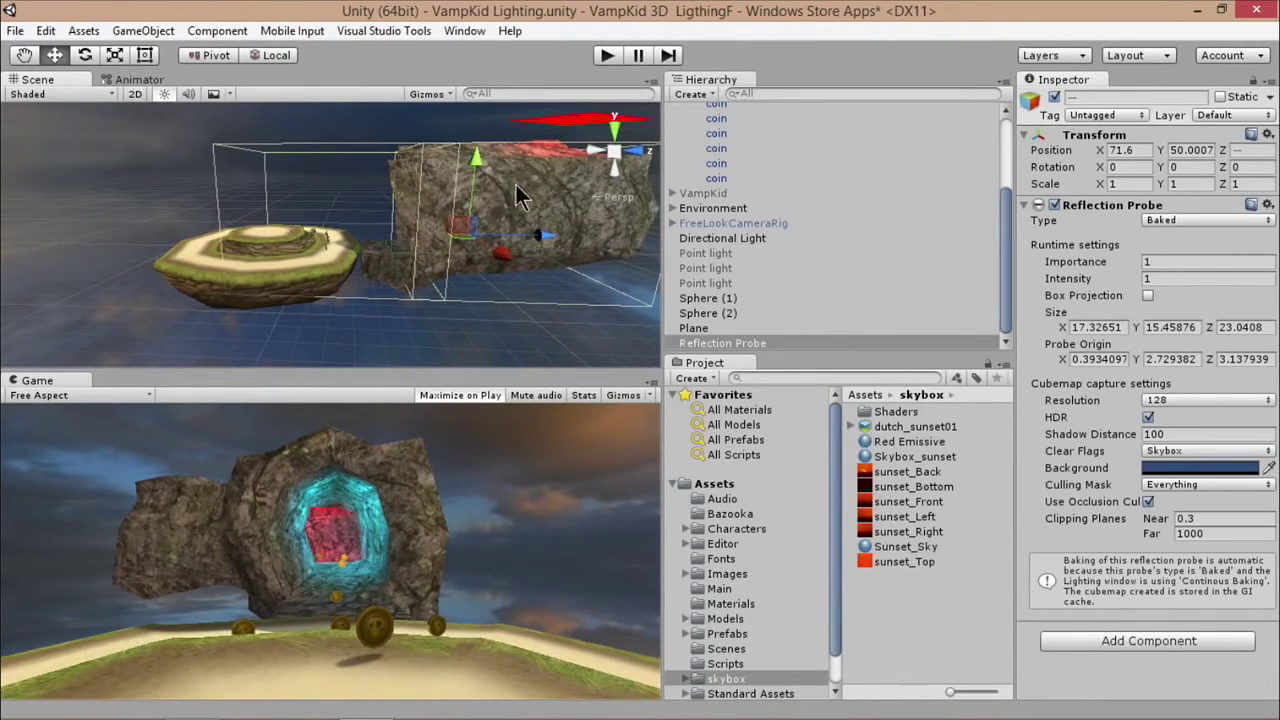
# - Review the reflection probe blending options of a coin's Mesh Renderer, and run the game to check the coins' reflections
pyautogui.click(727, 148)
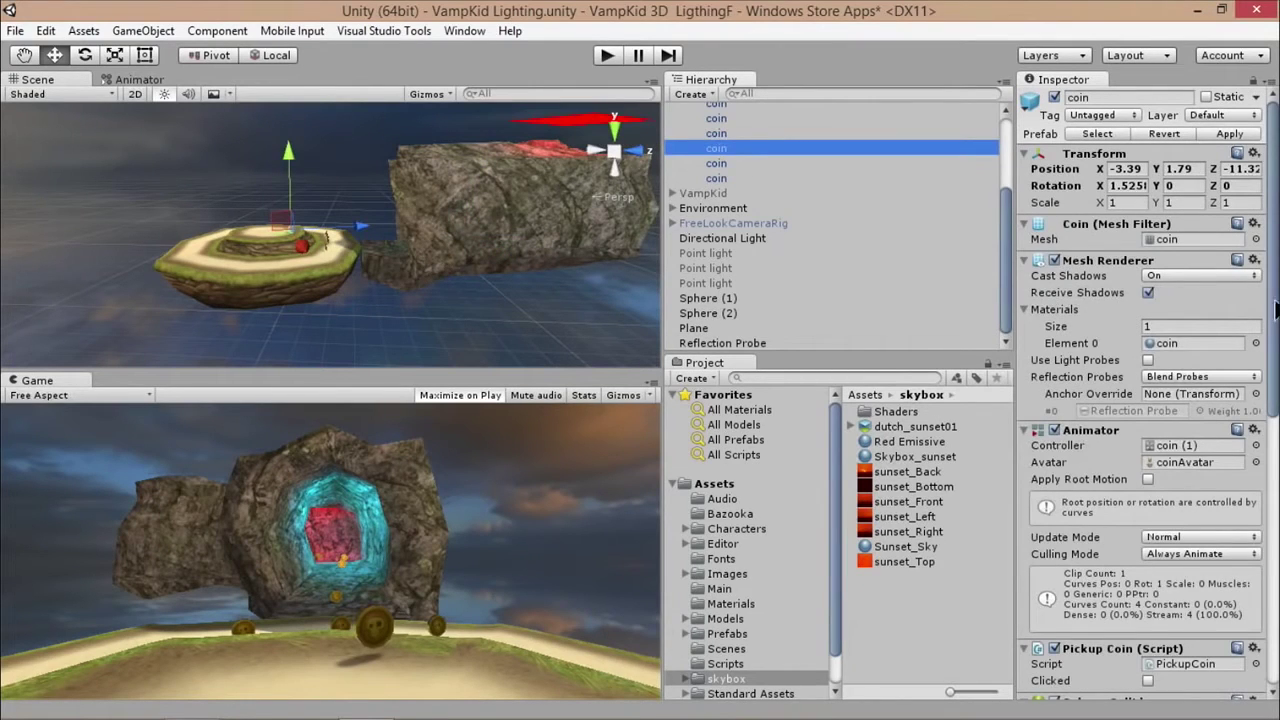
pyautogui.click(1170, 378)
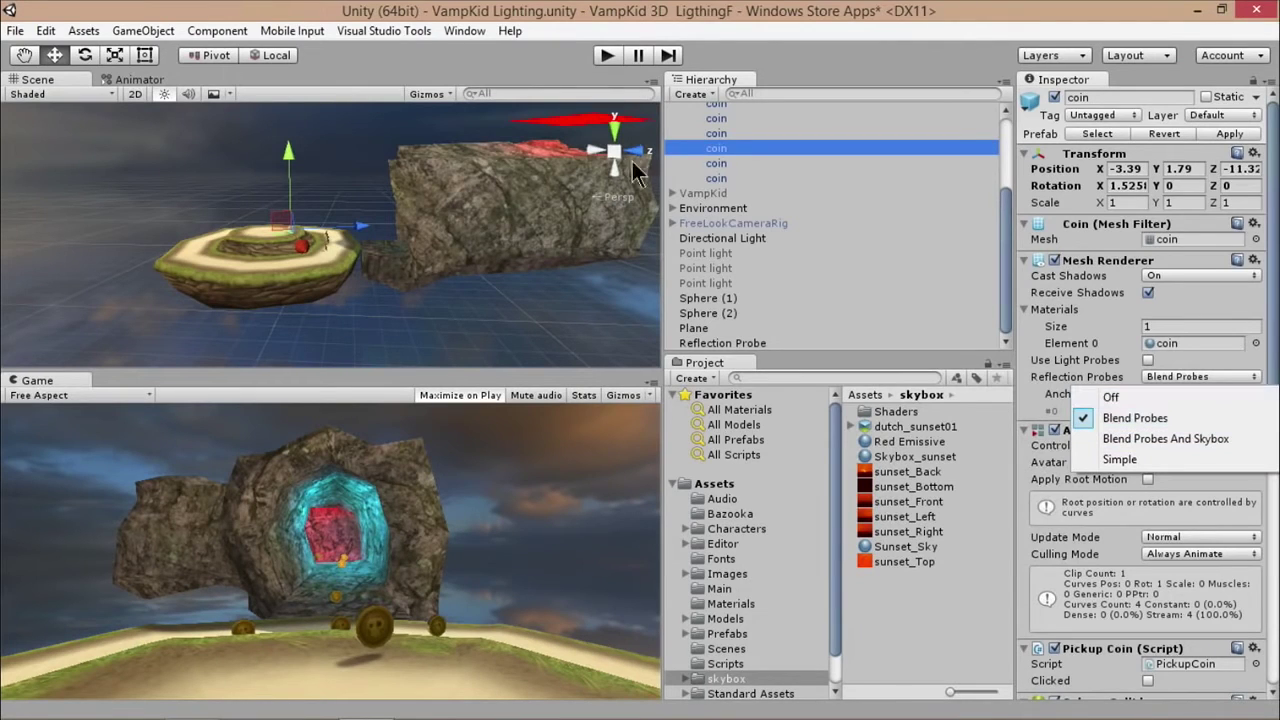
pyautogui.click(869, 13)
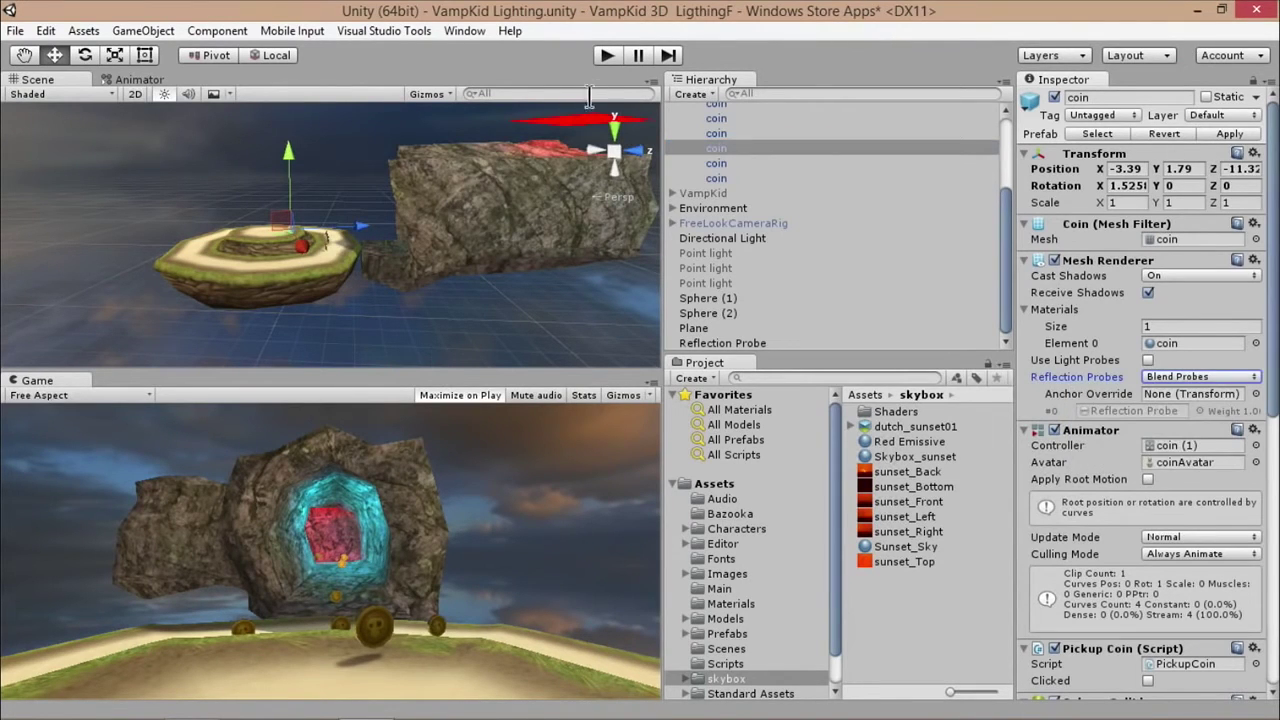
pyautogui.click(607, 57)
pyautogui.hotkey('shift', 'space')
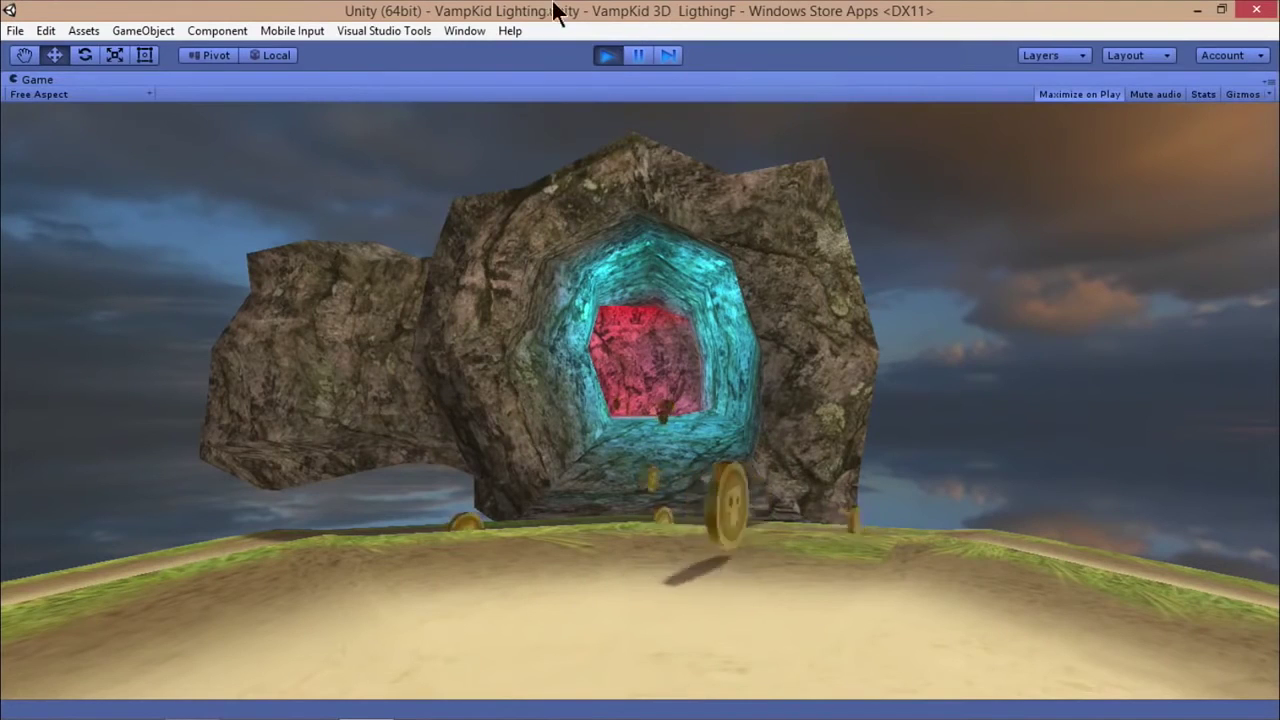
pyautogui.click(606, 55)
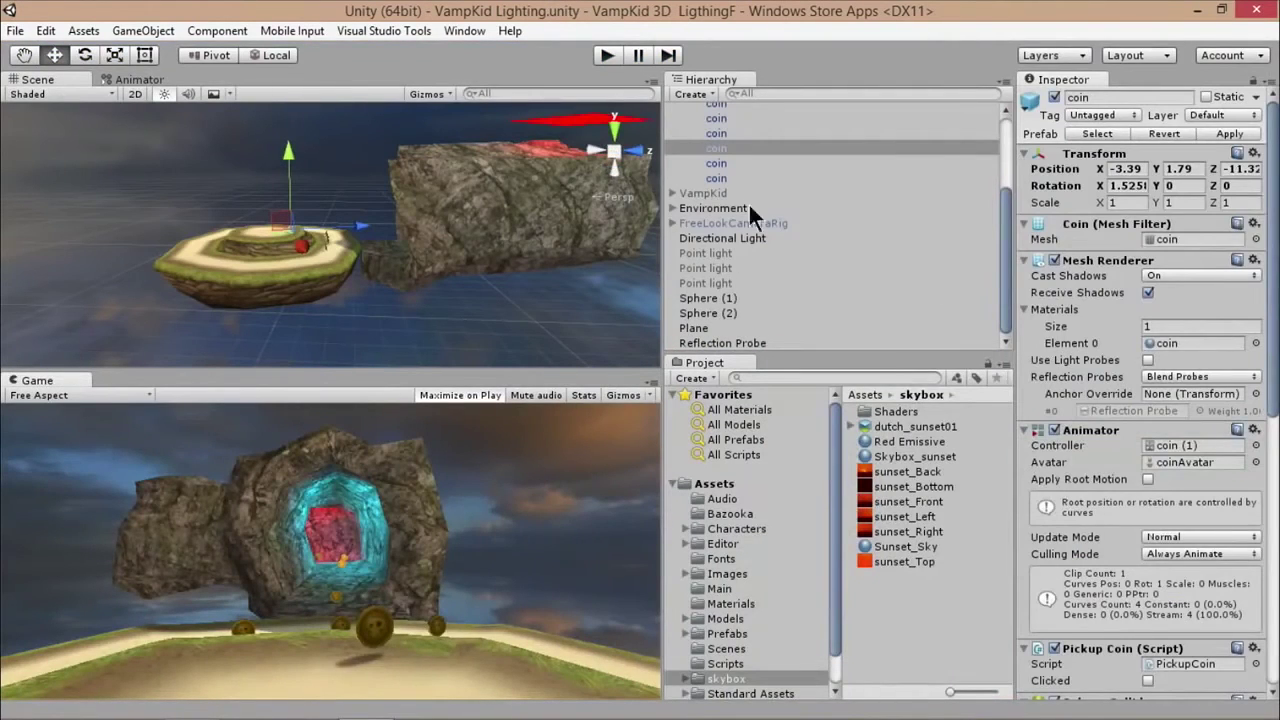
# - Activate the Bazooka1 object under the MainCamera of RigidBodyFPSController
pyautogui.moveTo(1005, 290); pyautogui.dragTo(990, 205)
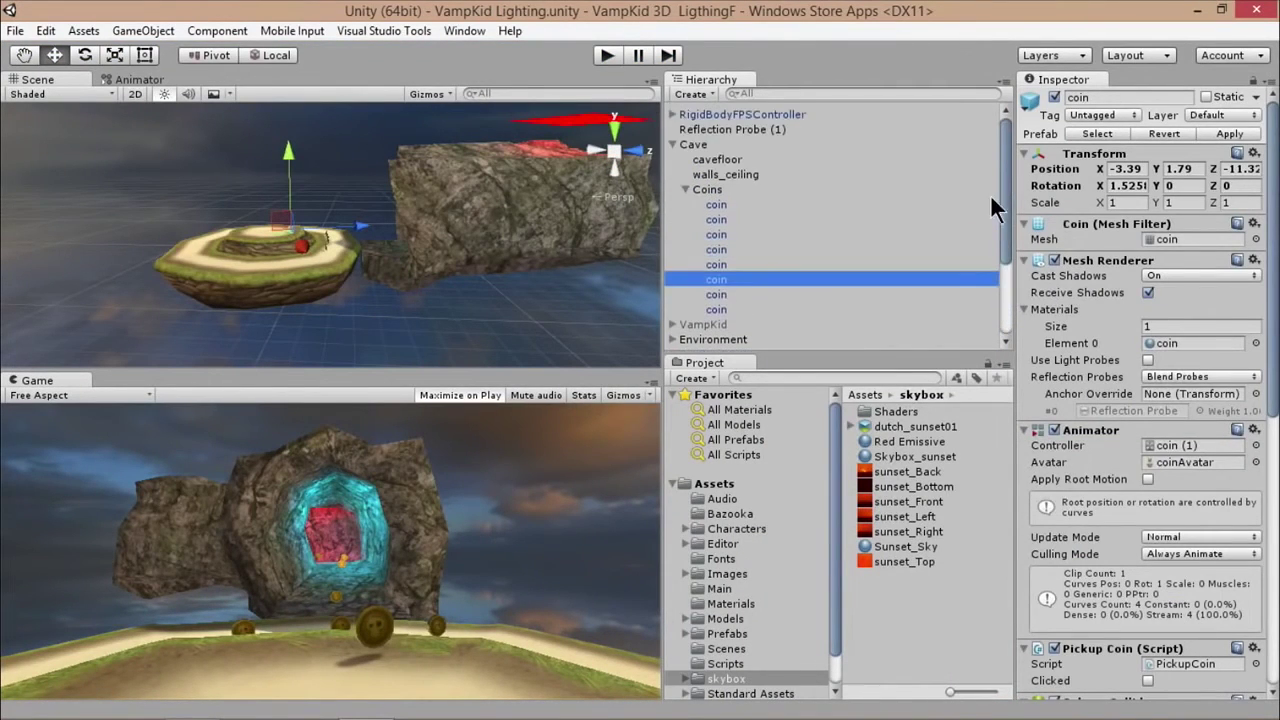
pyautogui.click(673, 144)
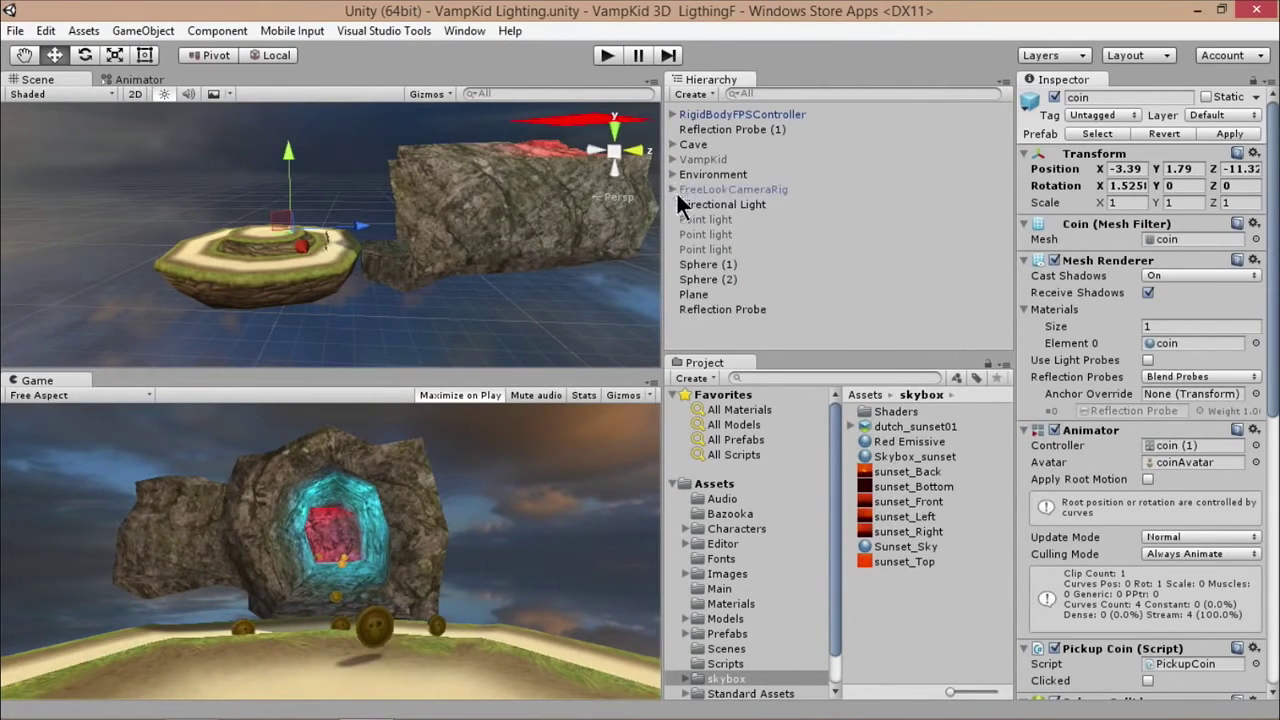
pyautogui.click(674, 114)
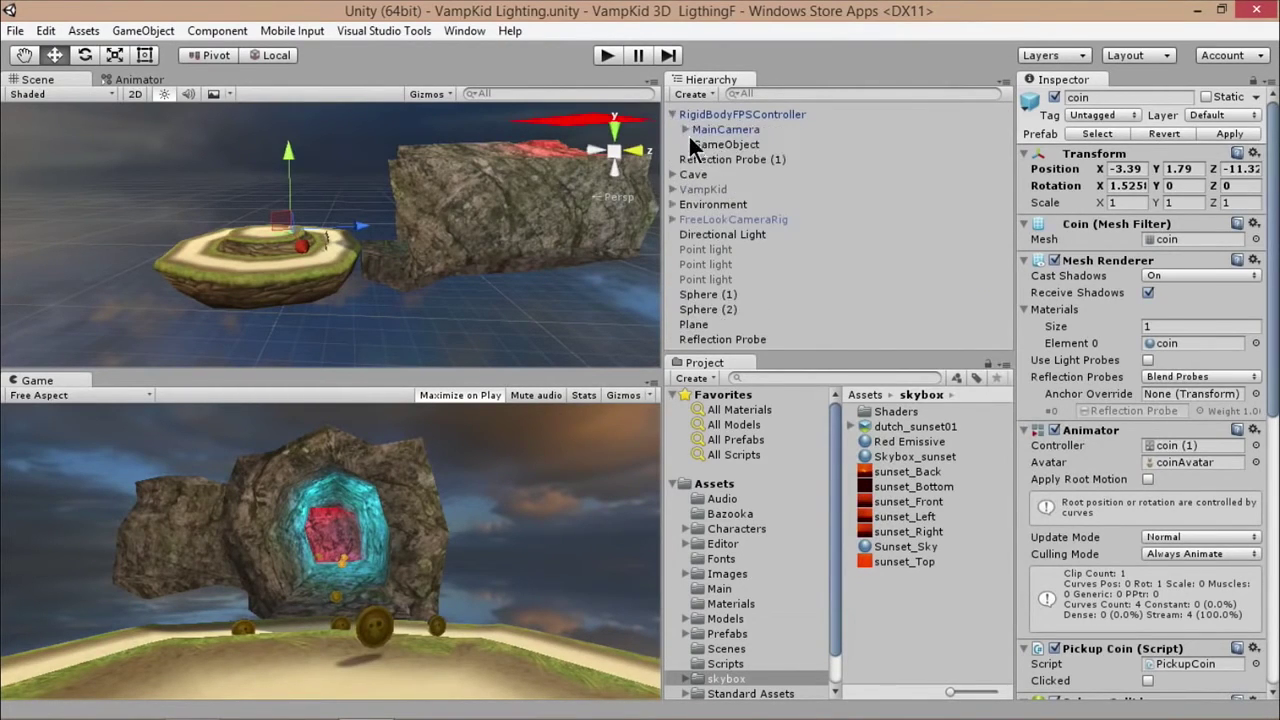
pyautogui.click(685, 127)
pyautogui.click(715, 141)
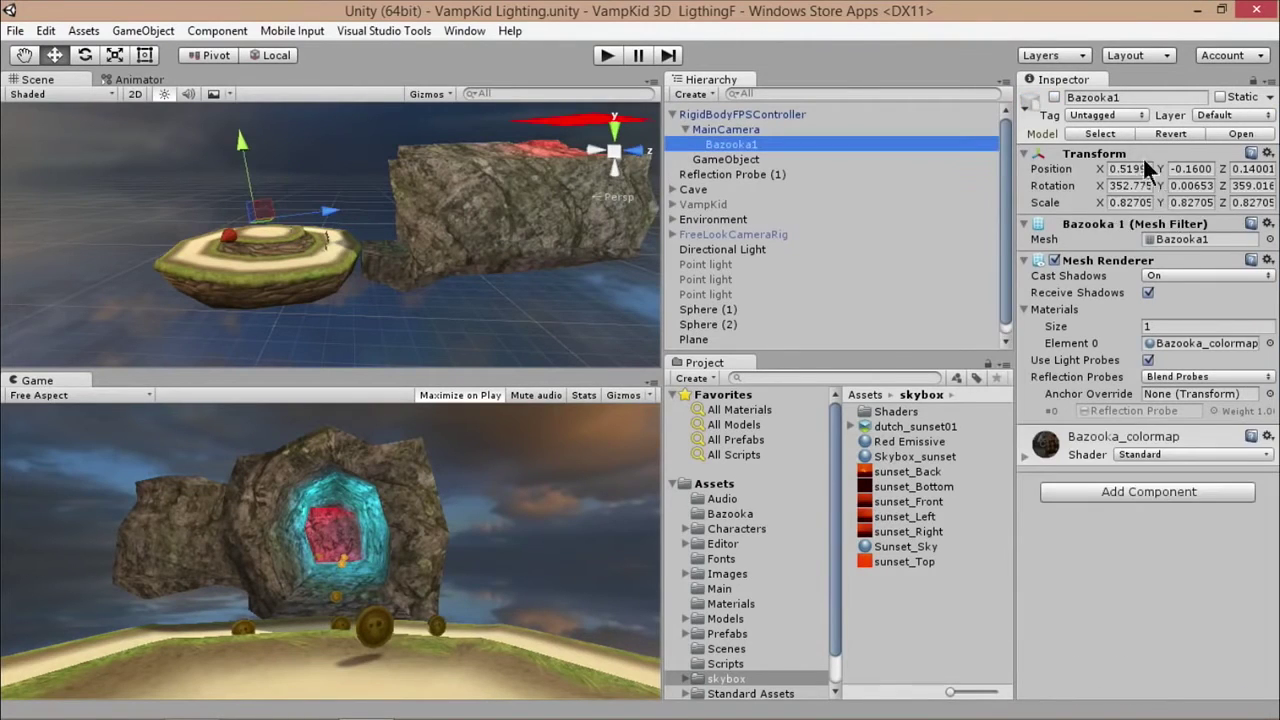
pyautogui.click(1054, 97)
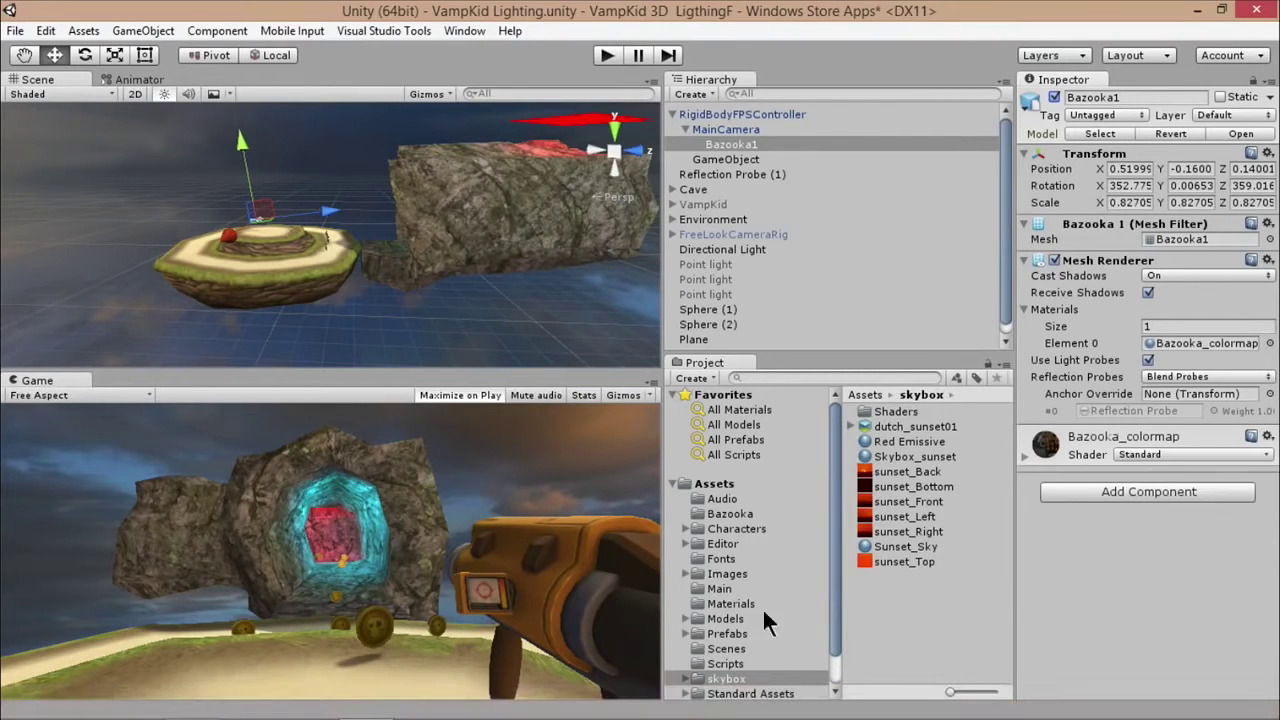
# - Run the game and walk into the cave with the bazooka to check its look, and stop the game
pyautogui.click(606, 55)
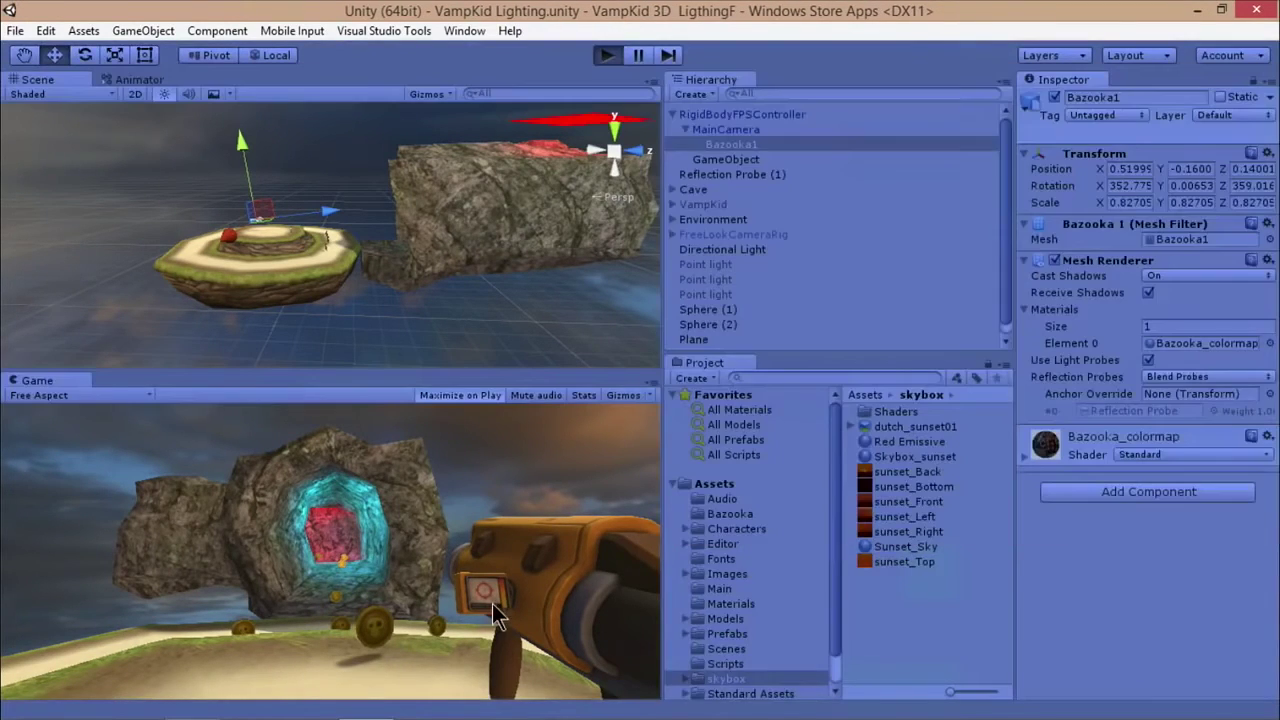
pyautogui.press('w')
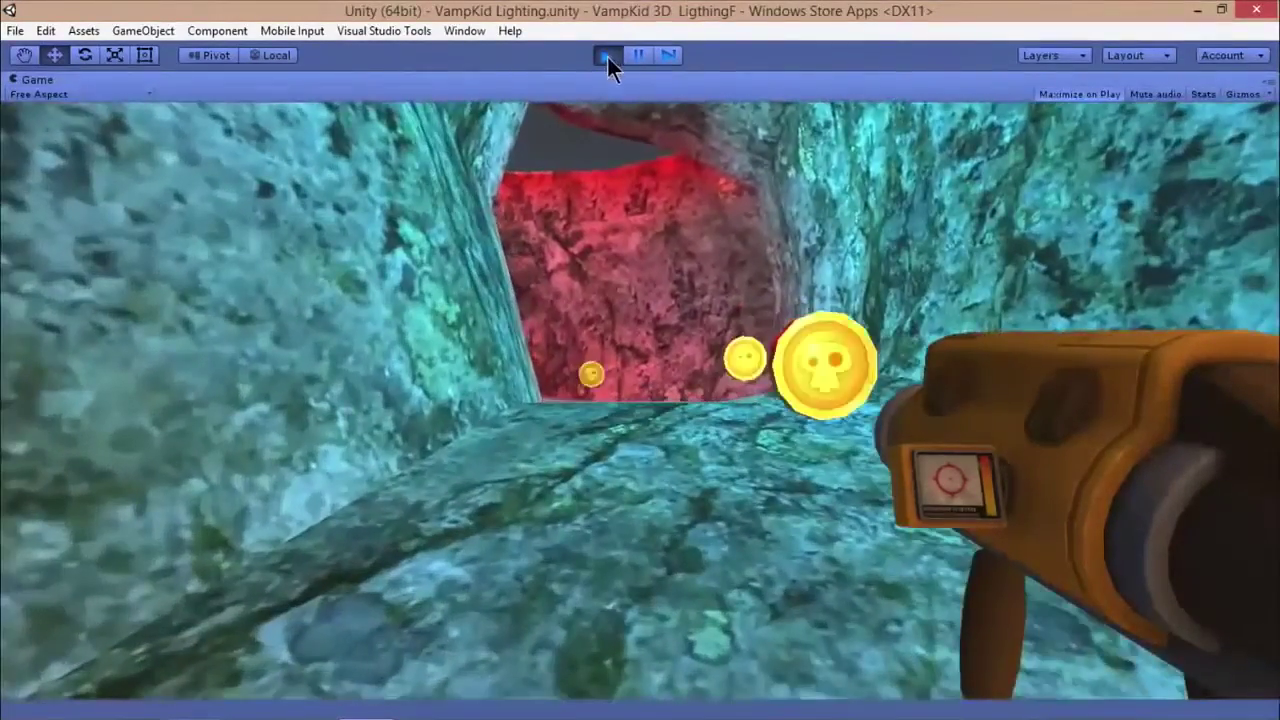
pyautogui.click(607, 56)
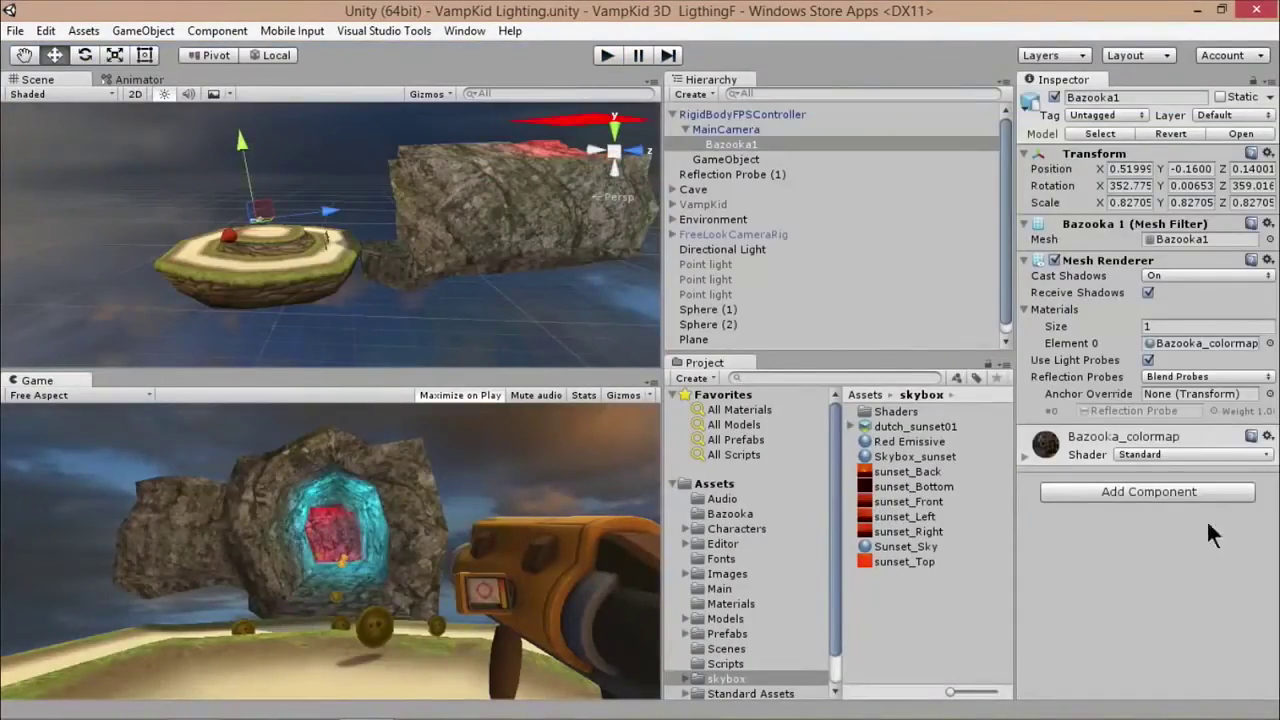
# - Set the Bazooka_colormap material's metallic to 1 and smoothness to 0.88
pyautogui.click(1025, 456)
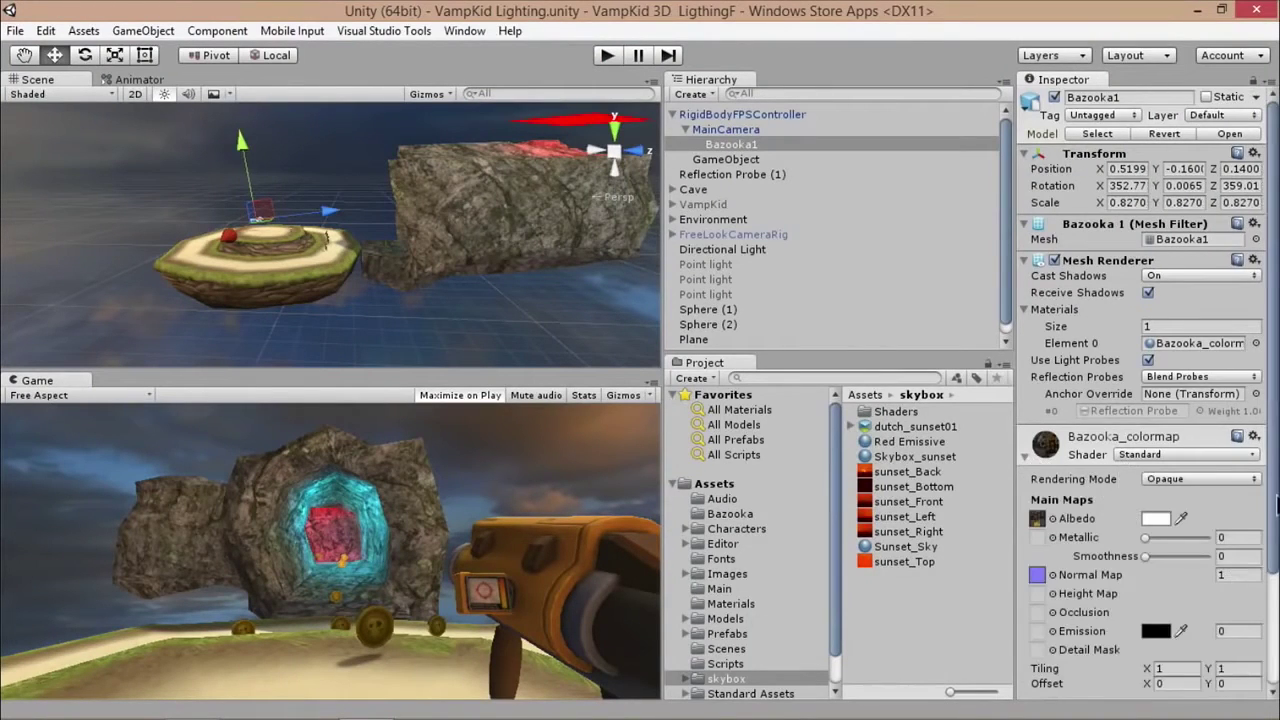
pyautogui.scroll(-2, 1277, 505)
pyautogui.moveTo(1167, 478); pyautogui.dragTo(1197, 494)
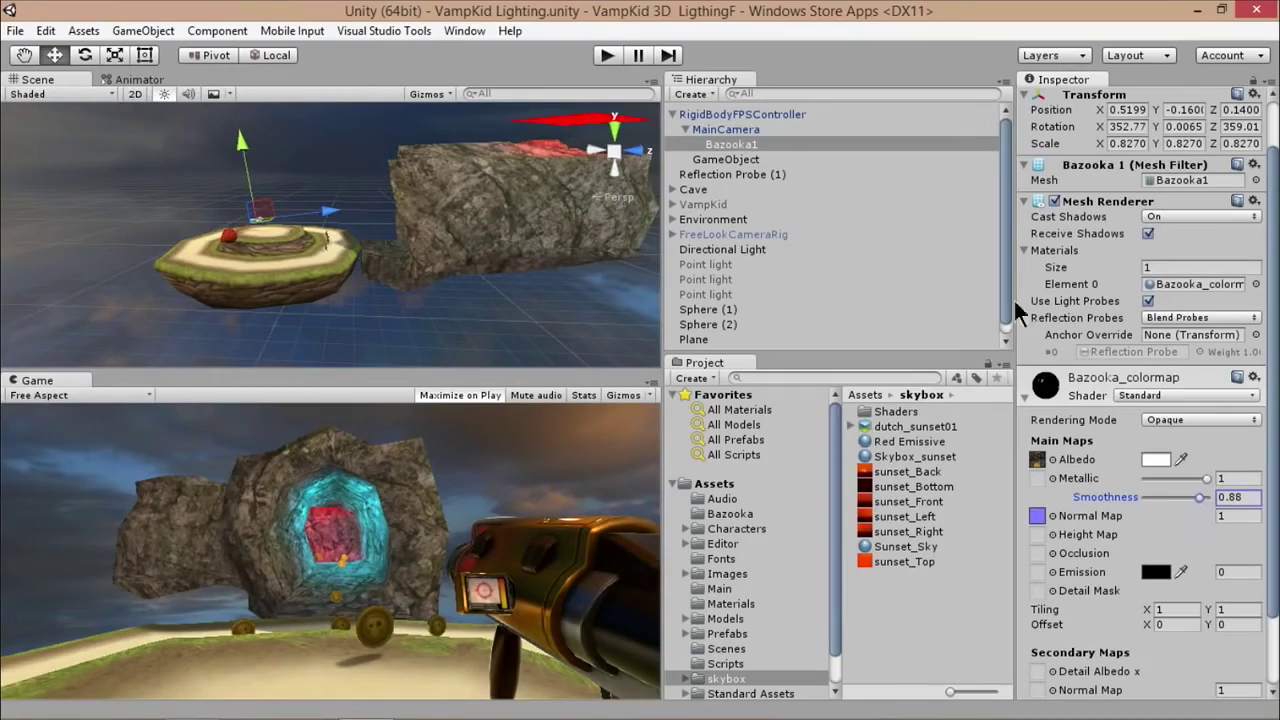
# - Run the game and walk back and forth in the cave to check the metallic bazooka's reflections, and stop the game
pyautogui.click(606, 56)
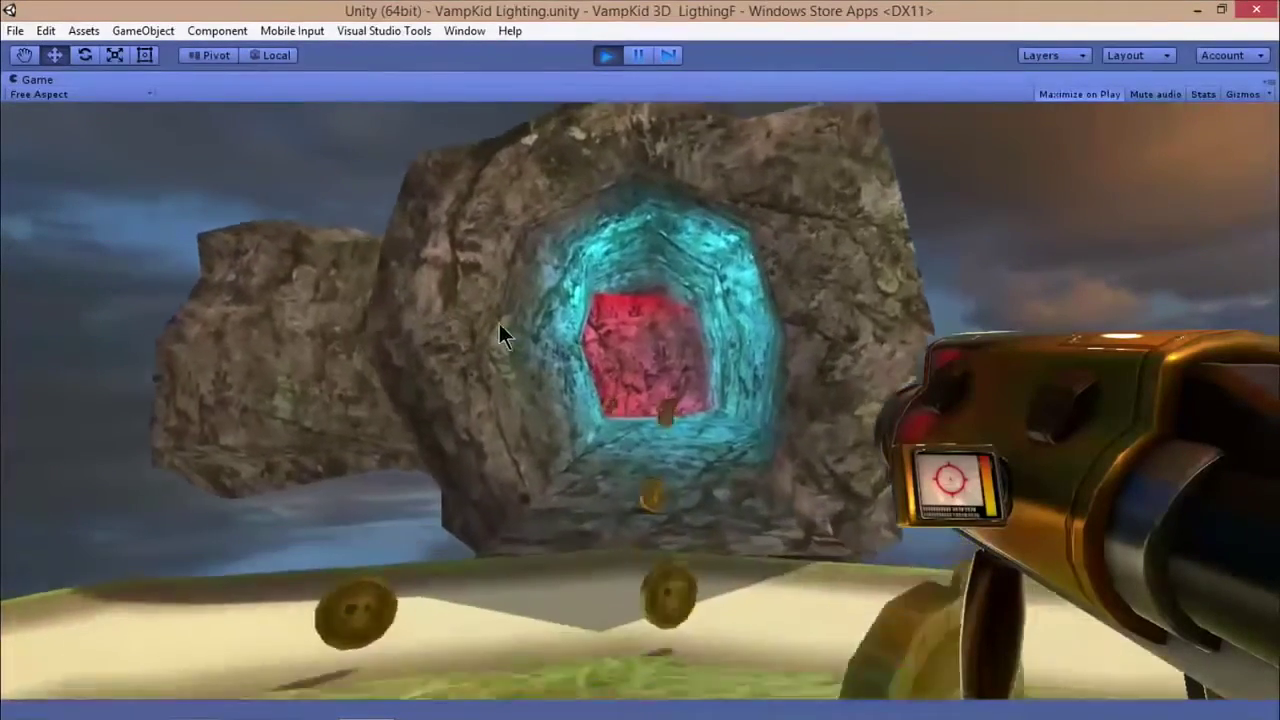
pyautogui.press('w')
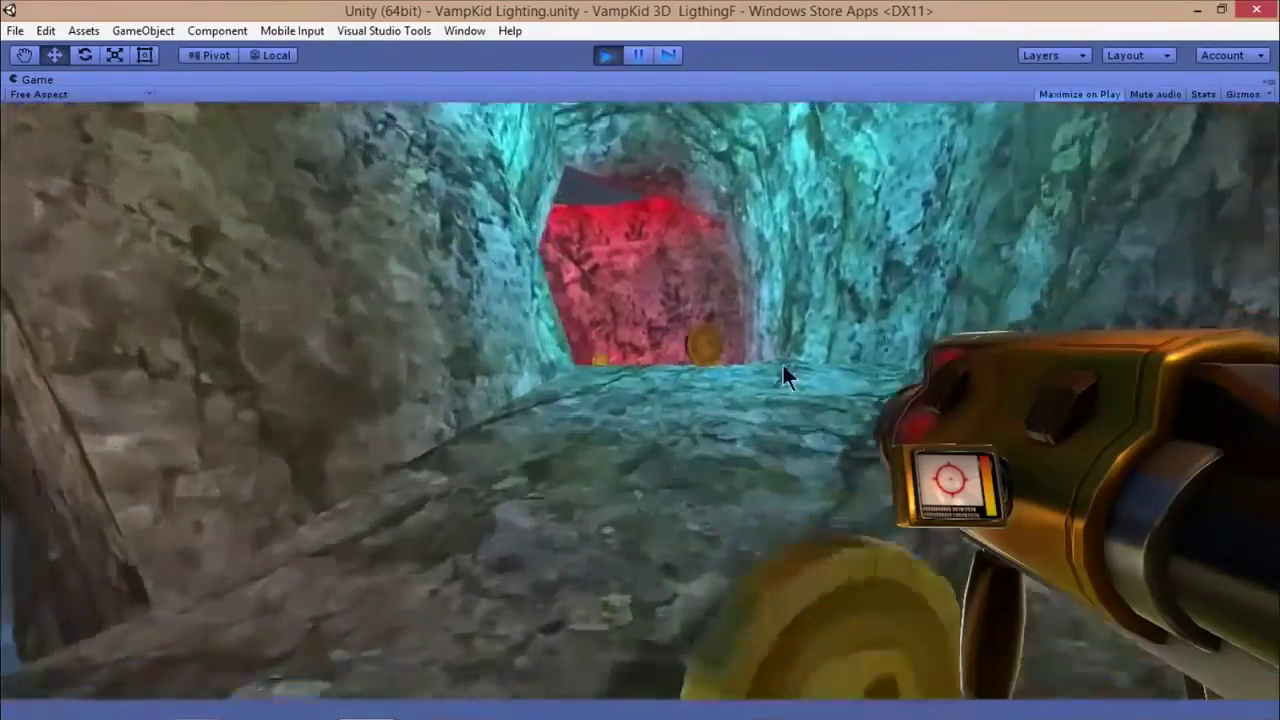
pyautogui.press('w')
pyautogui.press('w')
pyautogui.press('s')
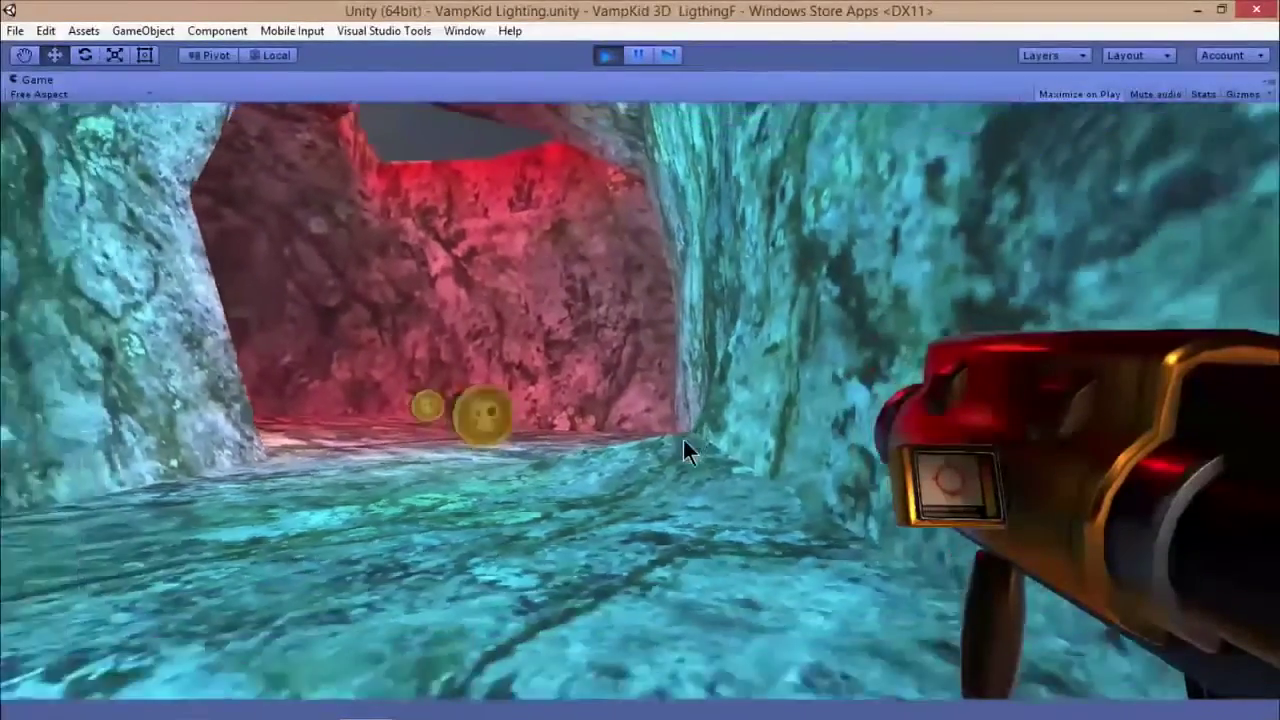
pyautogui.press('s')
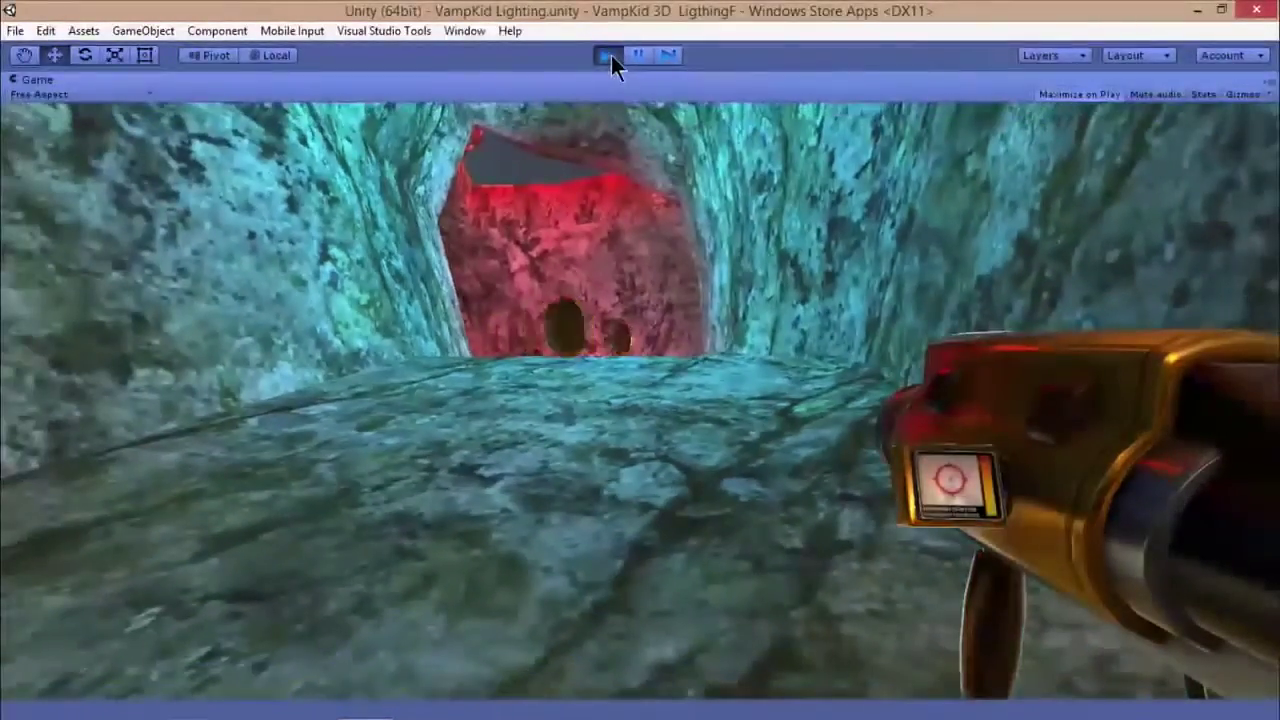
pyautogui.click(607, 55)
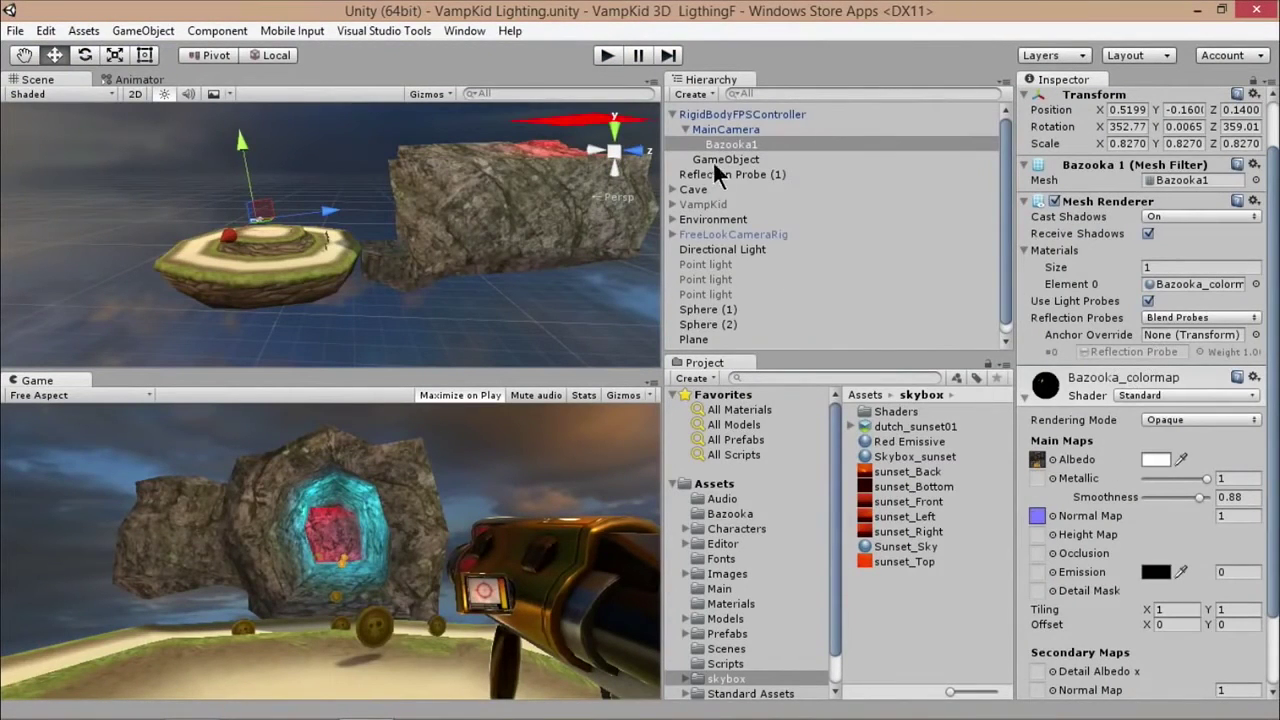
# - Enable Box Projection on both the outdoor reflection probe and its copy in the cave
pyautogui.scroll(-1, 716, 250)
pyautogui.click(734, 338)
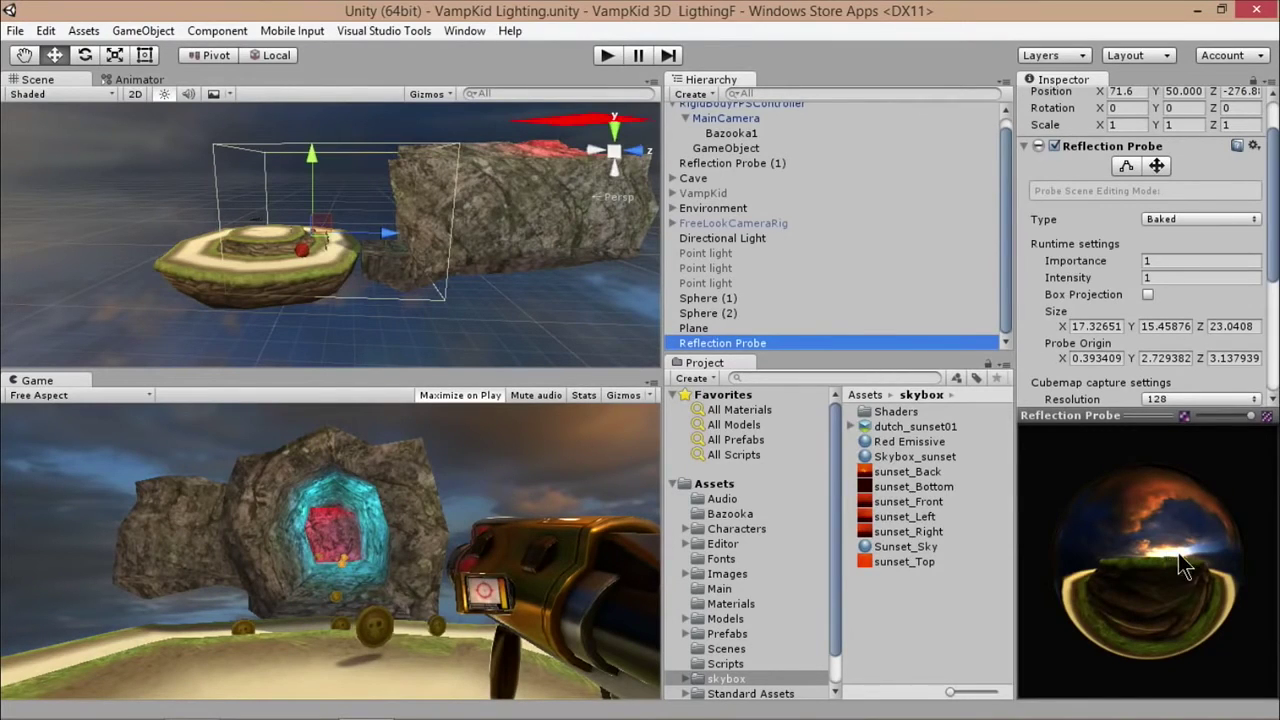
pyautogui.click(1148, 294)
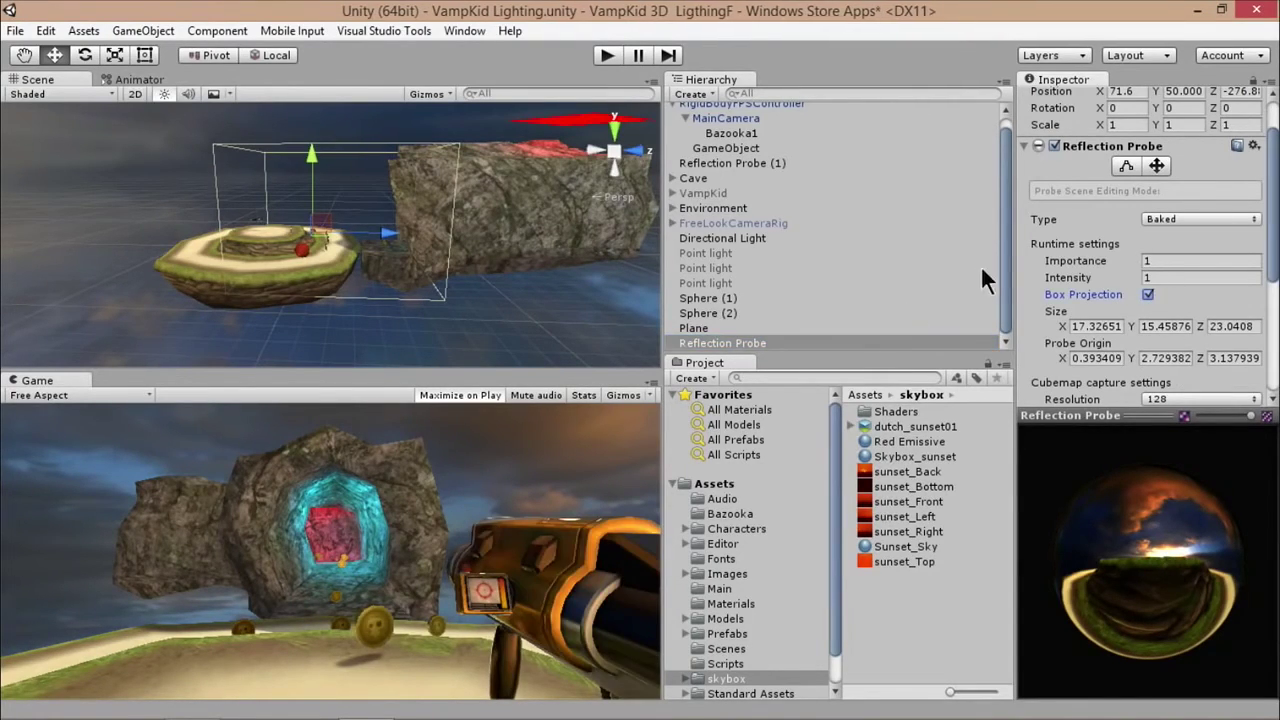
pyautogui.moveTo(1004, 268); pyautogui.dragTo(1004, 256)
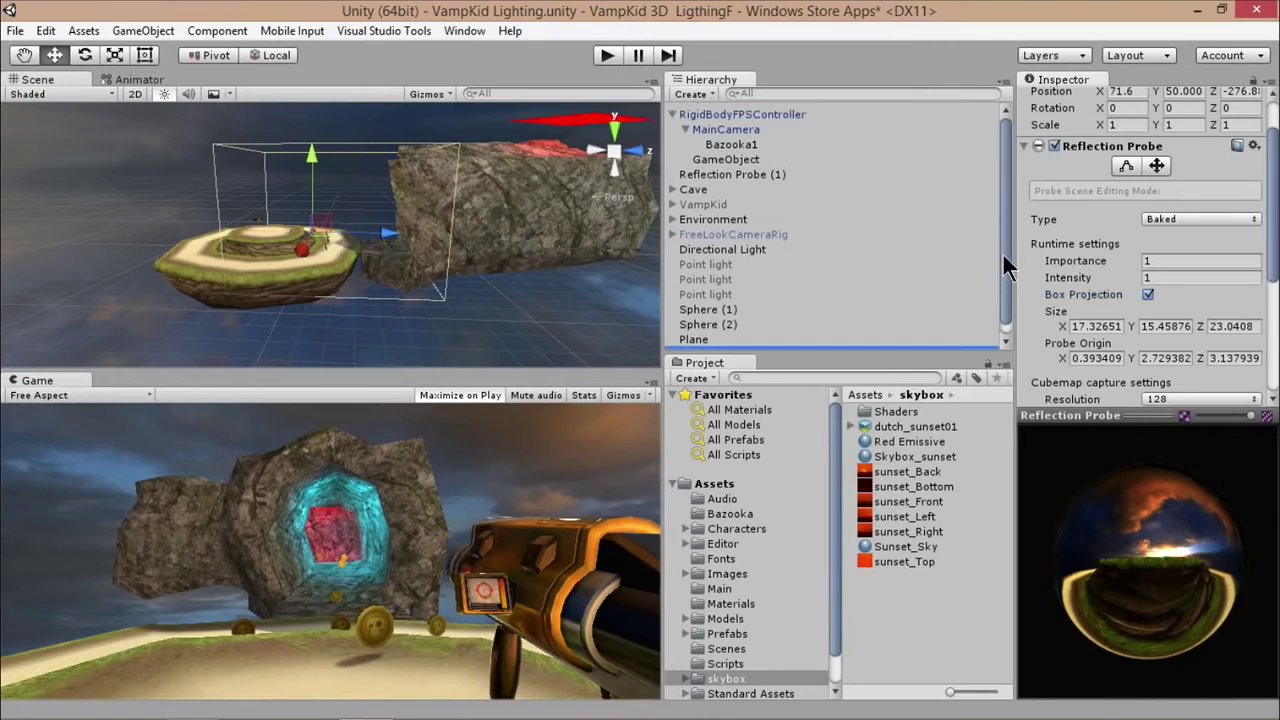
pyautogui.click(732, 170)
pyautogui.click(1146, 294)
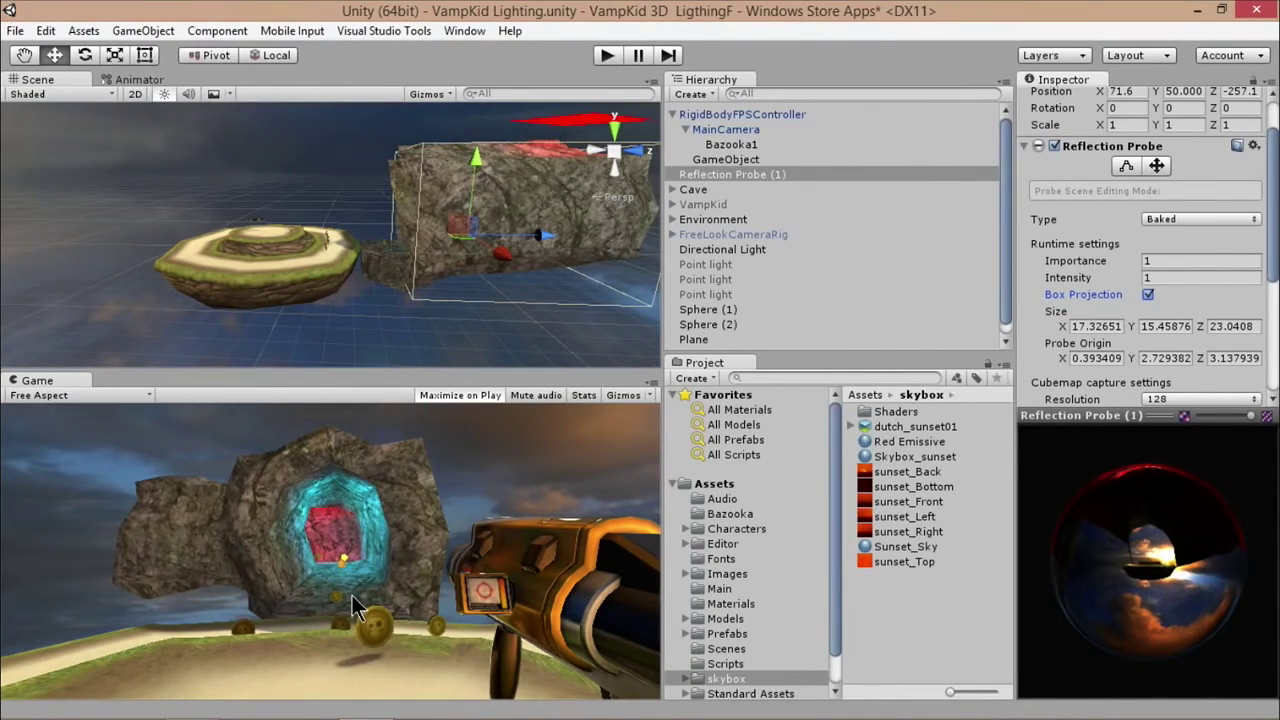
# - Run the game, walk into the cave and back out to examine the box-projected reflections on the bazooka and coins, and stop the game
pyautogui.click(607, 55)
pyautogui.press('w')
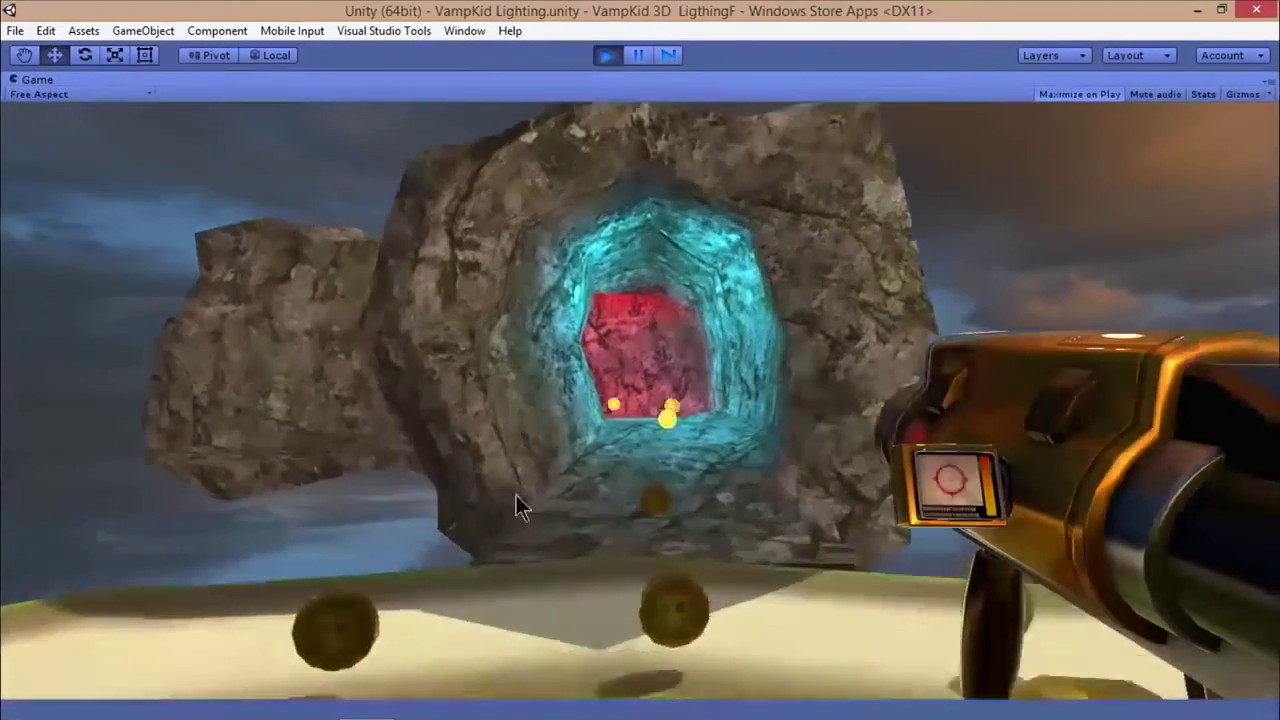
pyautogui.press('w')
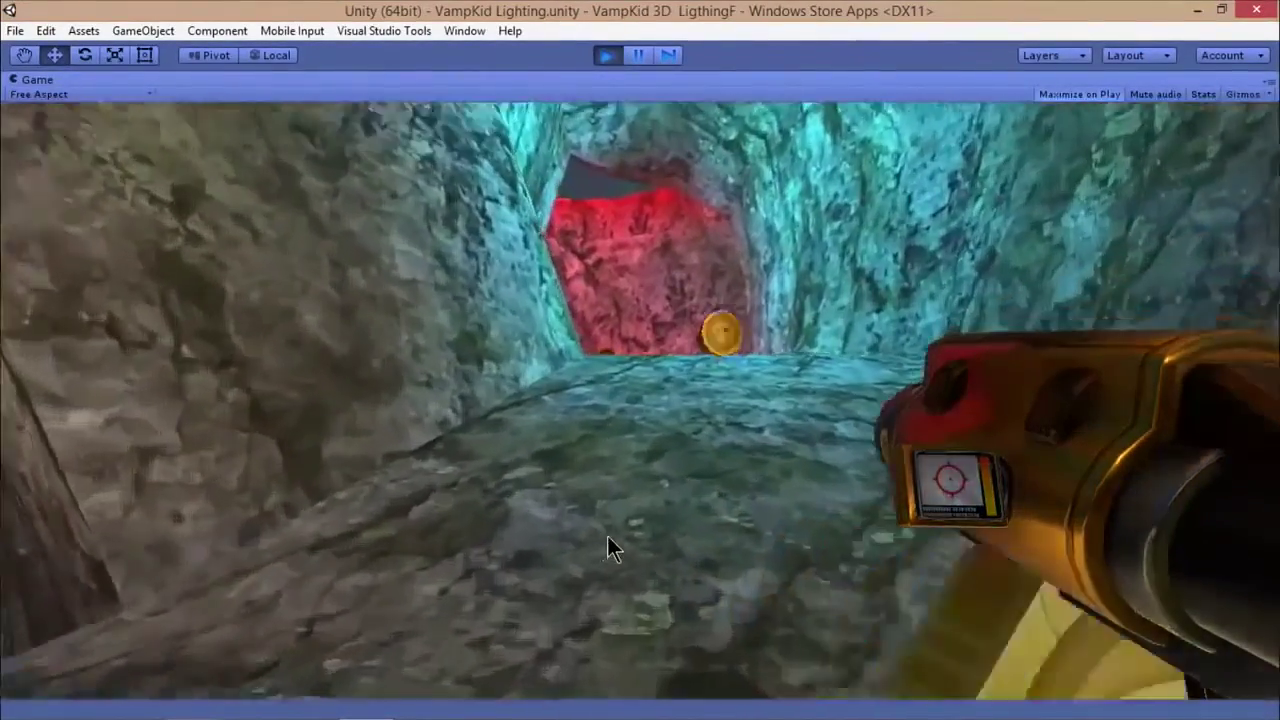
pyautogui.press('w')
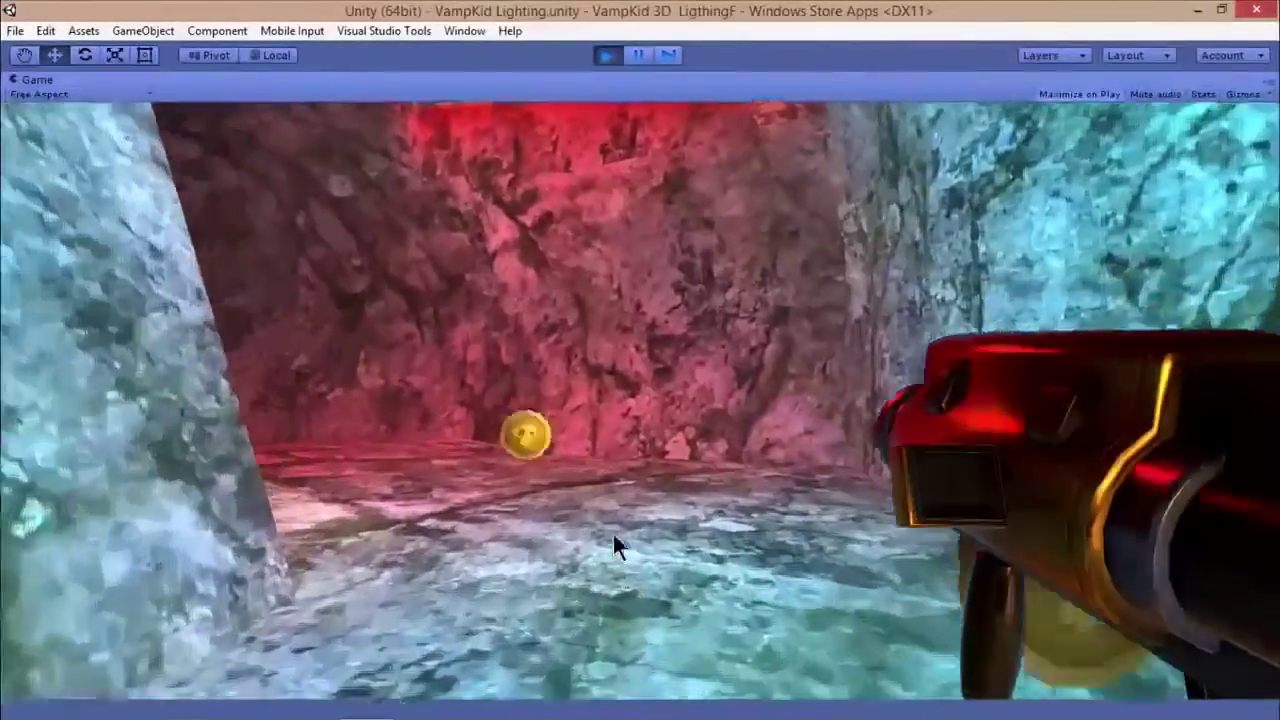
pyautogui.press('s')
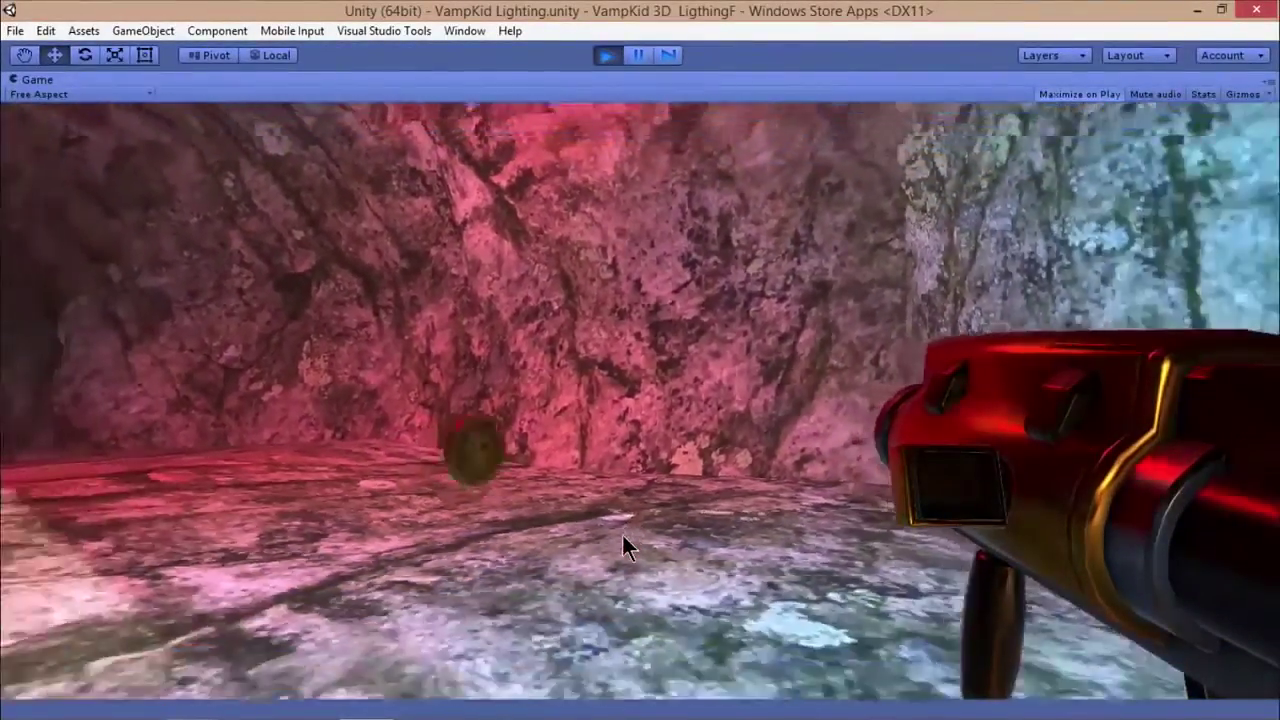
pyautogui.press('s')
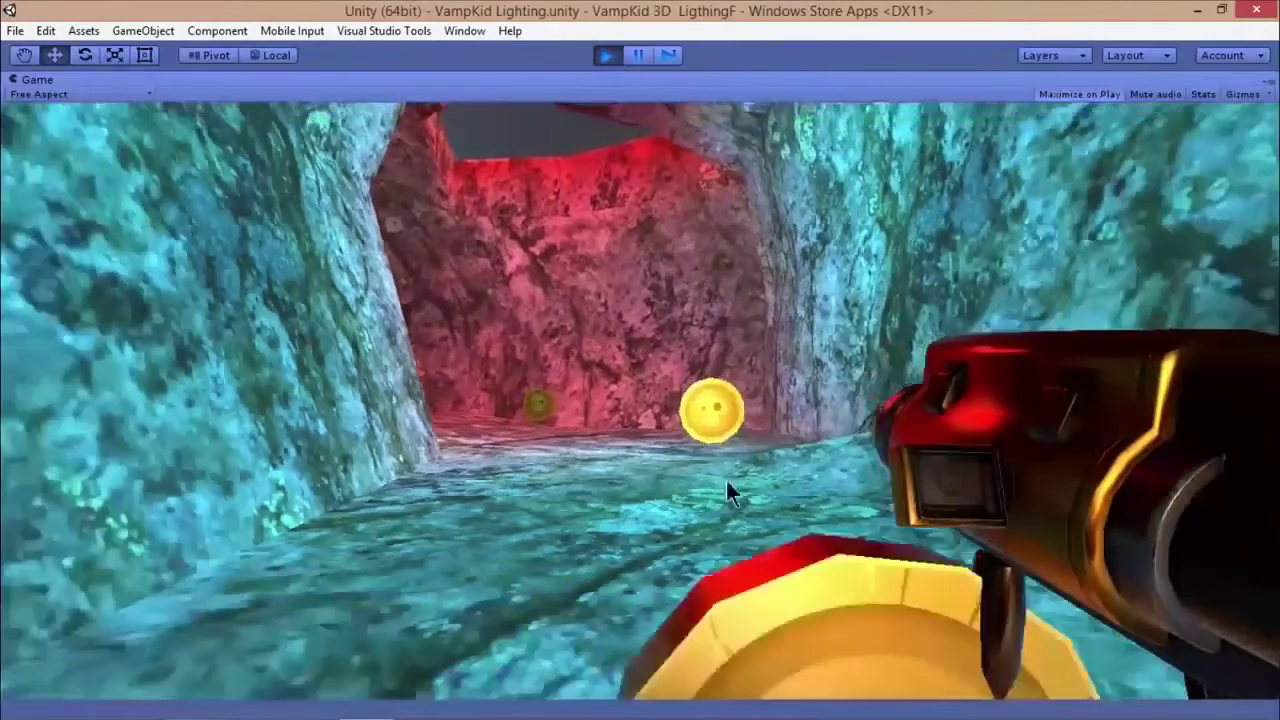
pyautogui.press('s')
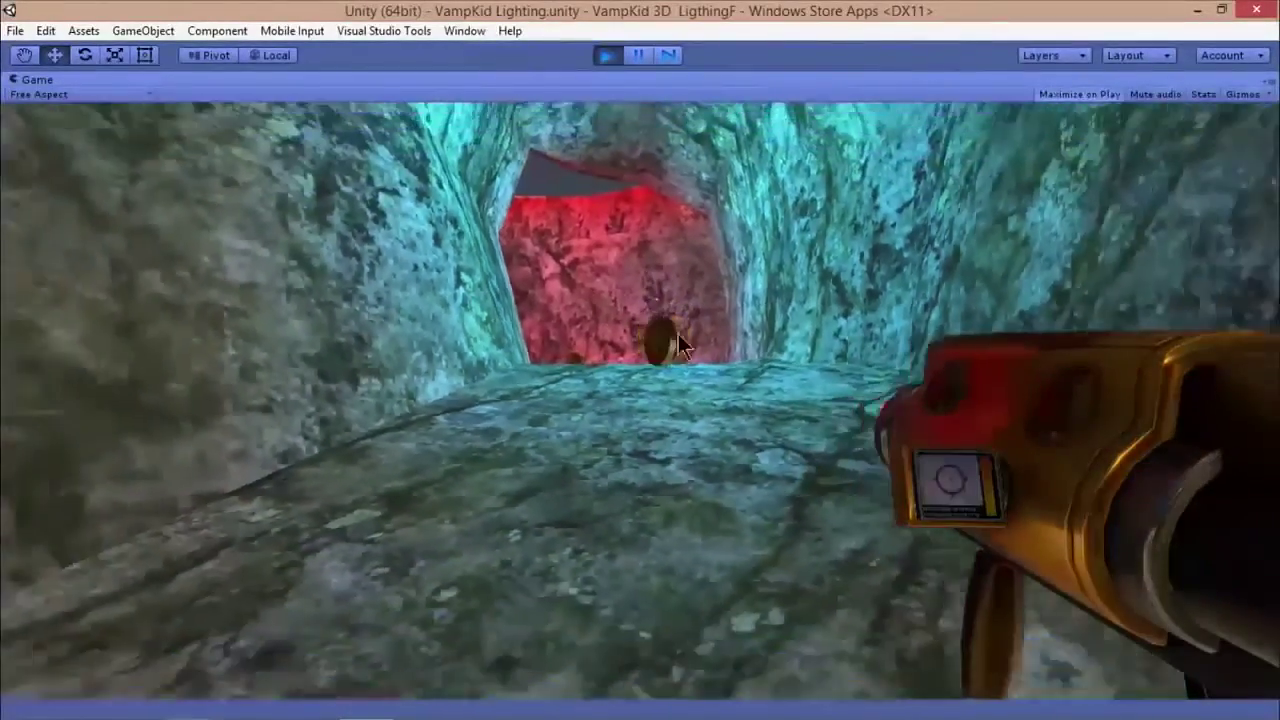
pyautogui.press('s')
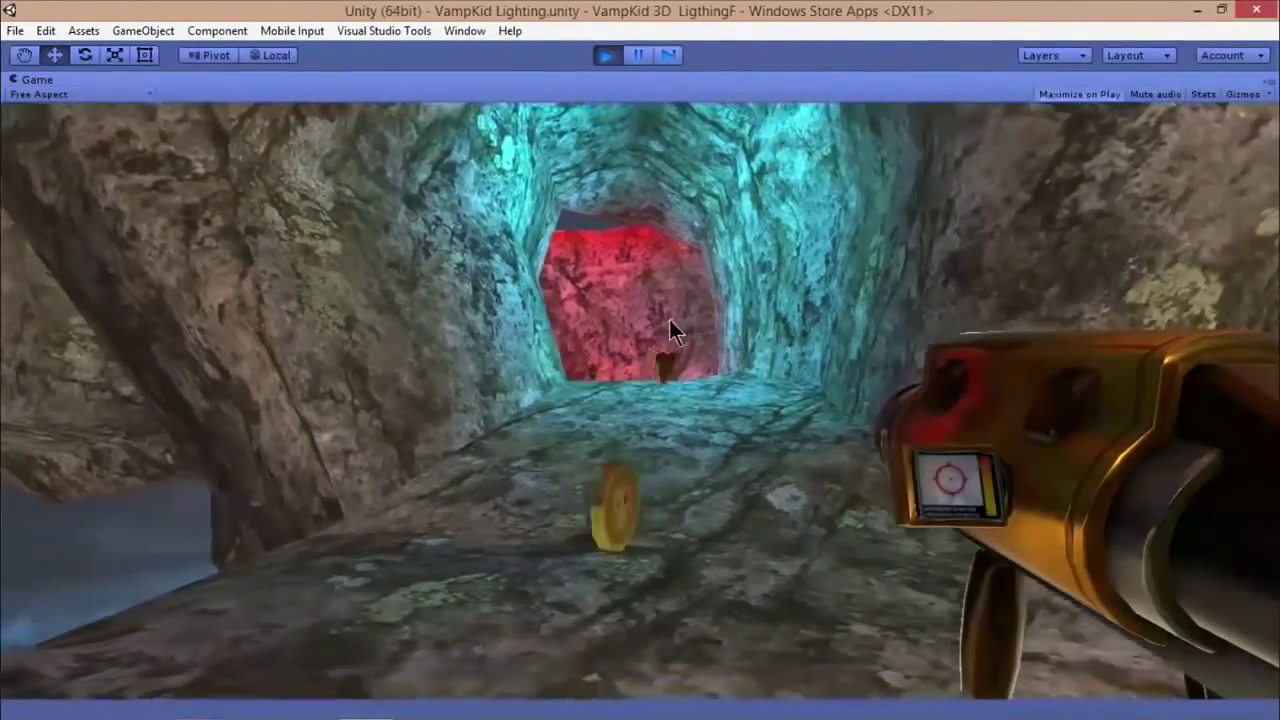
pyautogui.press('s')
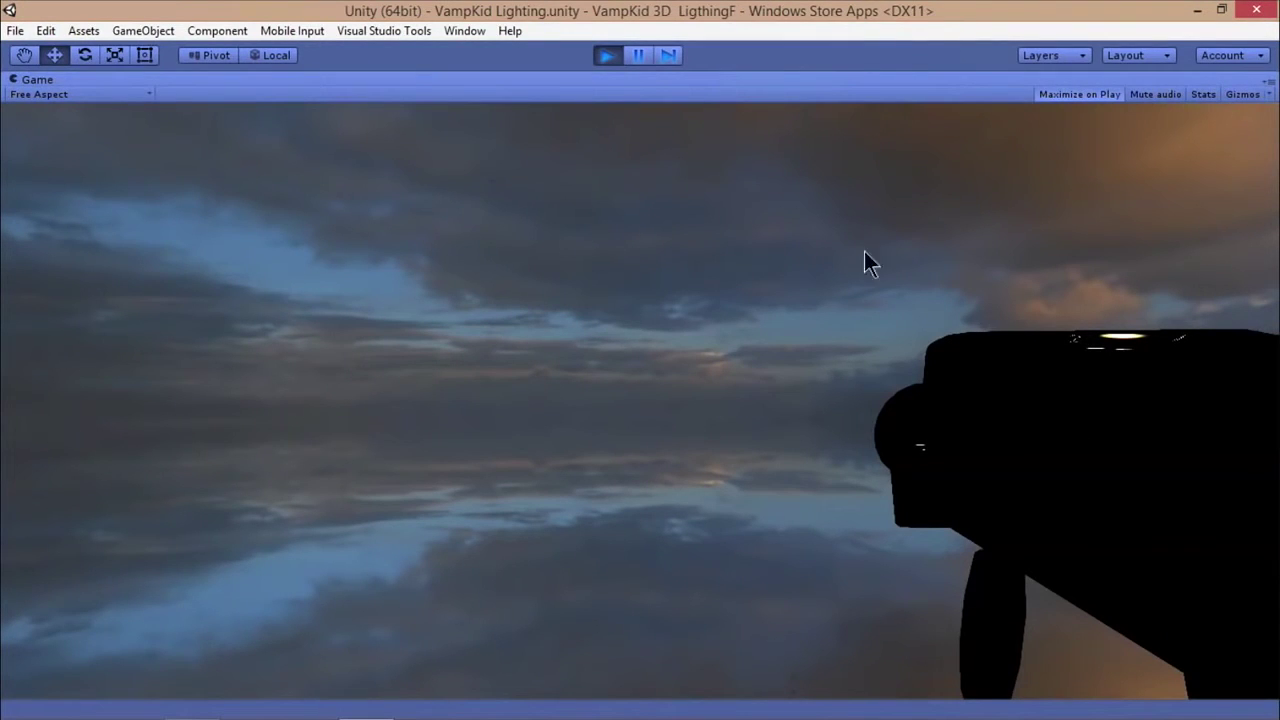
pyautogui.click(608, 55)
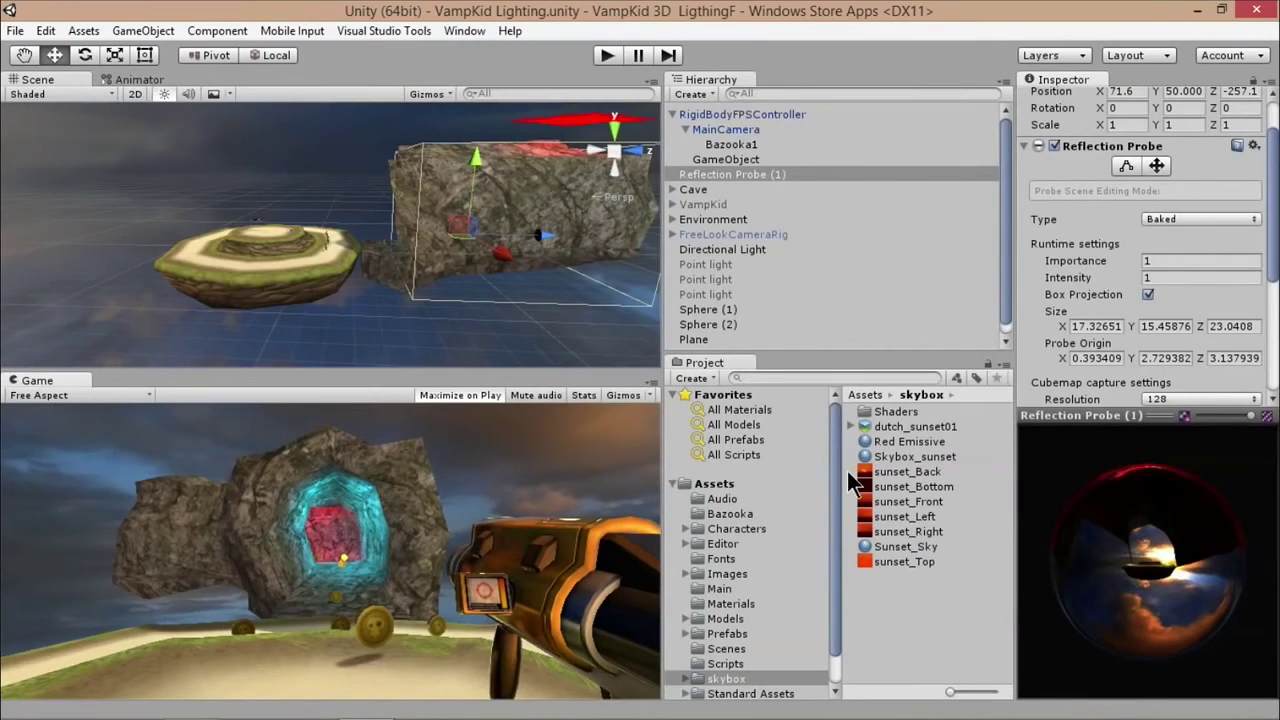